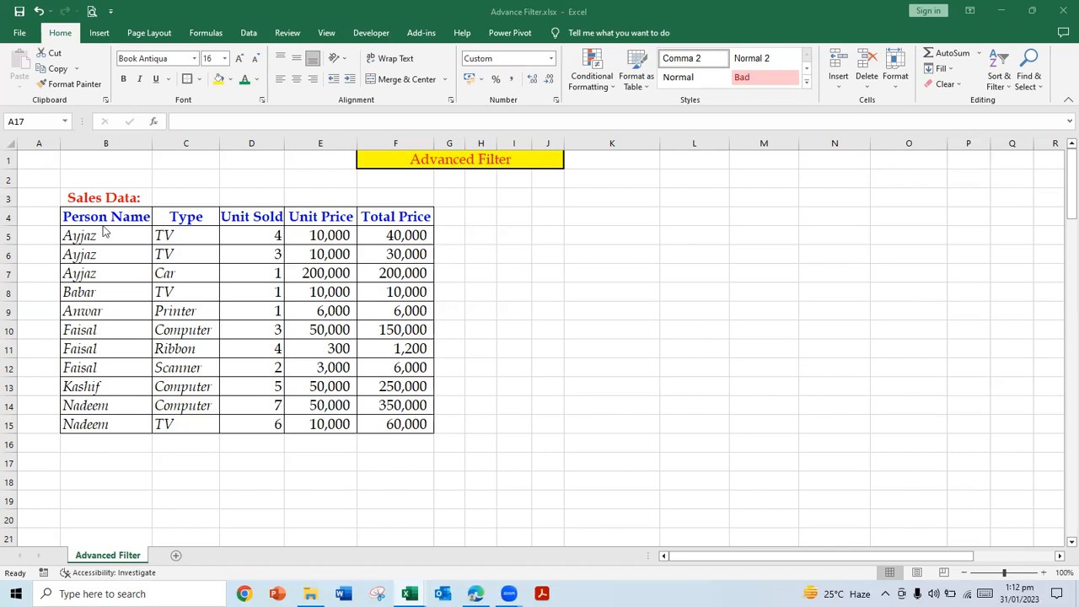
Step: Copy the Sales Data title and header row (B3:F4) to a new block starting at B18
left_click(87, 199)
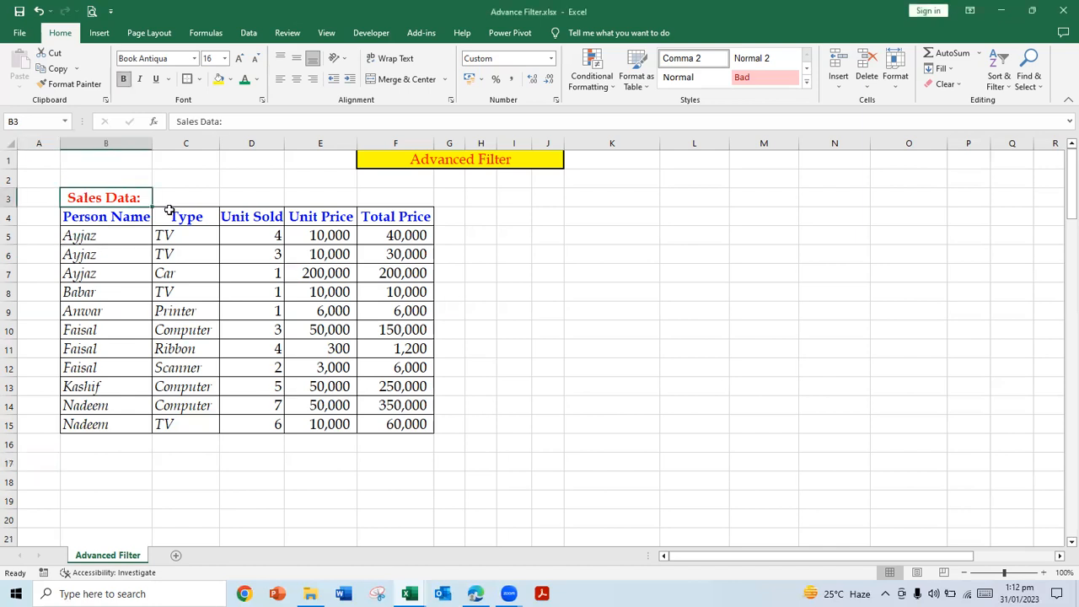
key("shift+Down")
key("shift+Right")
key("shift+Right")
key("shift+Right")
key("shift+Right")
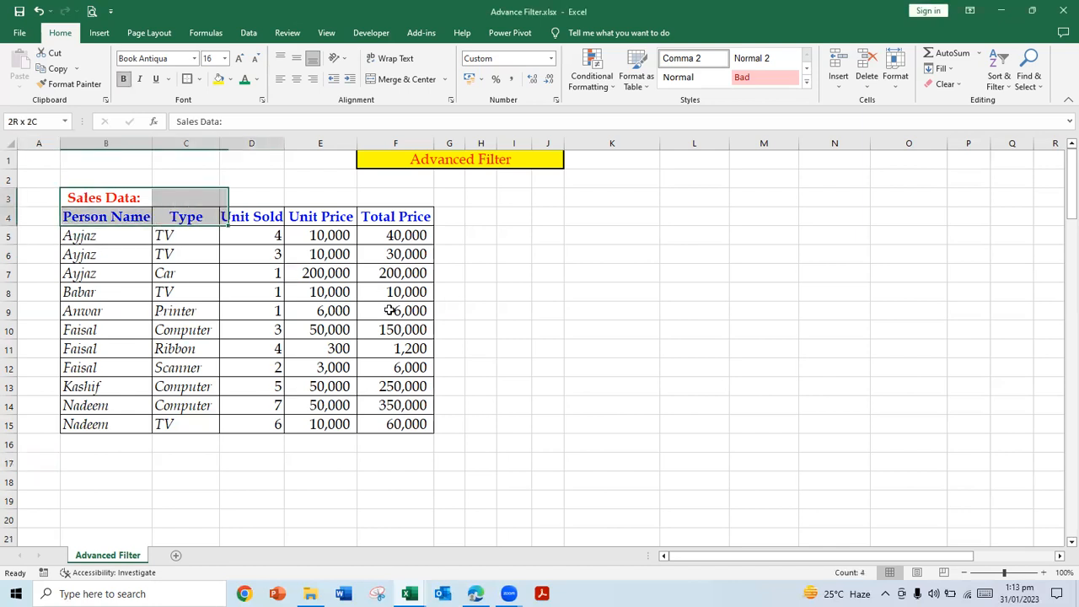
key("ctrl+c")
key("Down")
key("Down")
key("Down")
key("Down")
key("Down")
key("Down")
key("Down")
key("Down")
key("Down")
key("Down")
key("Down")
key("Down")
key("Down")
key("Down")
key("Down")
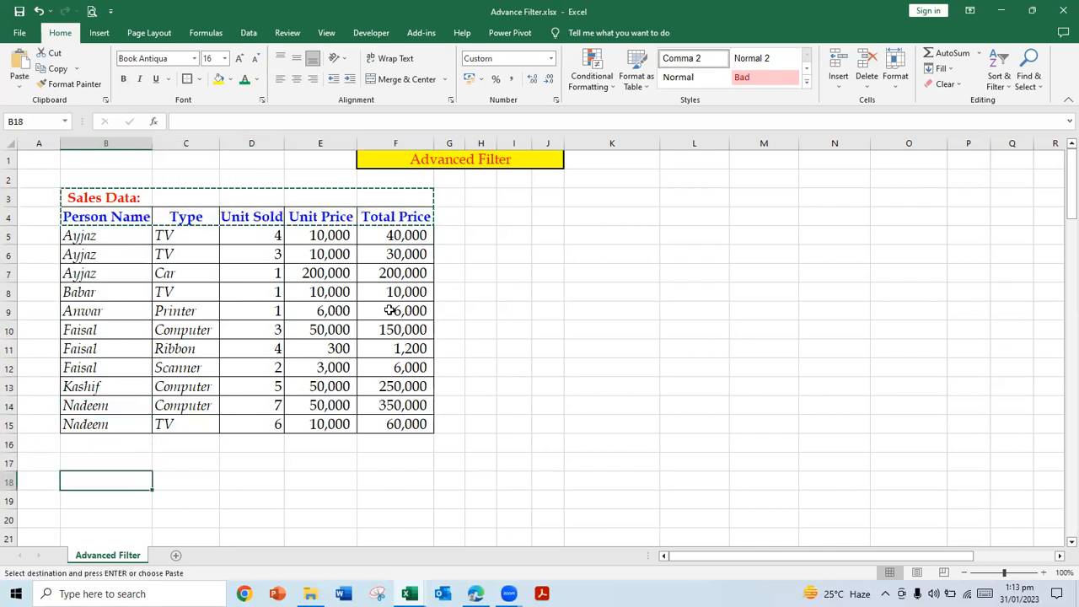
key("Return")
Step: Replace the title in B18 above the copied headers with "Criteria"
type("C")
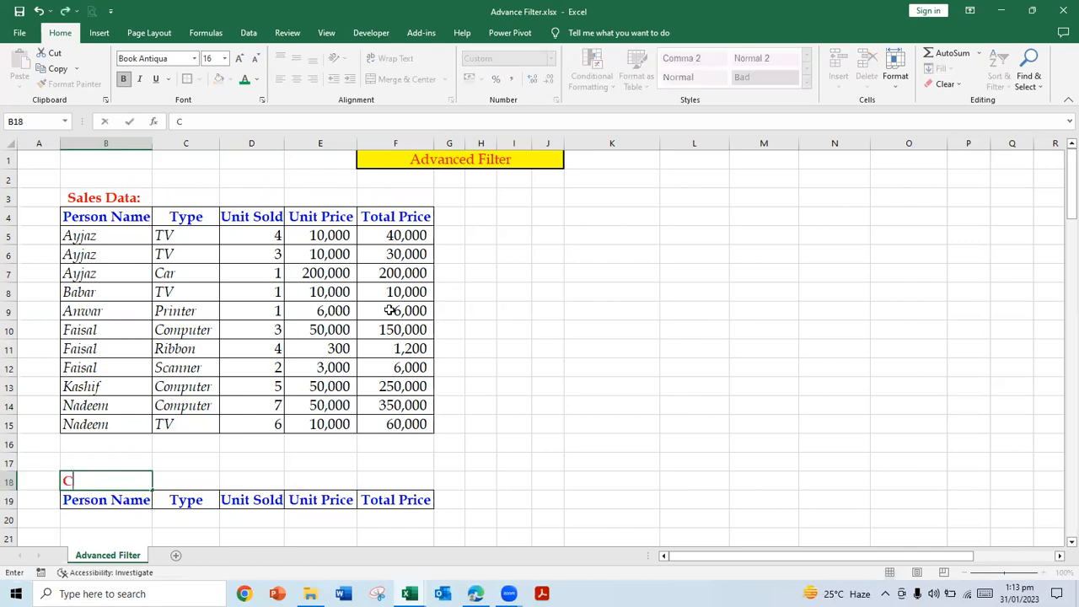
type("riteria")
key("Return")
key("Return")
Step: Copy the whole Sales Data table with its title (B3:F15) to a new block starting at K3
key("Up")
key("Up")
key("Up")
key("Up")
key("Up")
key("Up")
key("Up")
key("Up")
key("Up")
key("Up")
key("Up")
key("Up")
key("Up")
key("Up")
key("Up")
key("Up")
key("Up")
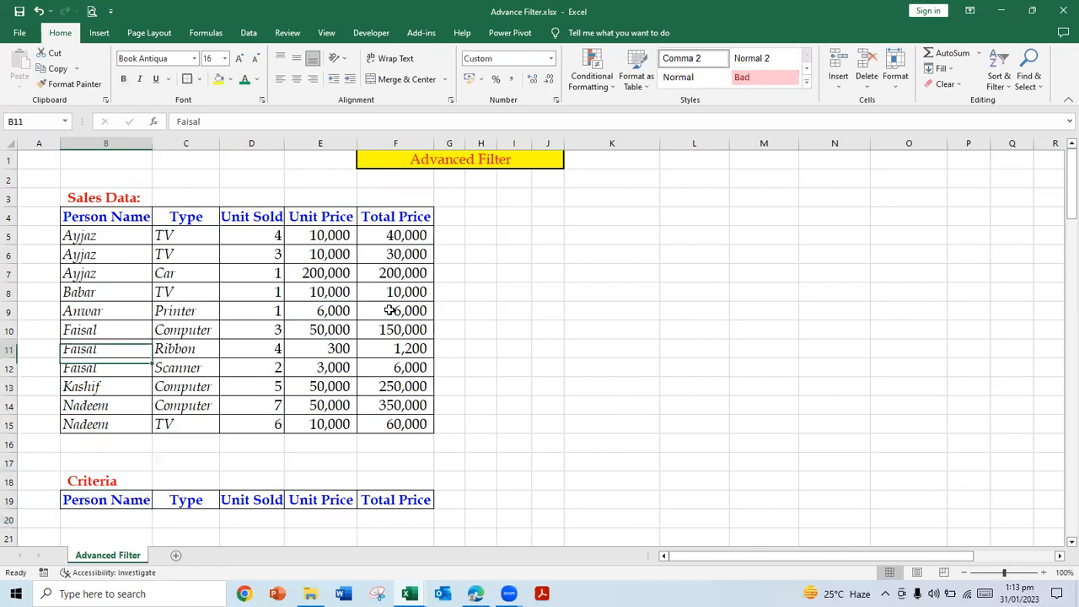
key("Down")
key("Right")
key("Right")
key("Left")
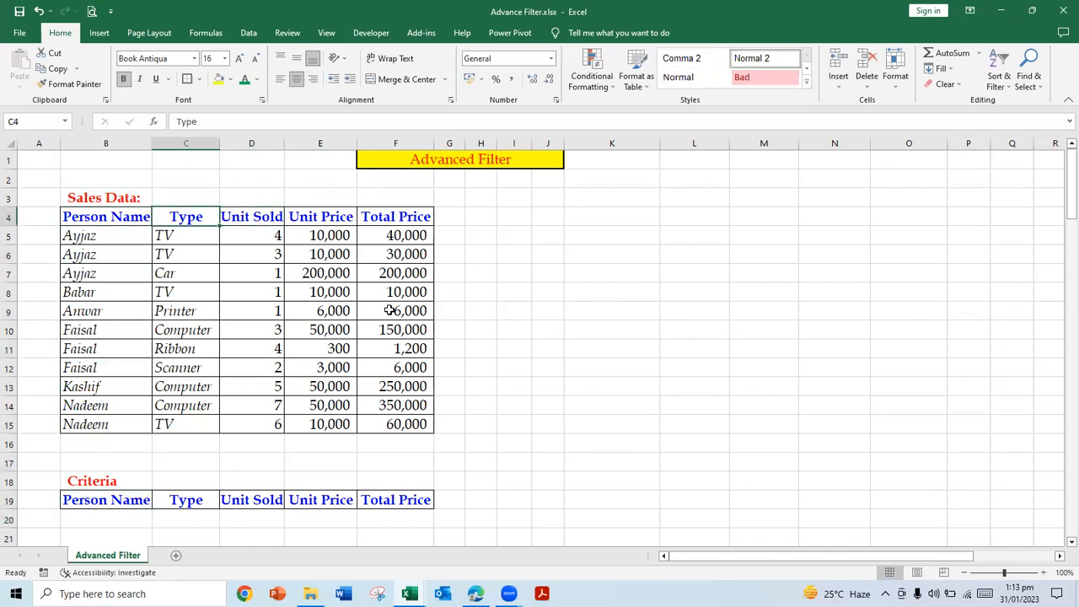
key("Left")
key("Up")
key("shift+Down")
key("shift+Right")
key("shift+Right")
key("shift+Right")
key("shift+Right")
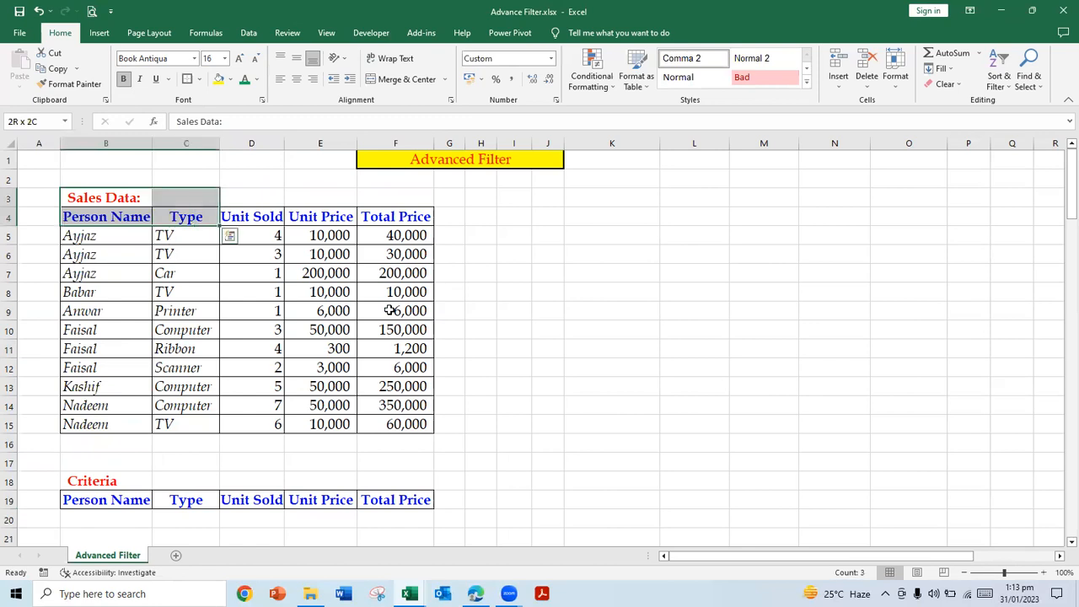
key("shift+Down")
key("shift+Down")
key("shift+Down")
key("shift+Down")
key("shift+Down")
key("shift+Down")
key("shift+Down")
key("shift+Down")
key("shift+Down")
key("shift+Down")
key("shift+Down")
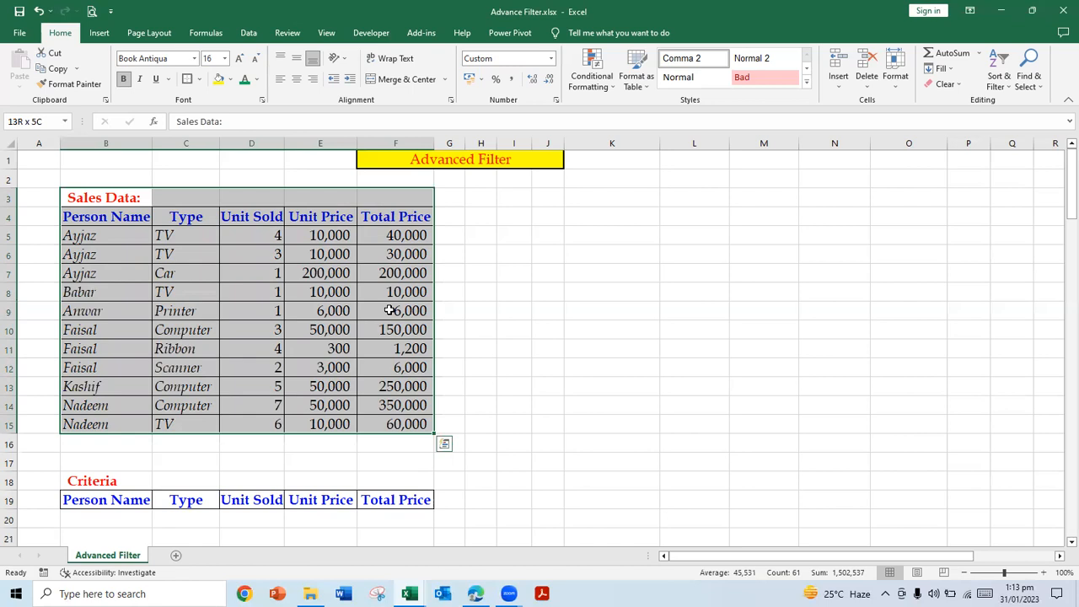
key("ctrl+c")
key("Right")
key("Right")
key("Right")
key("Right")
key("Right")
key("Right")
key("Right")
key("Right")
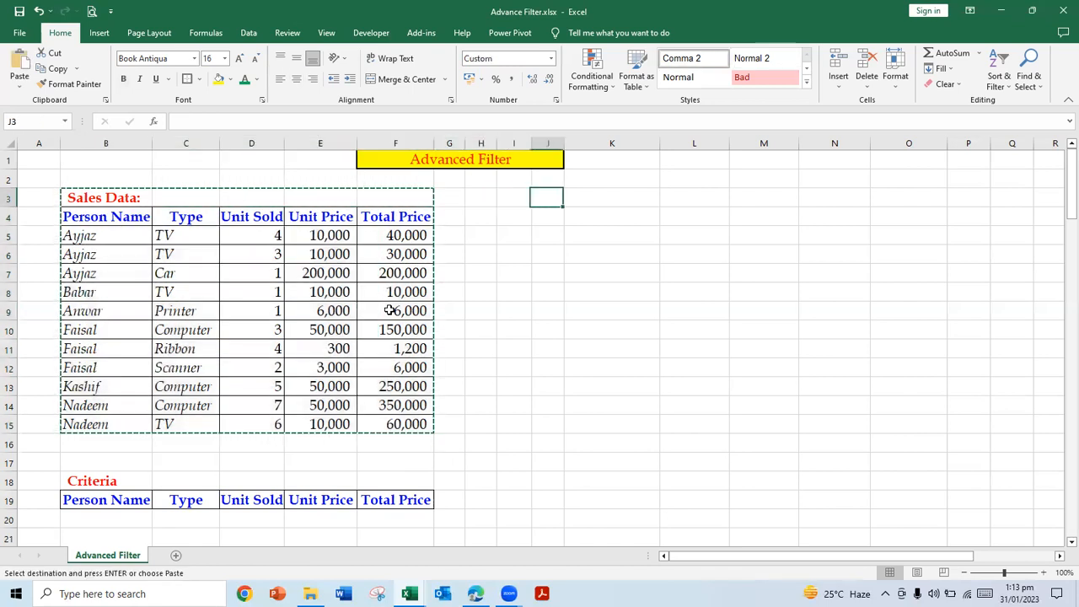
key("Return")
Step: Clear the data rows of the copied table from row 5 to row 15, keeping its title, headers and borders
key("Right")
key("Down")
key("Down")
key("shift+Down")
key("shift+Down")
key("shift+Down")
key("shift+Down")
key("shift+Down")
key("shift+Down")
key("shift+Down")
key("shift+Down")
key("shift+Down")
key("shift+Down")
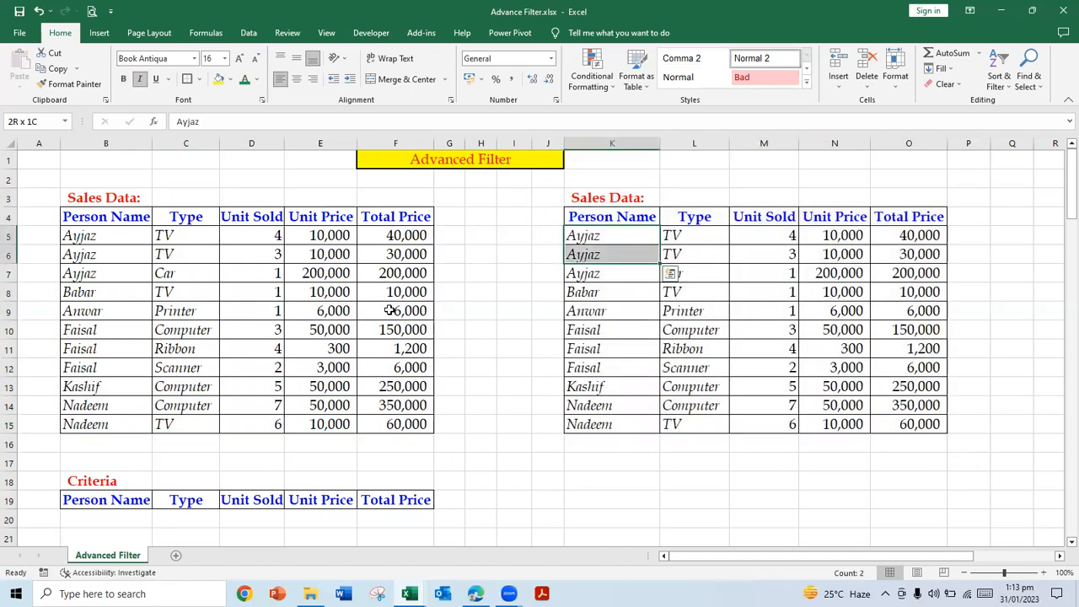
key("shift+Right")
key("shift+Right")
key("shift+Right")
key("shift+Right")
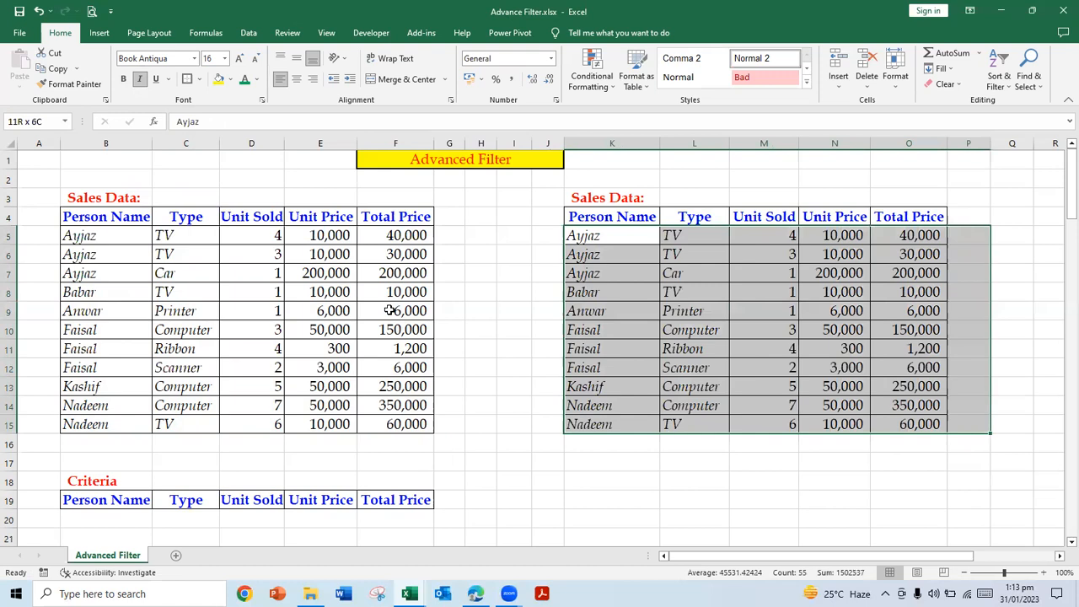
key("Delete")
Step: Change the title of the copied table in K3 to "Report as per criteria:"
key("Up")
key("Up")
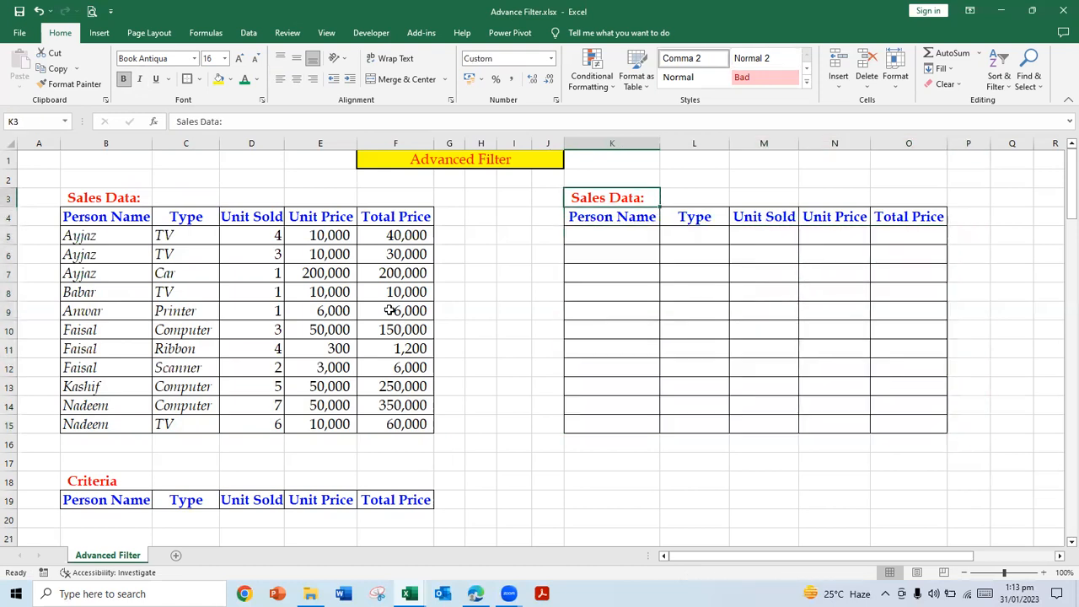
type("Report as per cri")
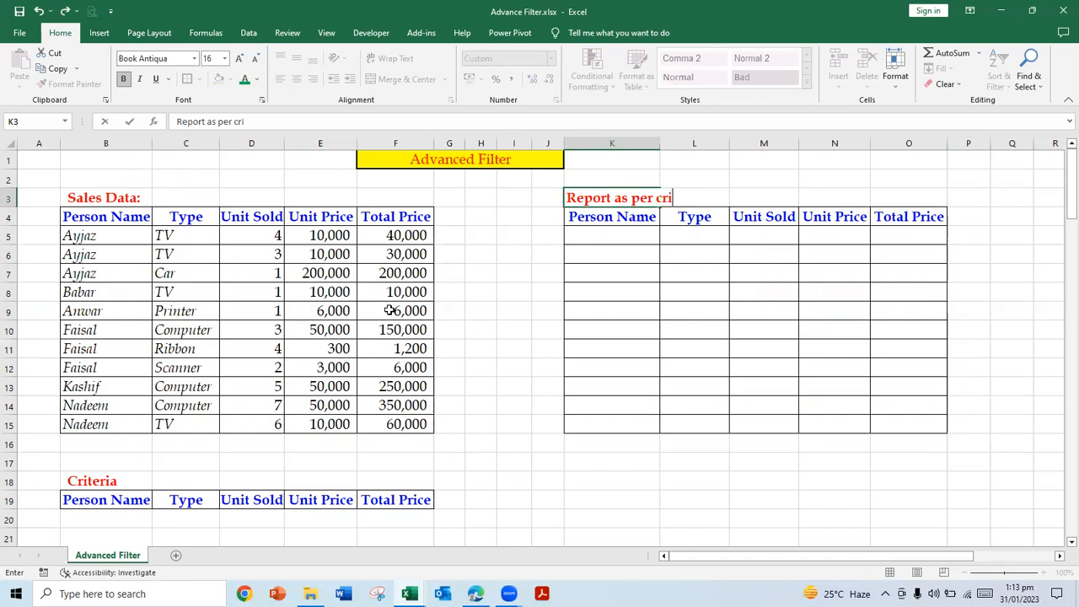
type("teria:")
key("Return")
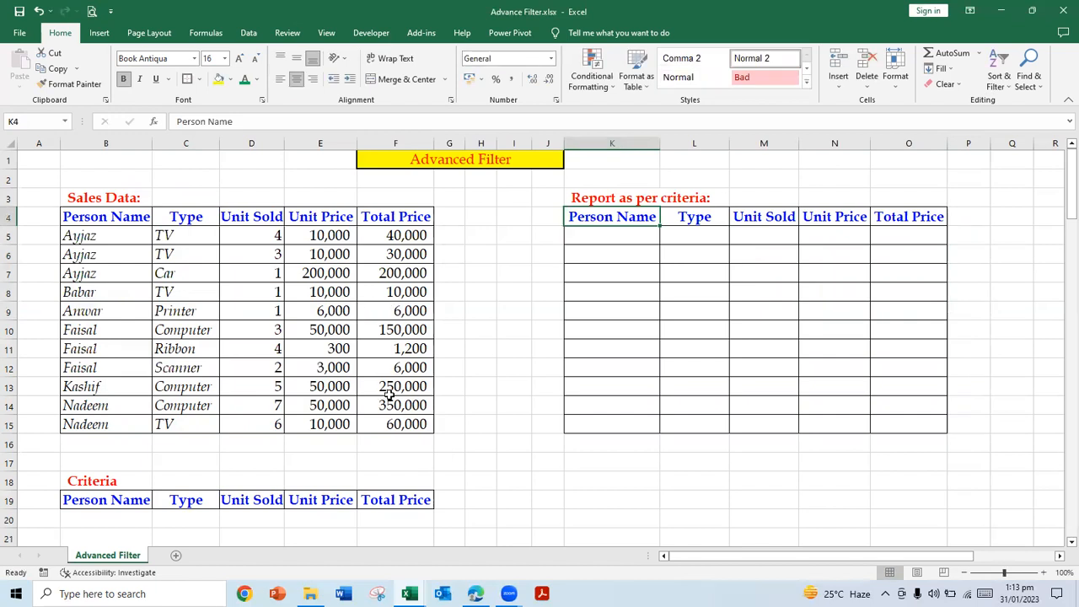
Step: Enter the first salesperson's name as the Person Name criterion in B20
left_click(139, 513)
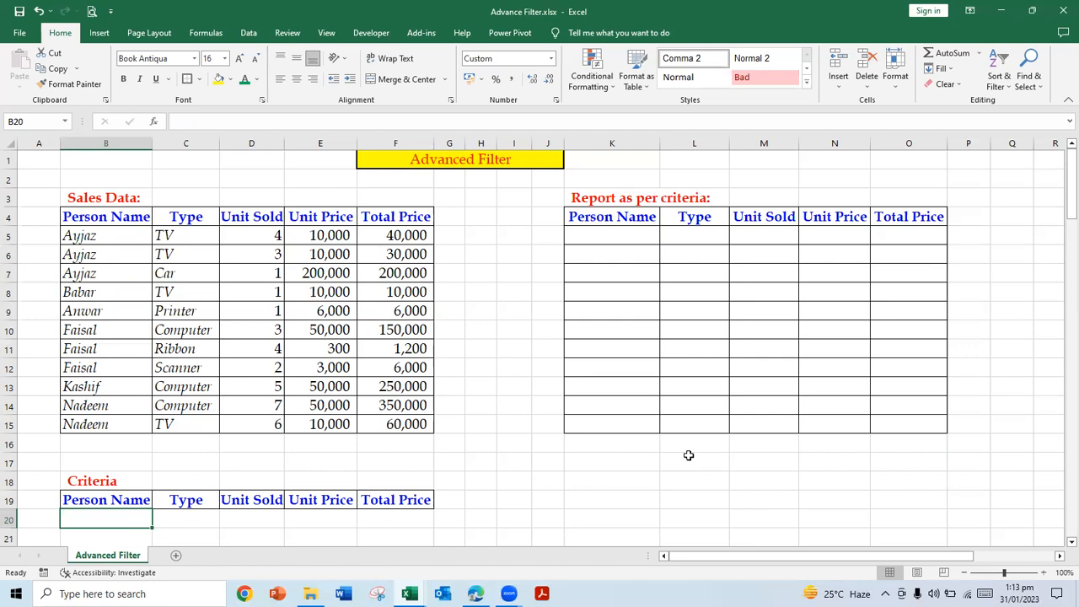
type("A")
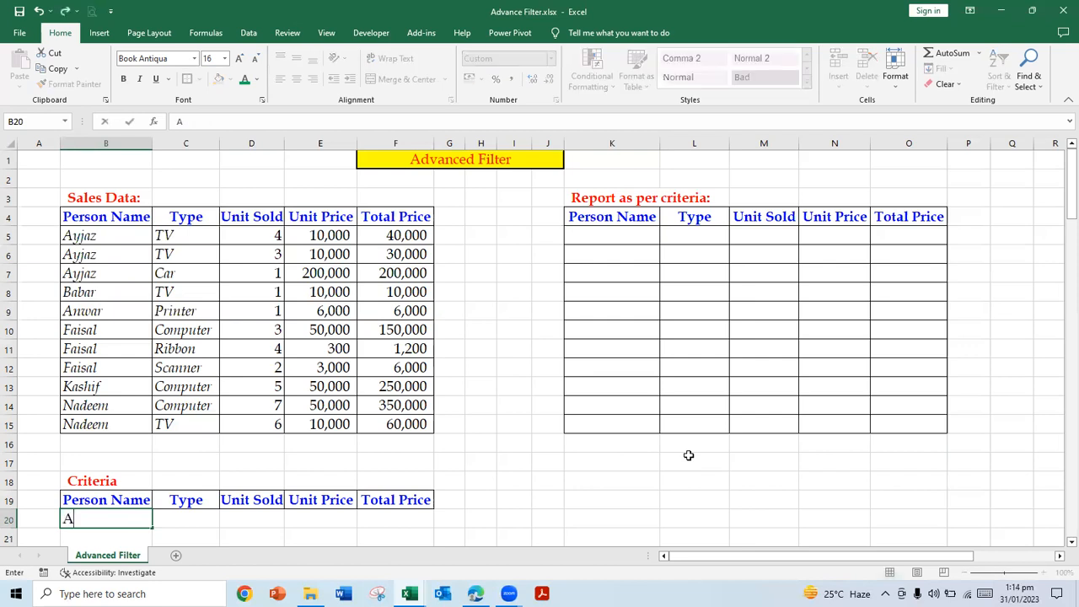
type("yjaz")
key("Return")
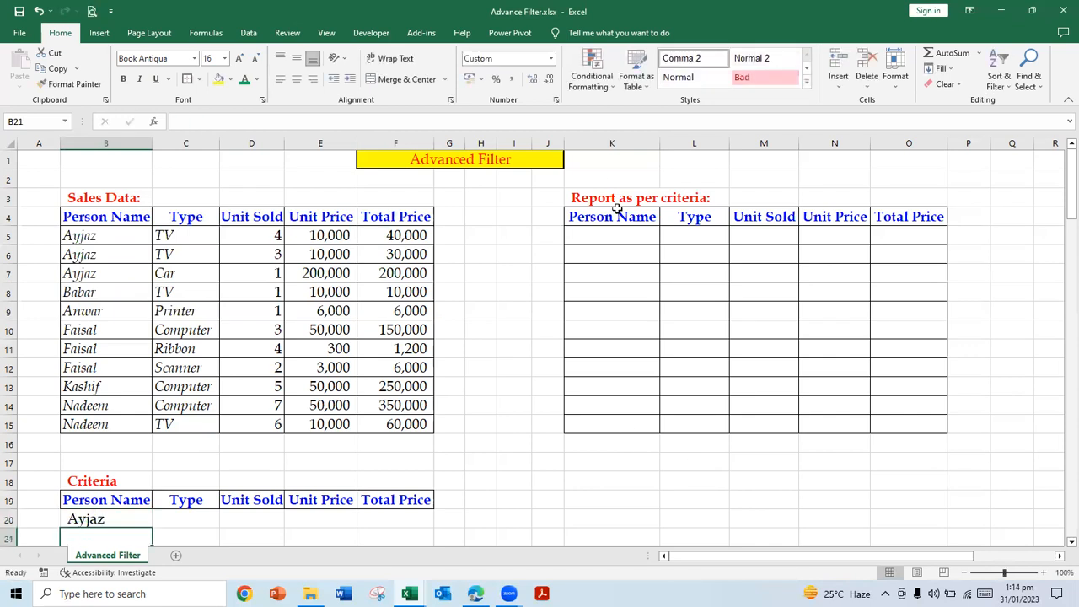
Step: Start an Advanced Filter that copies to another location, with B4:F15 as the list range
left_click(252, 36)
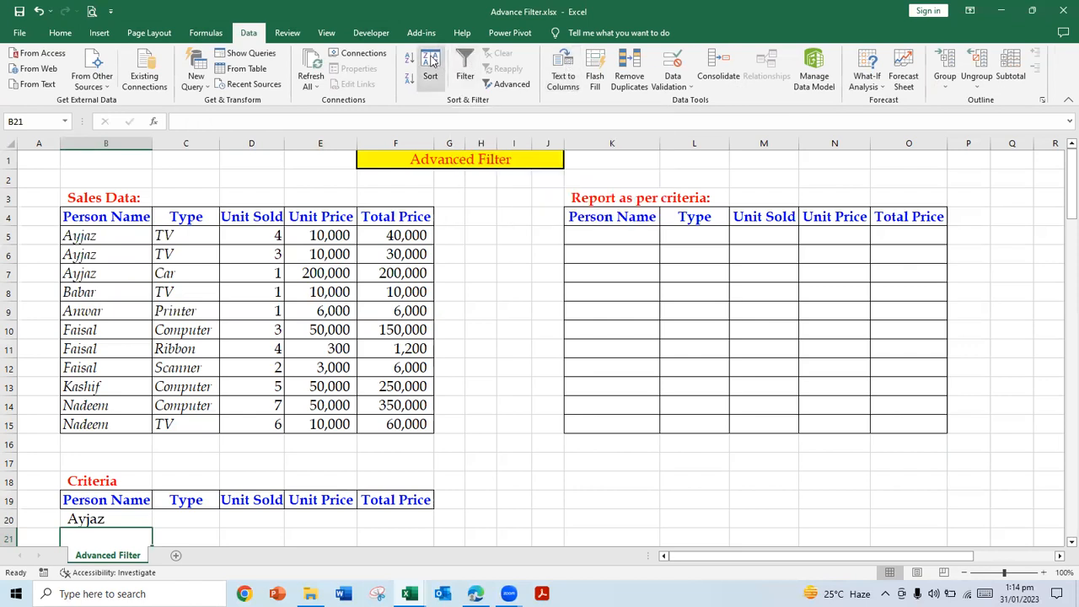
left_click(503, 86)
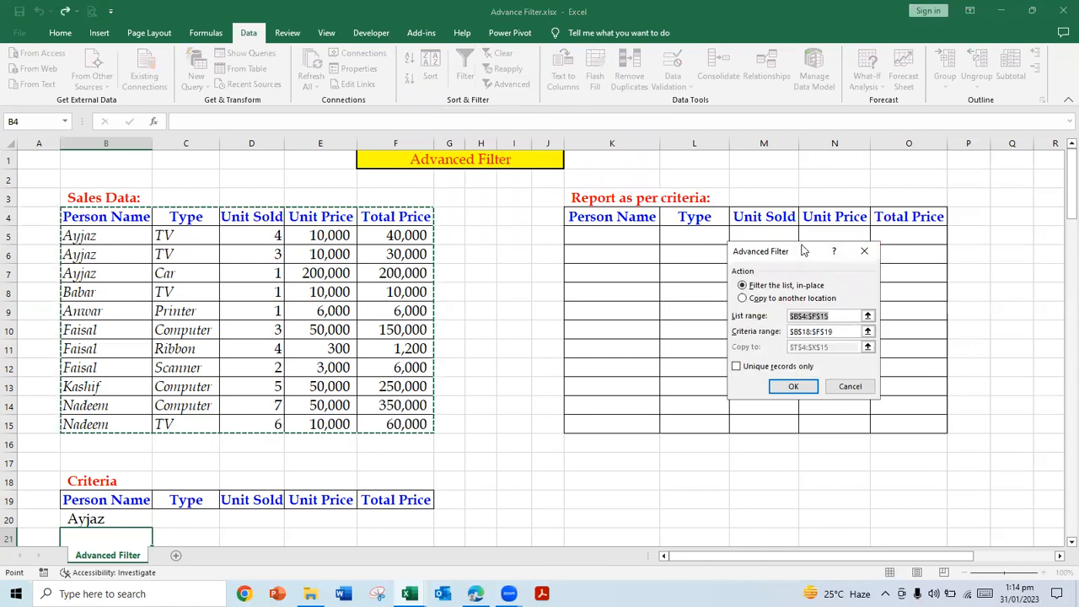
left_click_drag(803, 250, 538, 355)
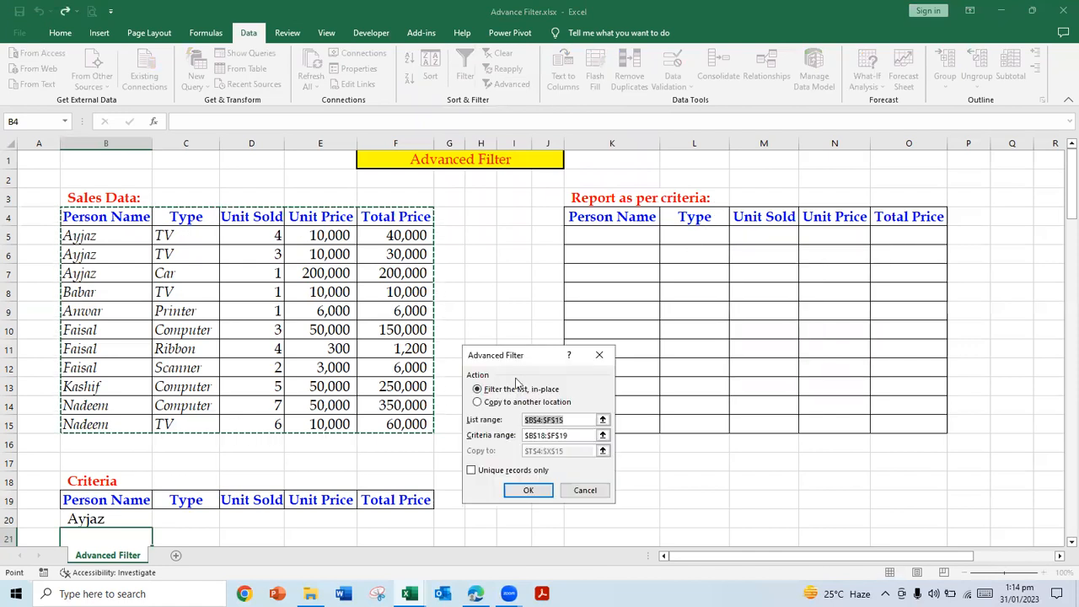
left_click(479, 403)
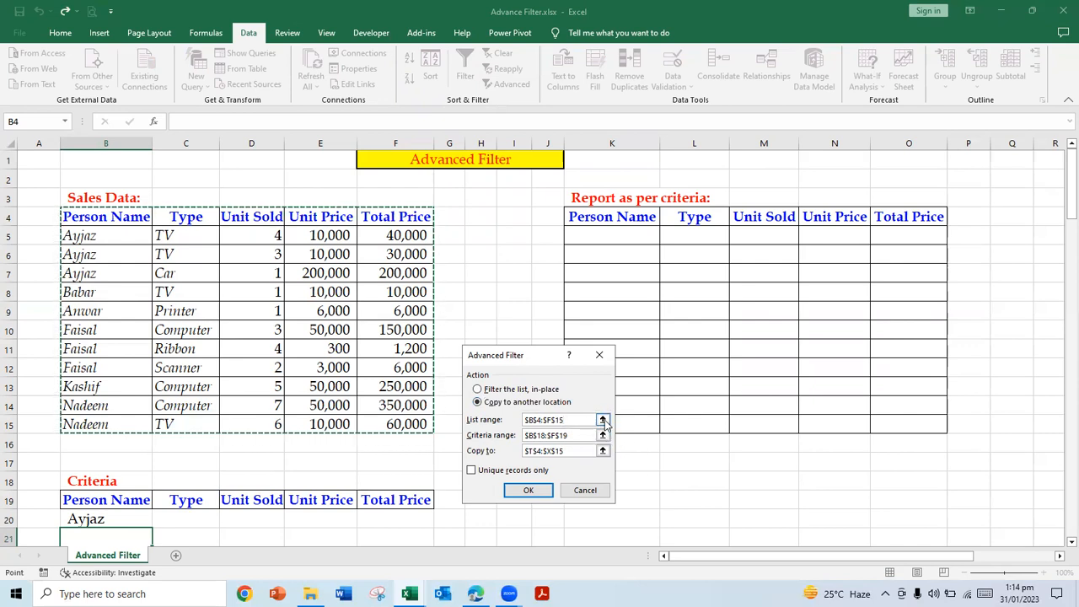
left_click(603, 420)
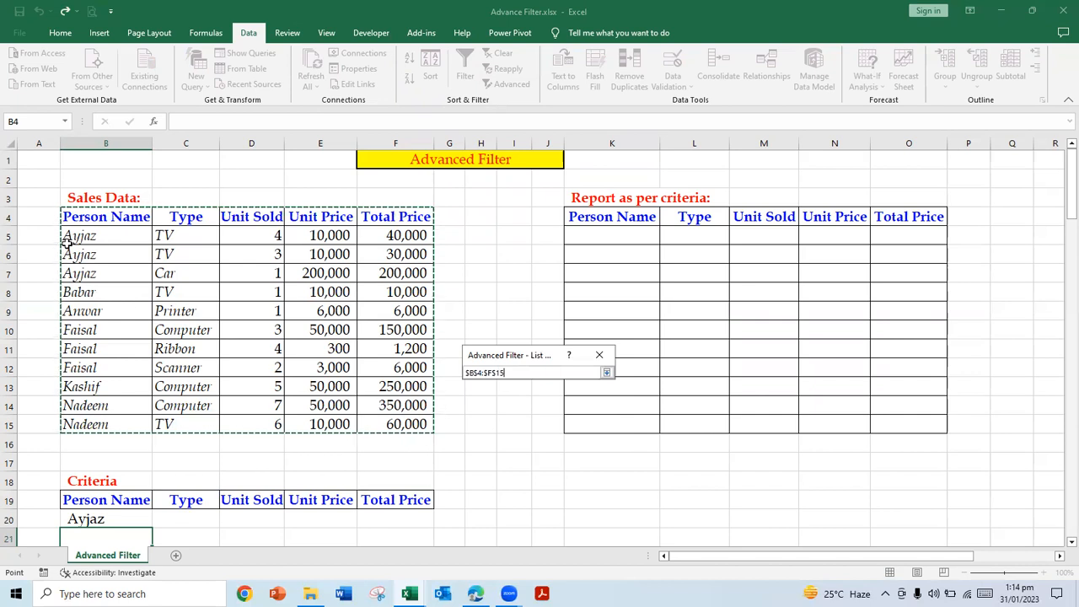
left_click_drag(66, 216, 390, 389)
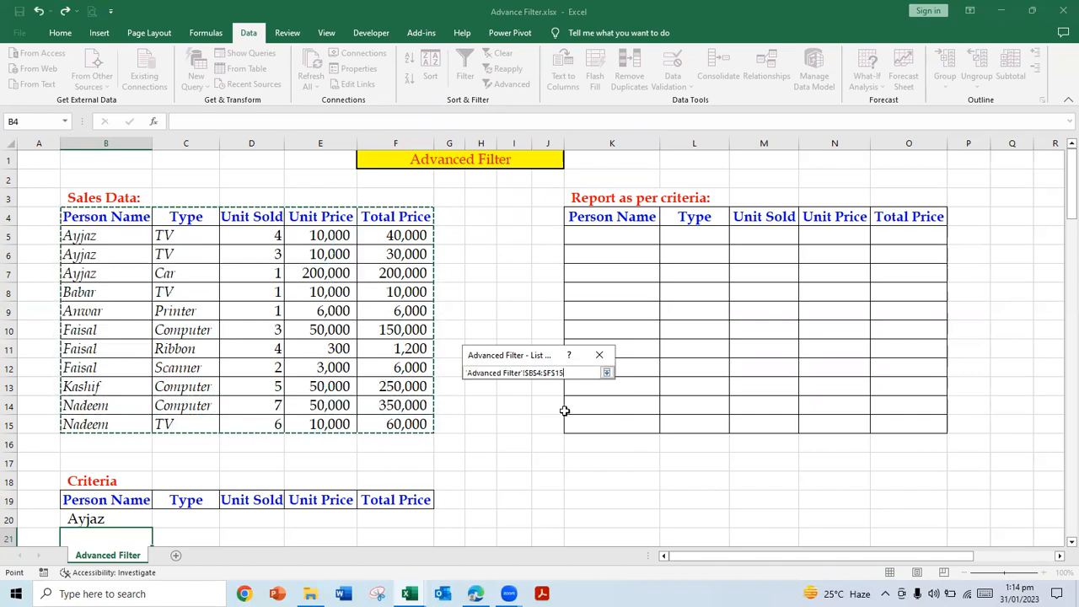
left_click(606, 372)
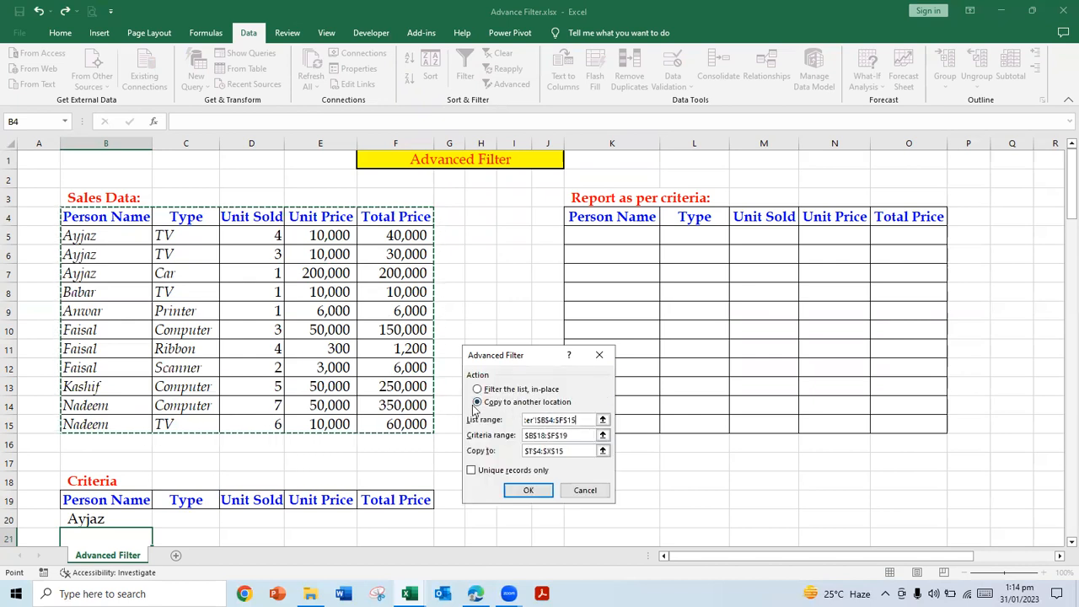
Step: Set the Advanced Filter's criteria range to B19:F20, covering the criteria headers and the row below
left_click(603, 435)
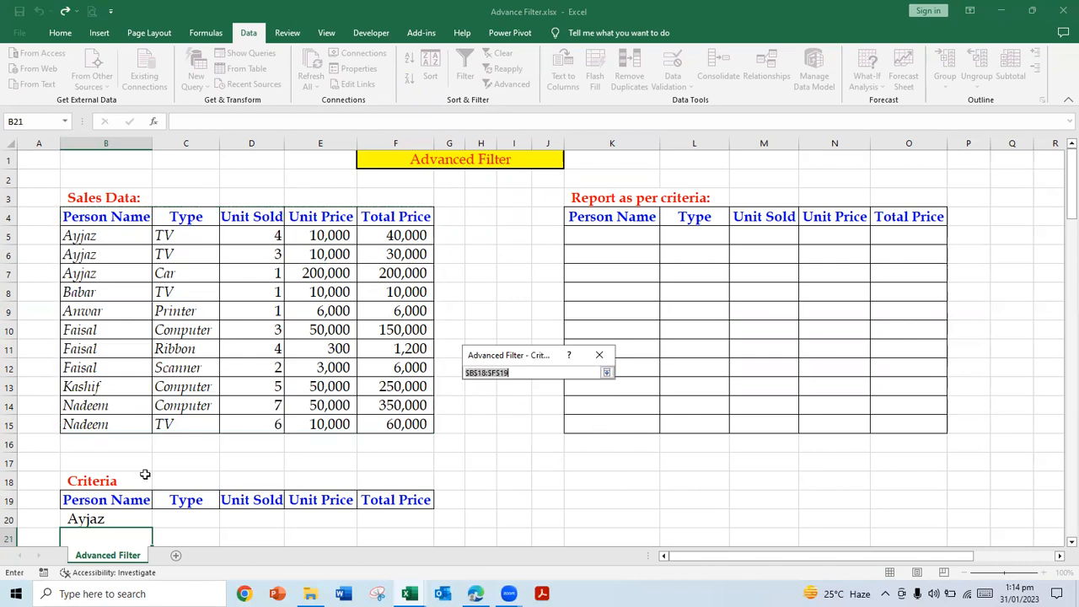
left_click_drag(84, 499, 414, 513)
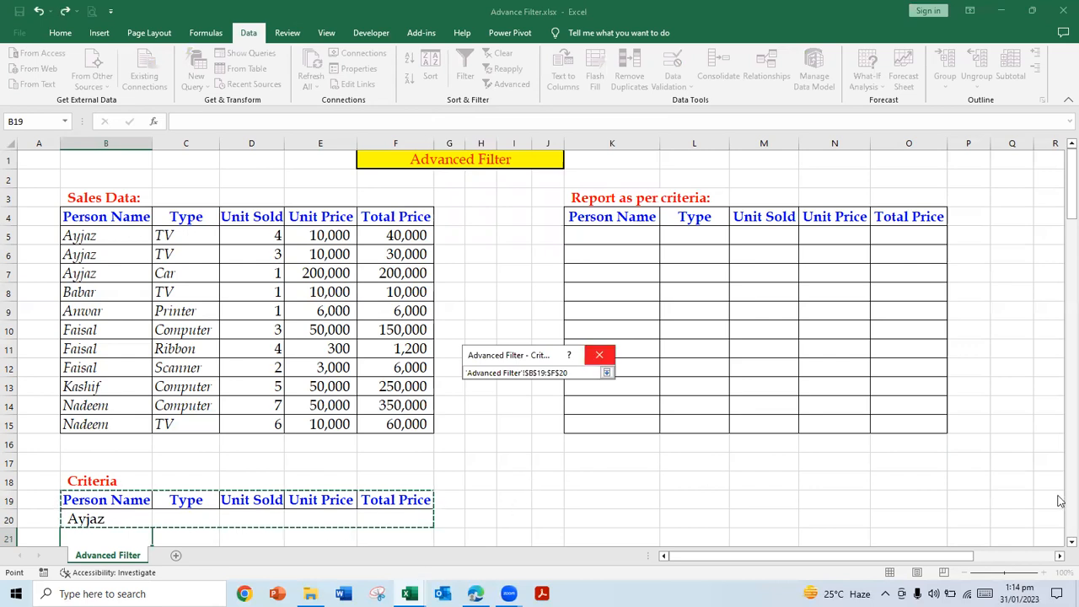
left_click(1070, 542)
left_click(1071, 542)
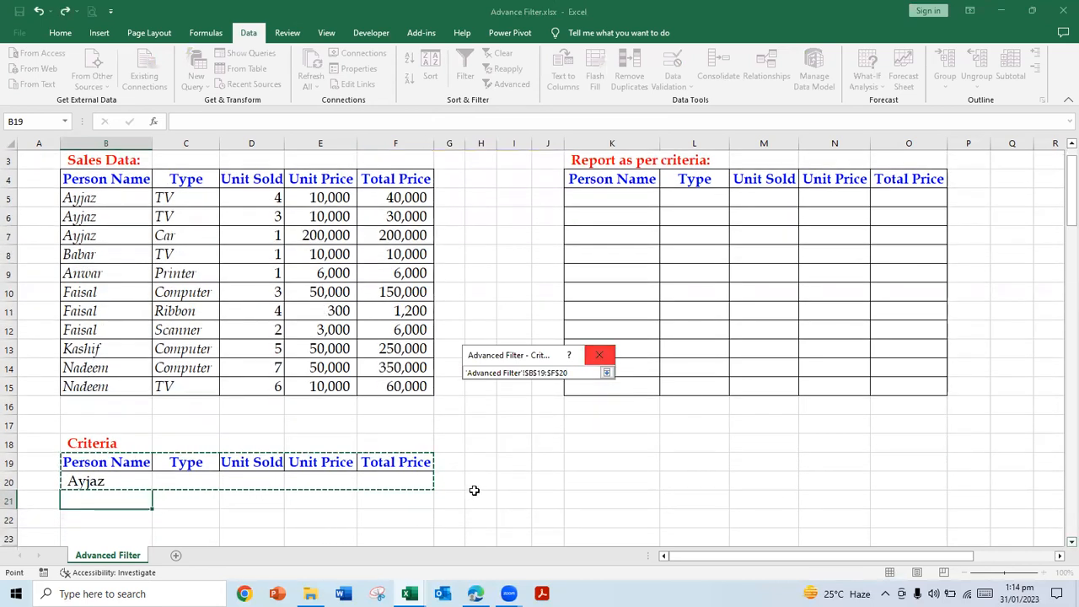
left_click(606, 373)
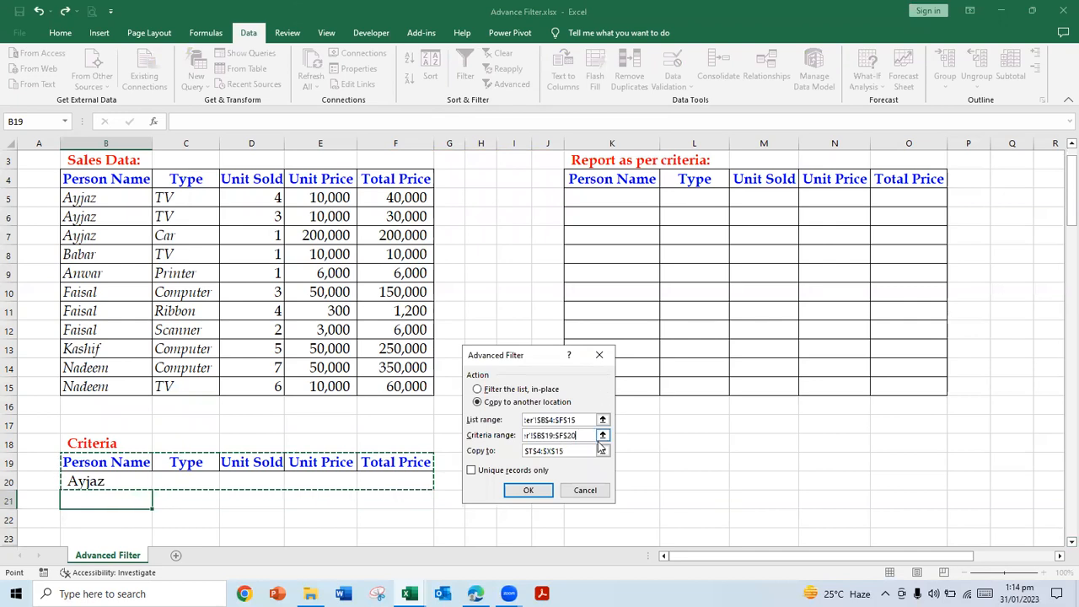
Step: Set the Advanced Filter's copy-to range to the report table K4:O15 and run the filter
left_click(602, 451)
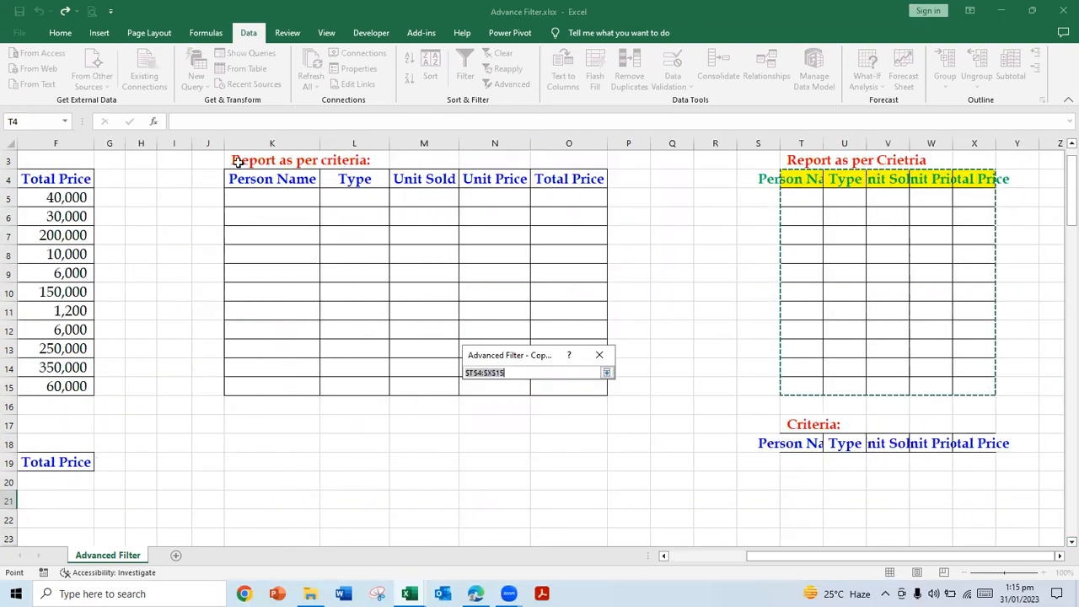
left_click_drag(231, 175, 563, 389)
left_click(696, 558)
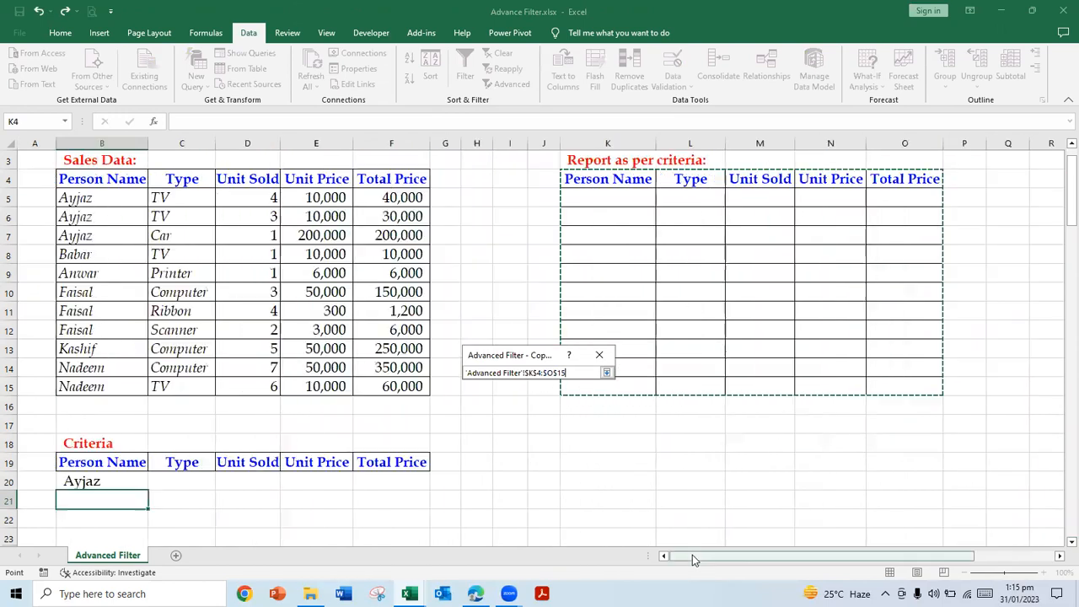
left_click(606, 372)
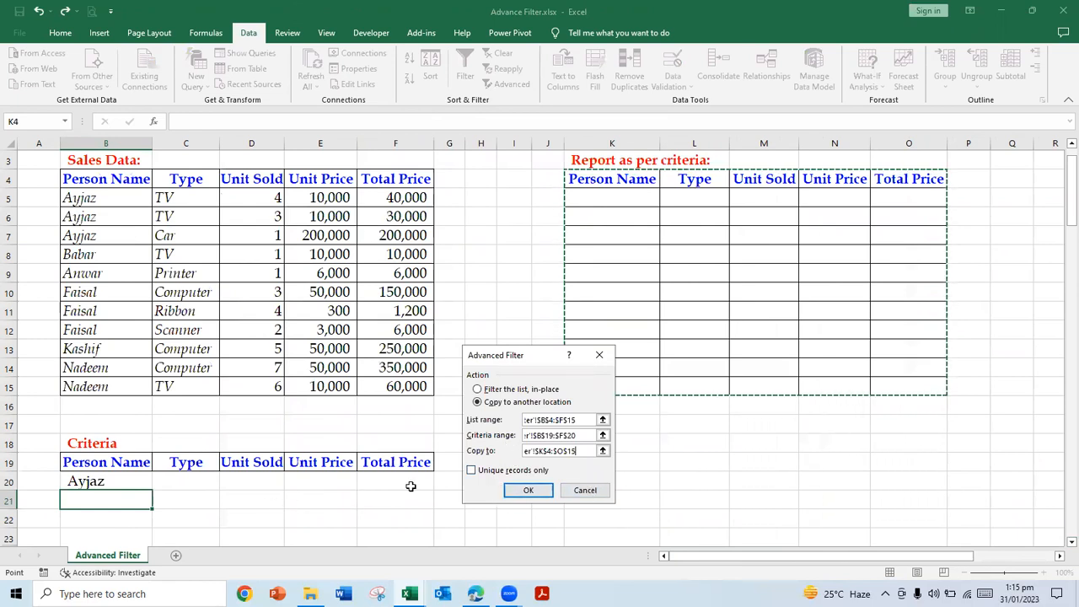
scroll(1059, 152, "up", 1)
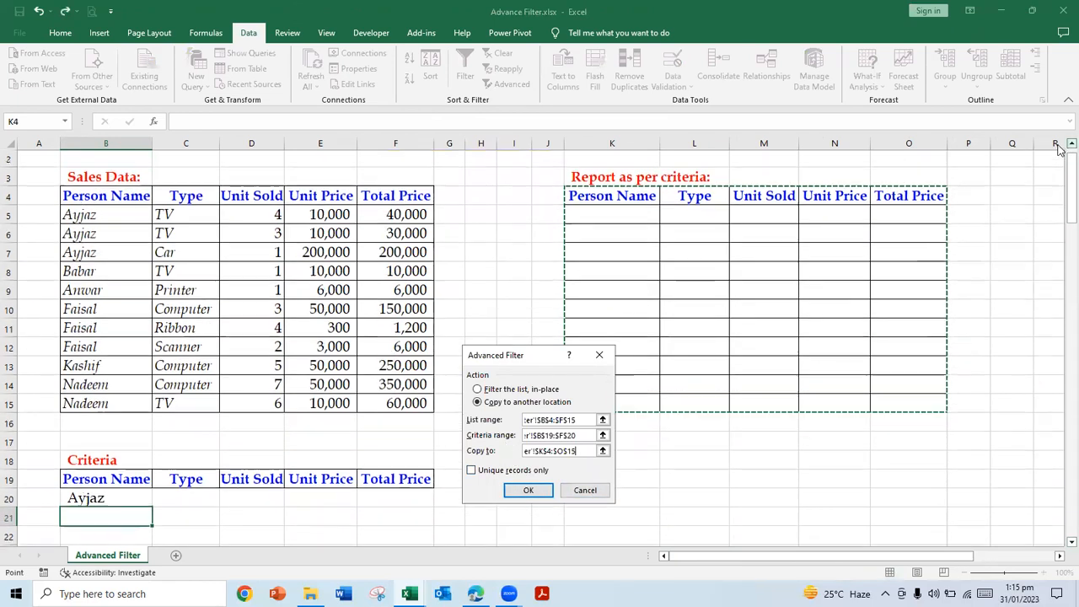
left_click(520, 496)
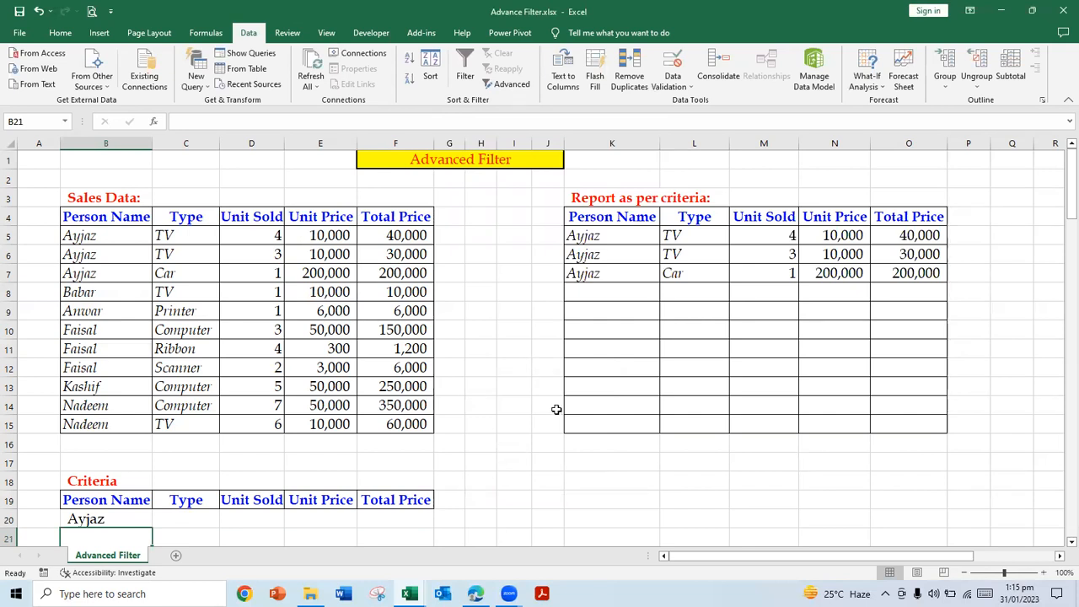
Step: Add TV as the Type criterion in C20 and rerun the Advanced Filter, copying matches to the report table K4:O15
left_click(206, 518)
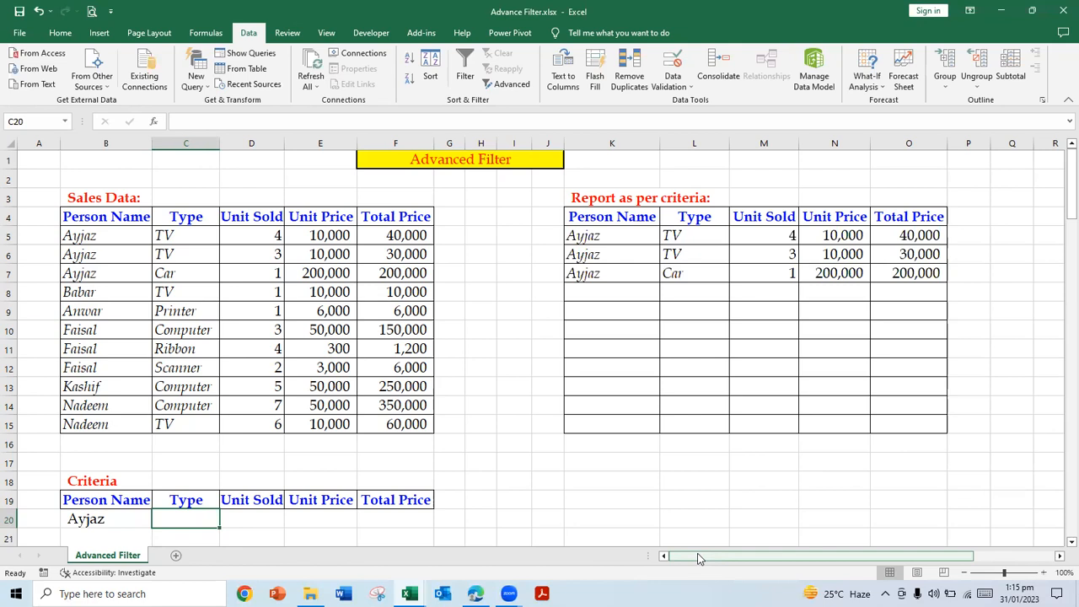
type("TV")
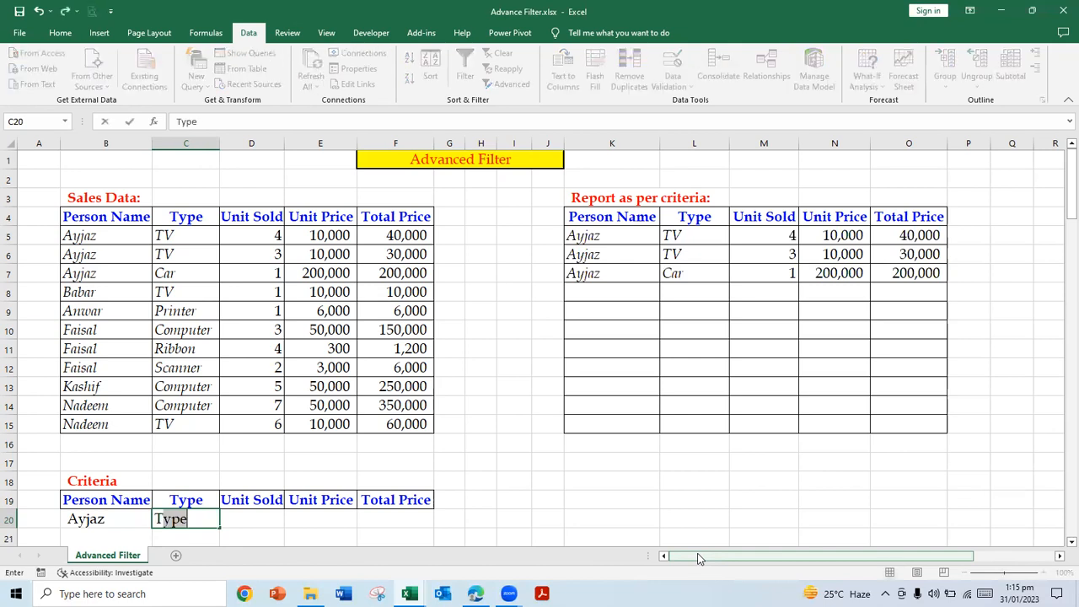
key("Return")
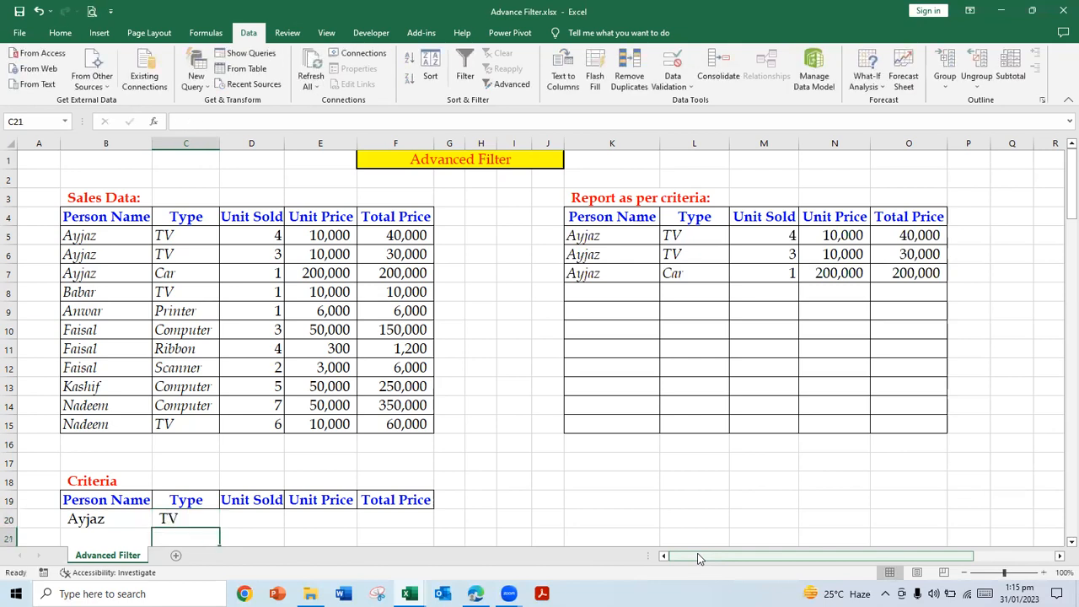
left_click(506, 83)
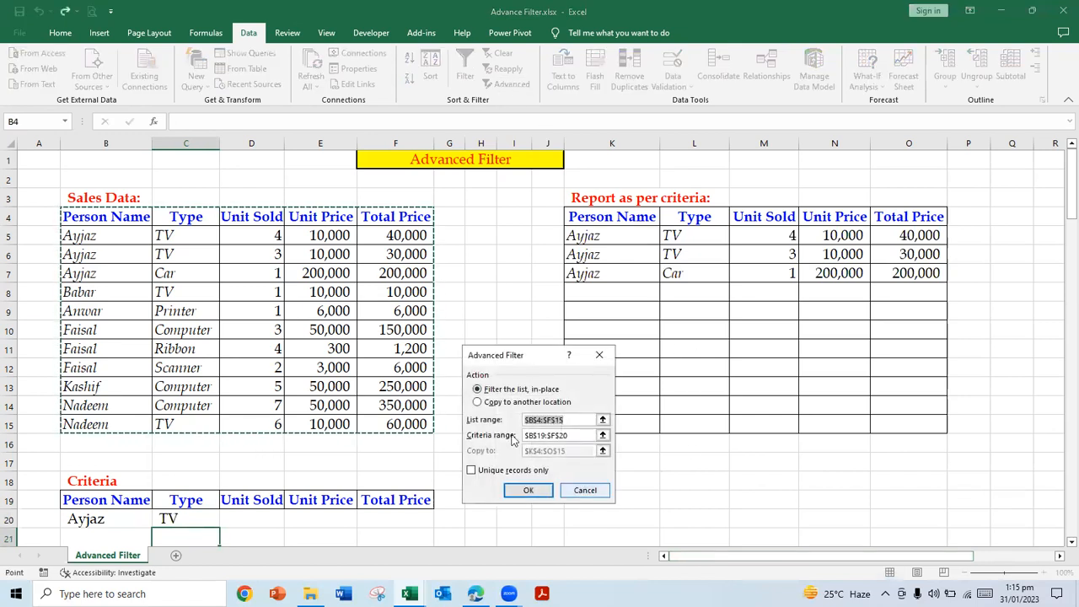
left_click(479, 402)
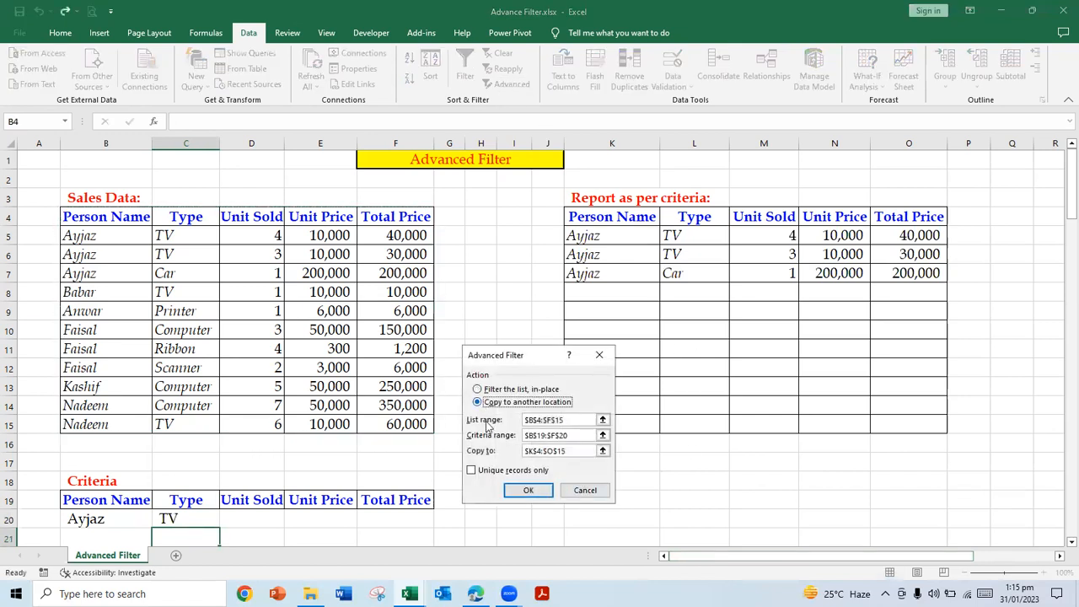
left_click(528, 492)
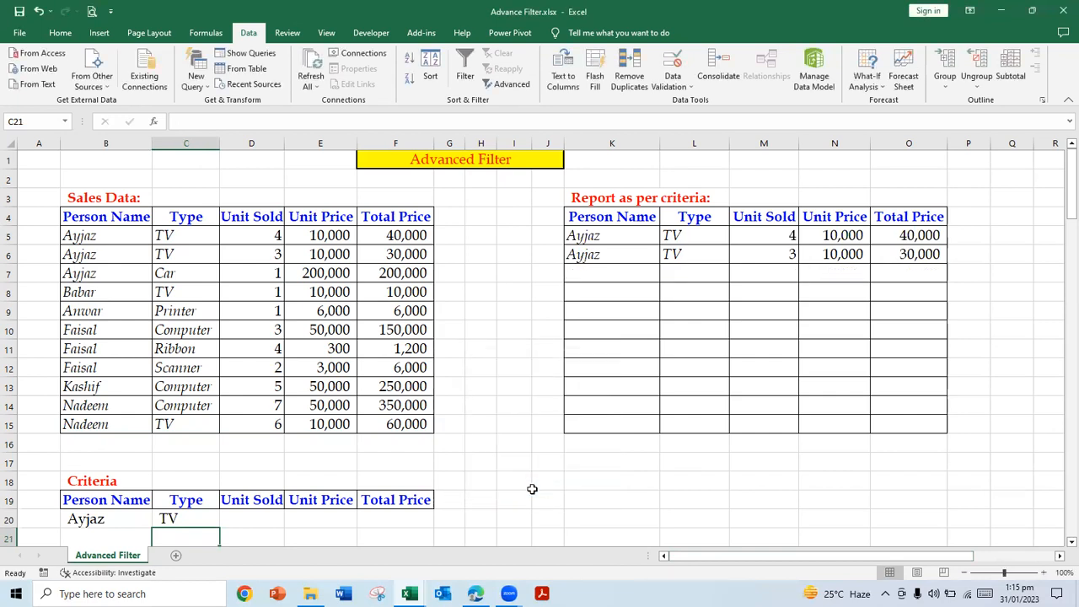
Step: Clear the Person Name criterion in B20 and rerun the Advanced Filter by type only, copying to another location
left_click(104, 515)
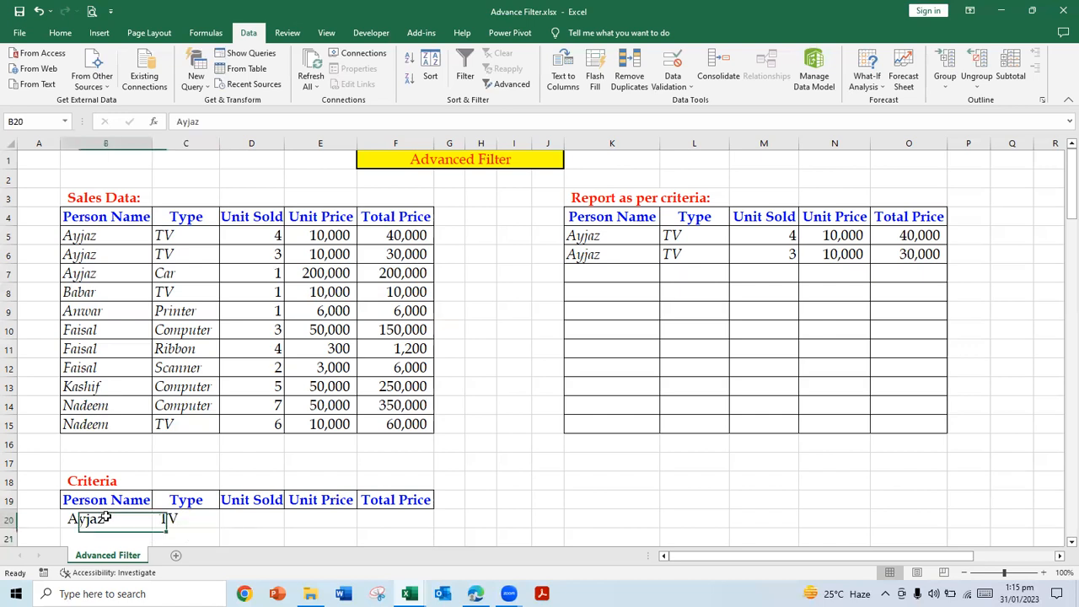
key("Delete")
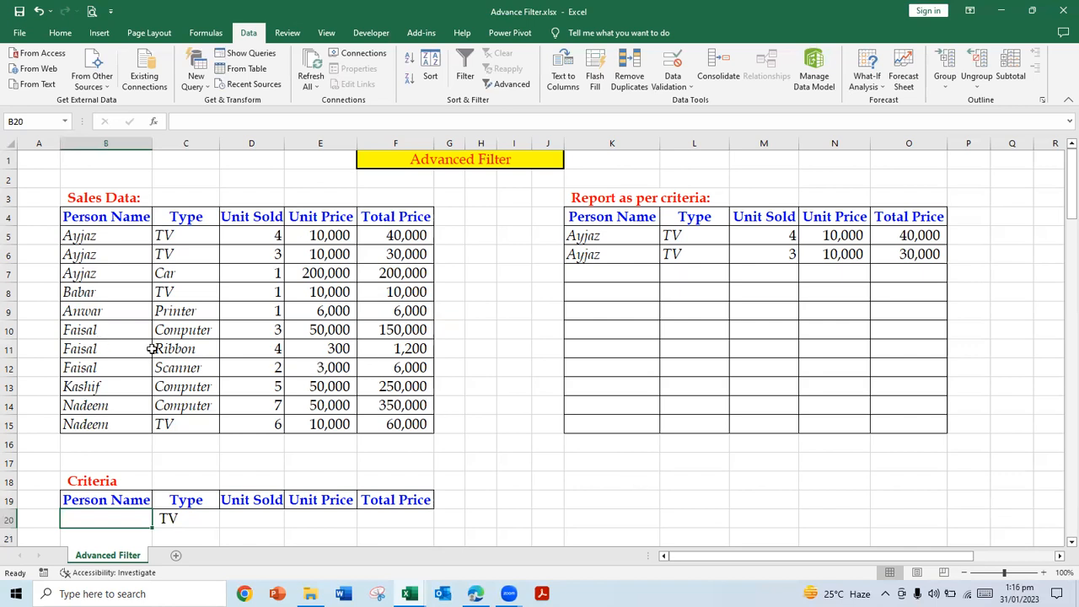
left_click(193, 518)
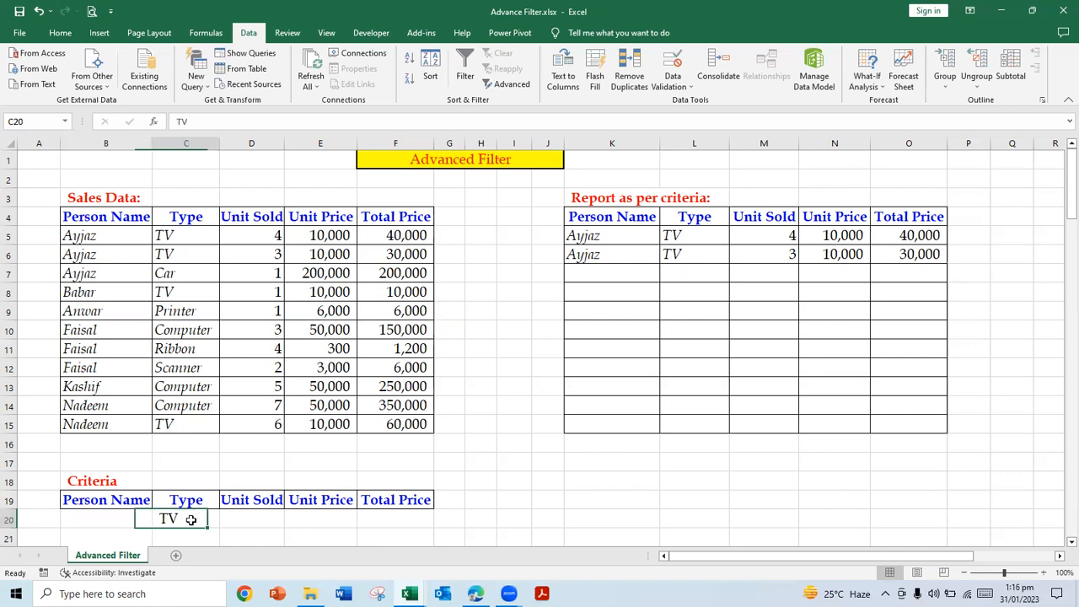
left_click(506, 85)
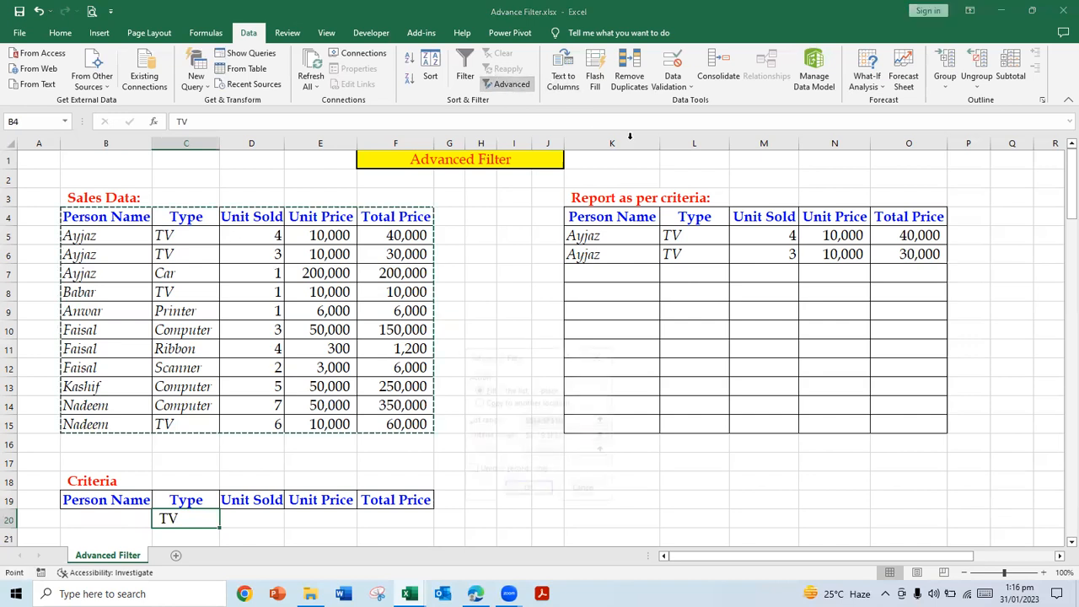
left_click(487, 402)
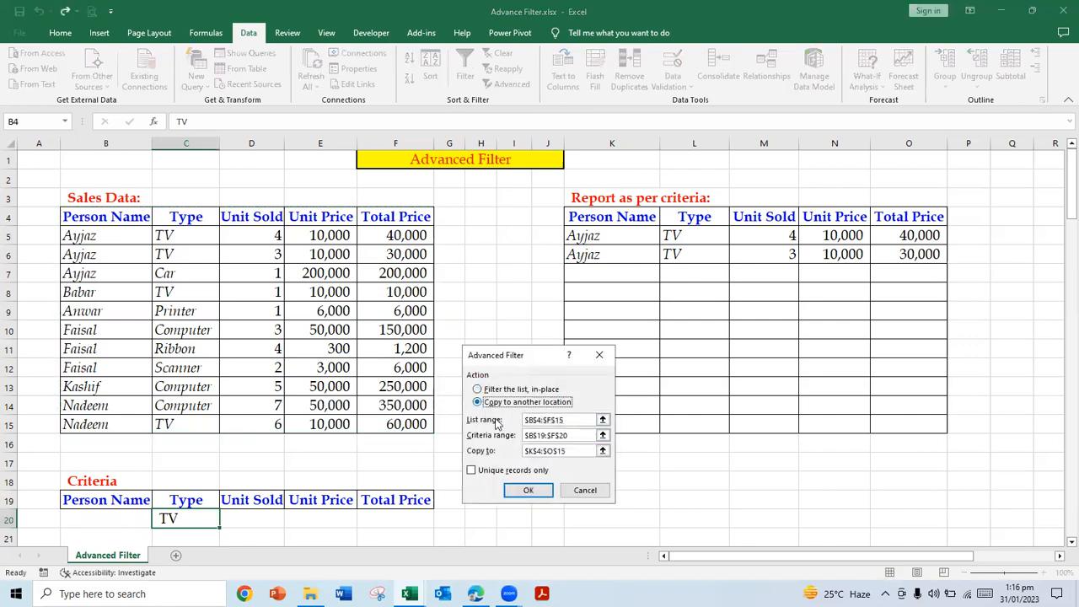
left_click(526, 490)
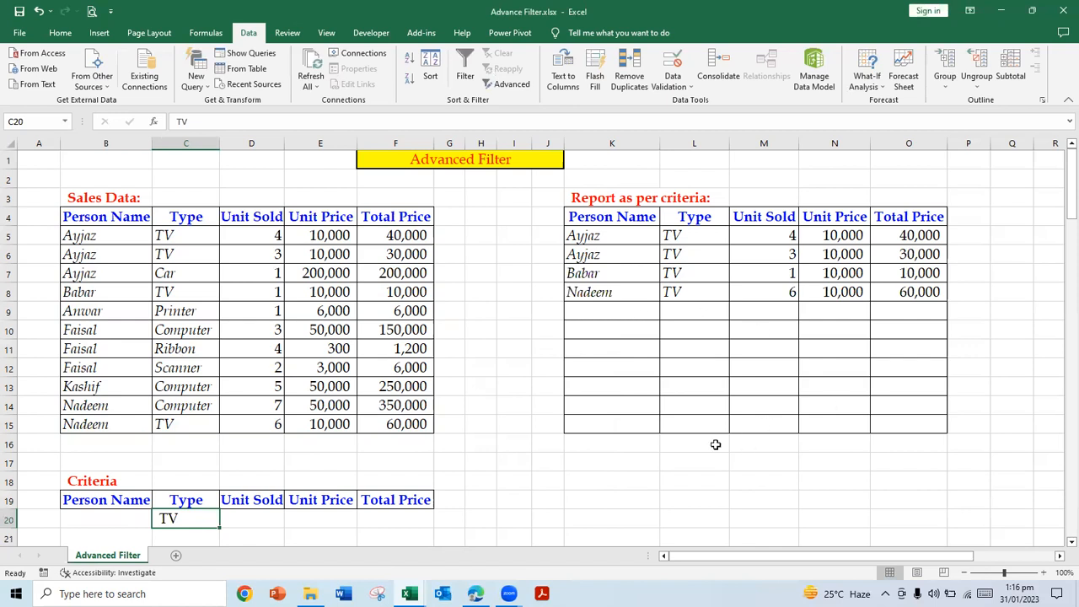
Step: Apply a double bottom border to K16:O16, the row directly beneath the report table
left_click(612, 446)
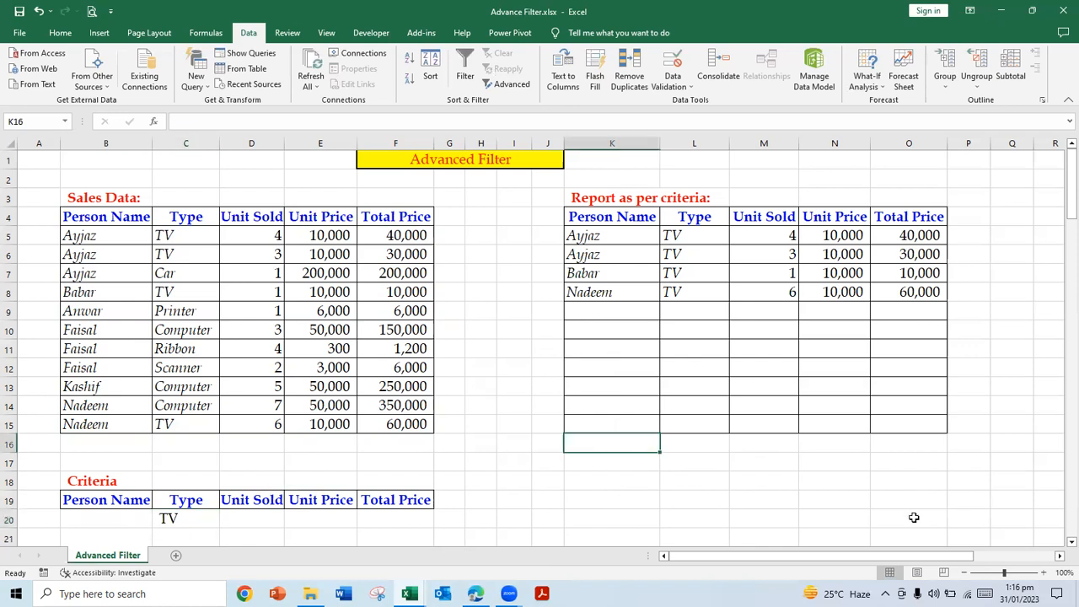
key("shift+Right")
key("shift+Right")
key("shift+Right")
key("shift+Right")
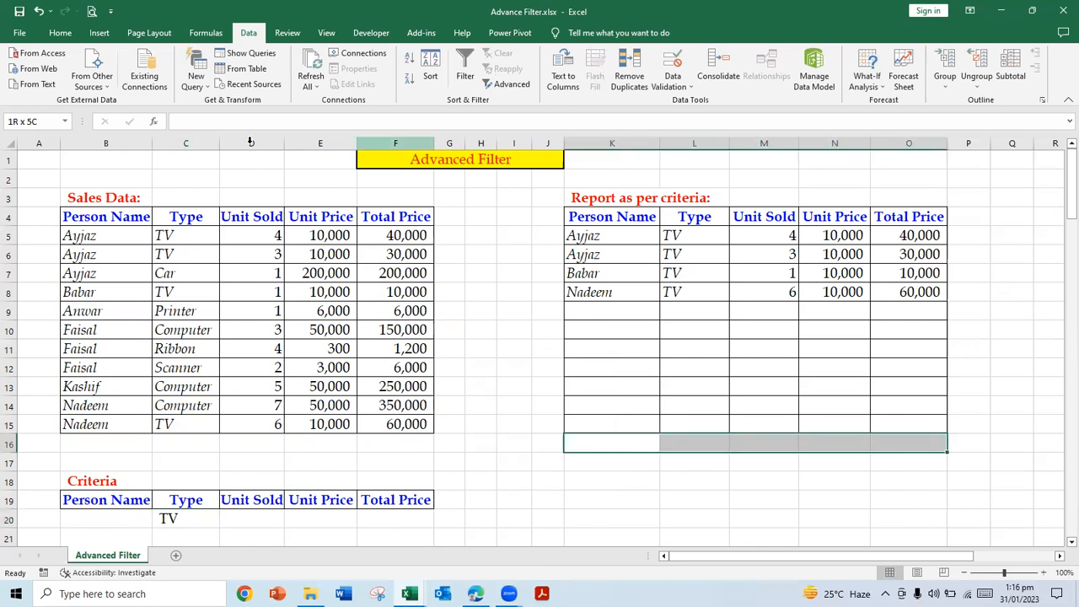
left_click(60, 32)
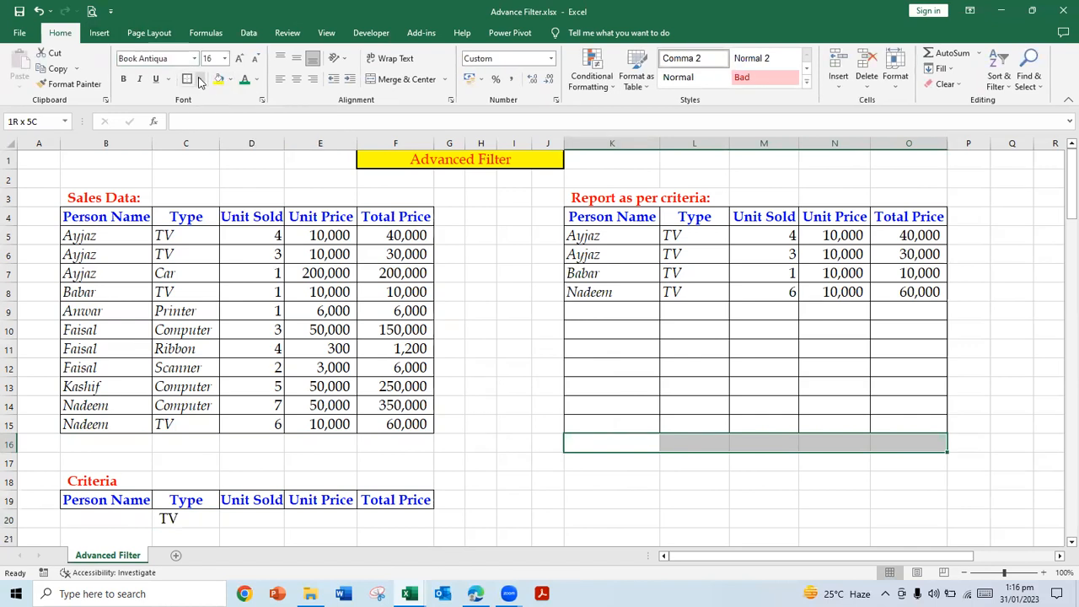
left_click(200, 82)
left_click(236, 310)
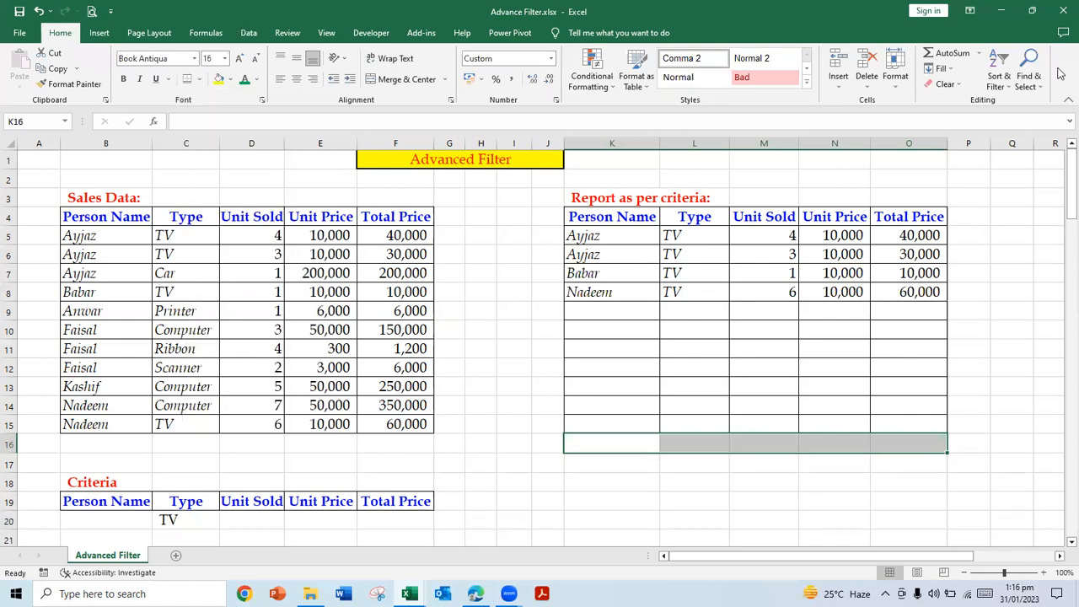
Step: Total the report's Total Price column in O16 with AutoSum over O5:O15
left_click(948, 53)
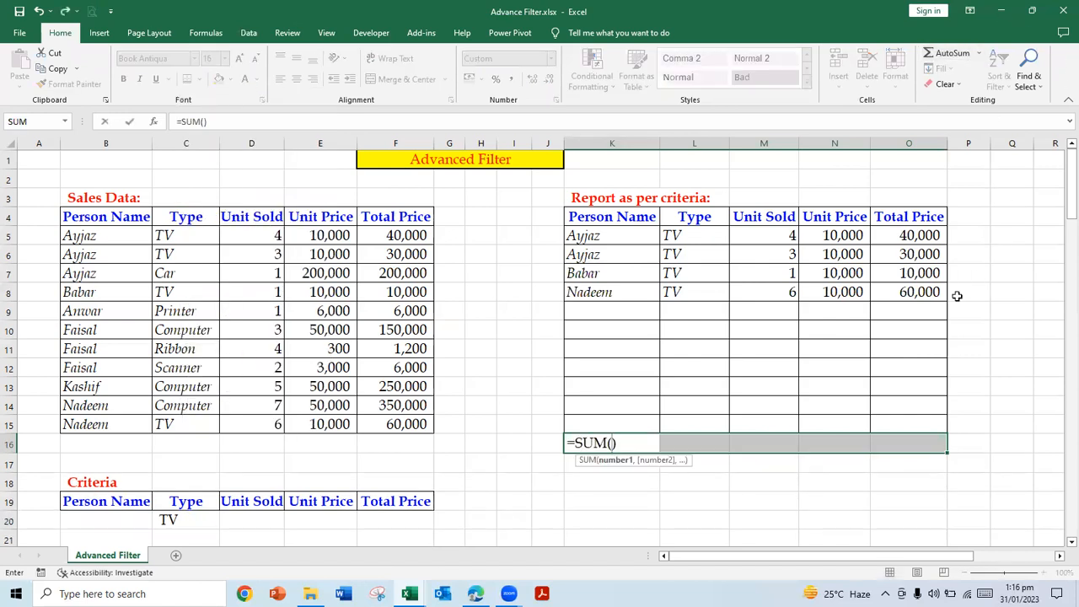
key("Escape")
key("Right")
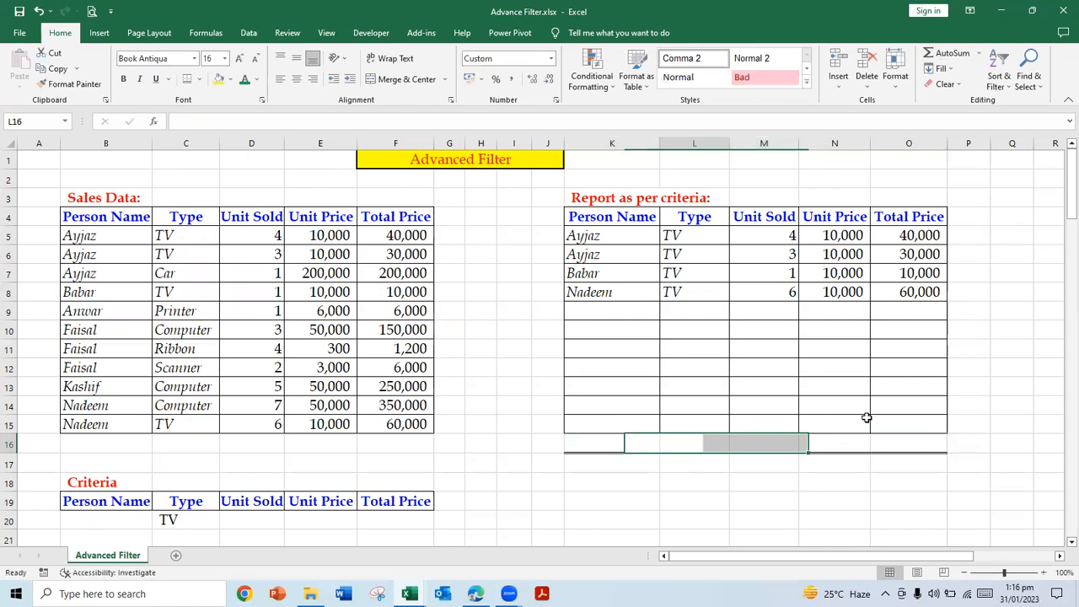
key("Right")
key("Right")
key("Right")
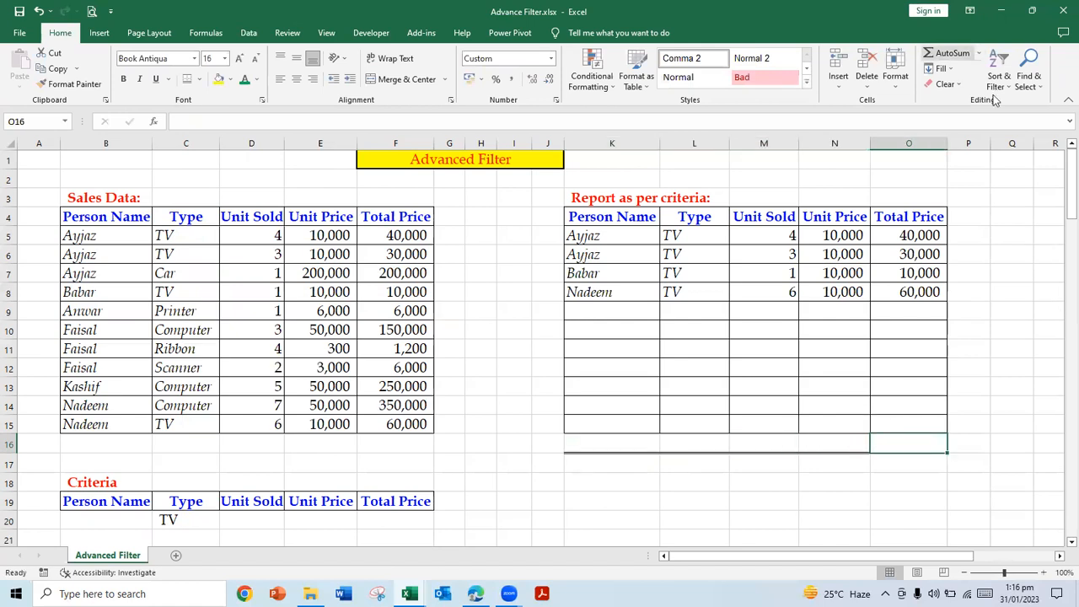
left_click(950, 53)
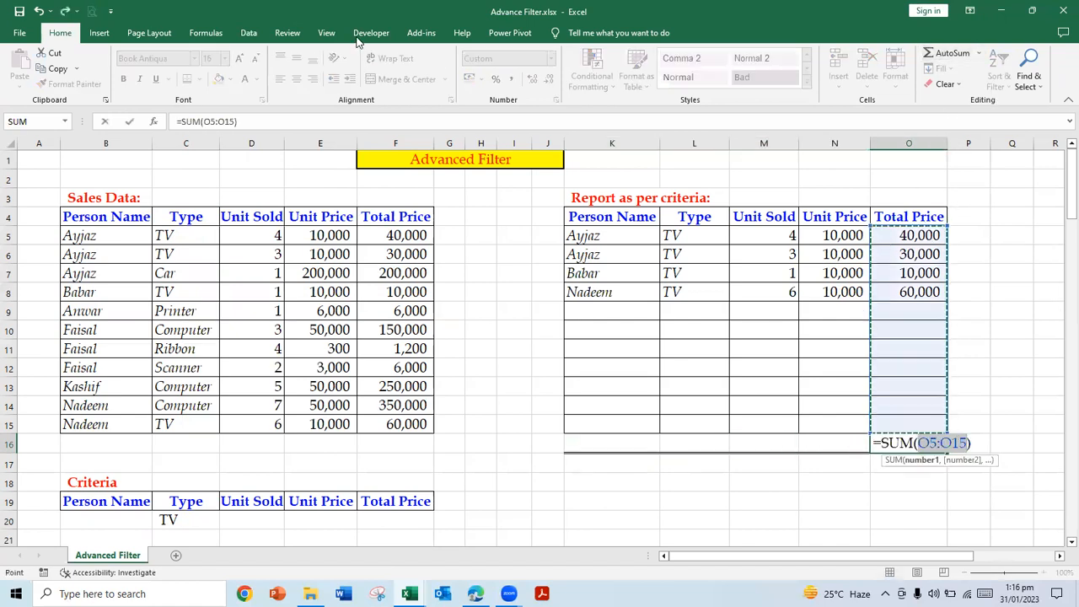
key("ctrl+Return")
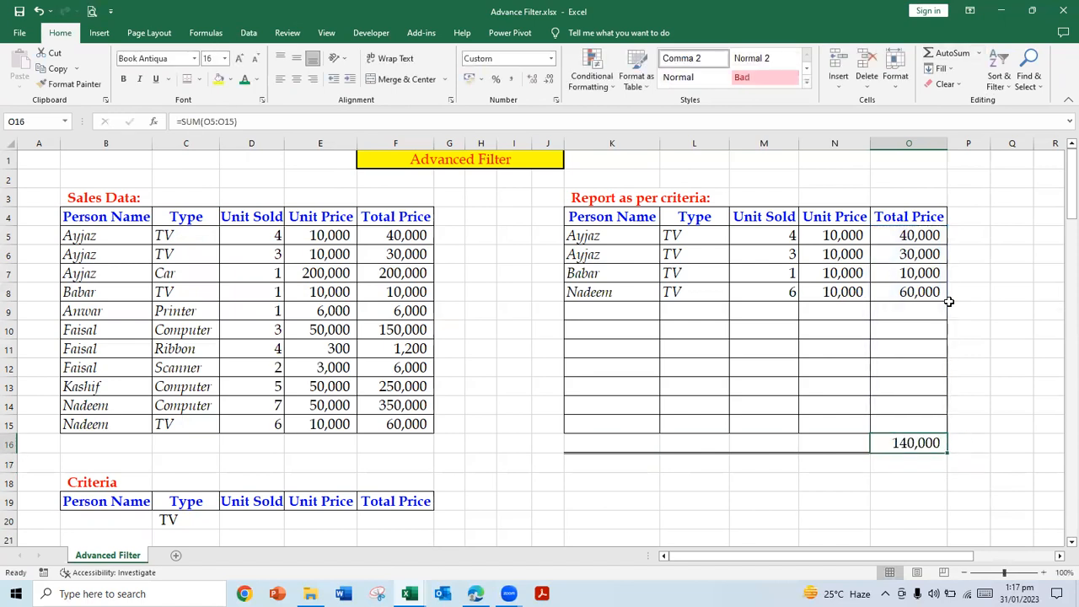
Step: Copy the Total Price sum formula from O16 to M16 to total the Unit Sold column
key("Left")
key("Right")
key("ctrl+c")
key("Left")
key("Left")
key("ctrl+v")
key("Escape")
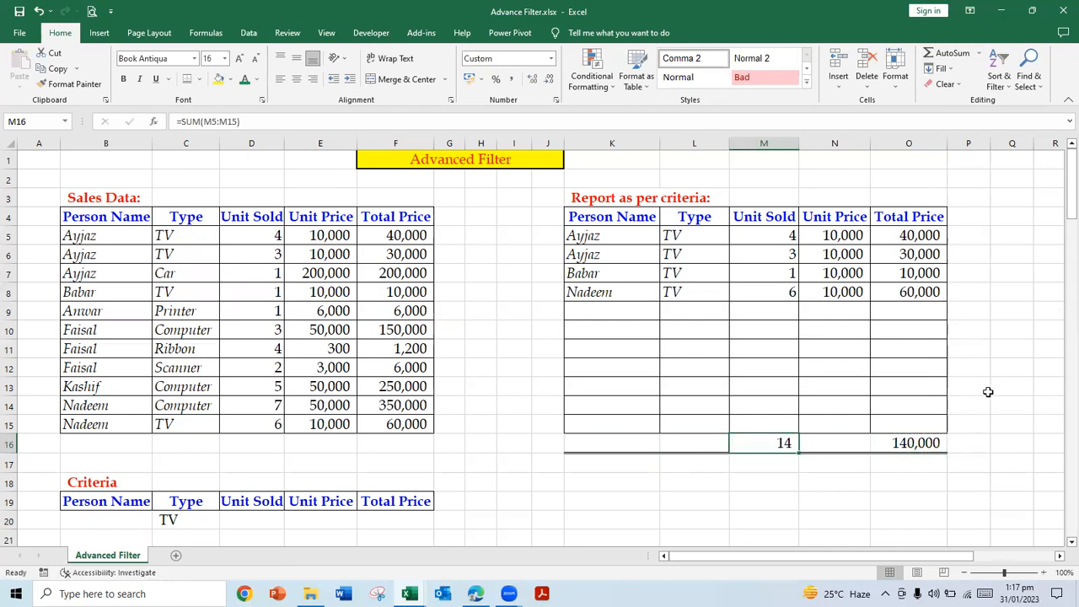
Step: Change the Type criterion in C20 to Computer
left_click(174, 501)
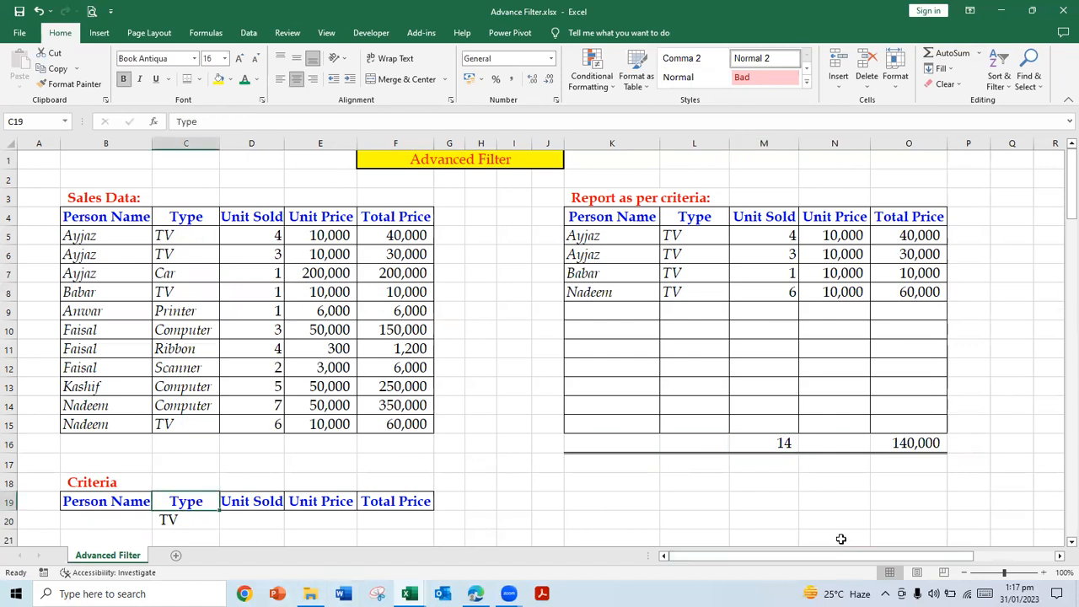
key("Down")
type("Computer")
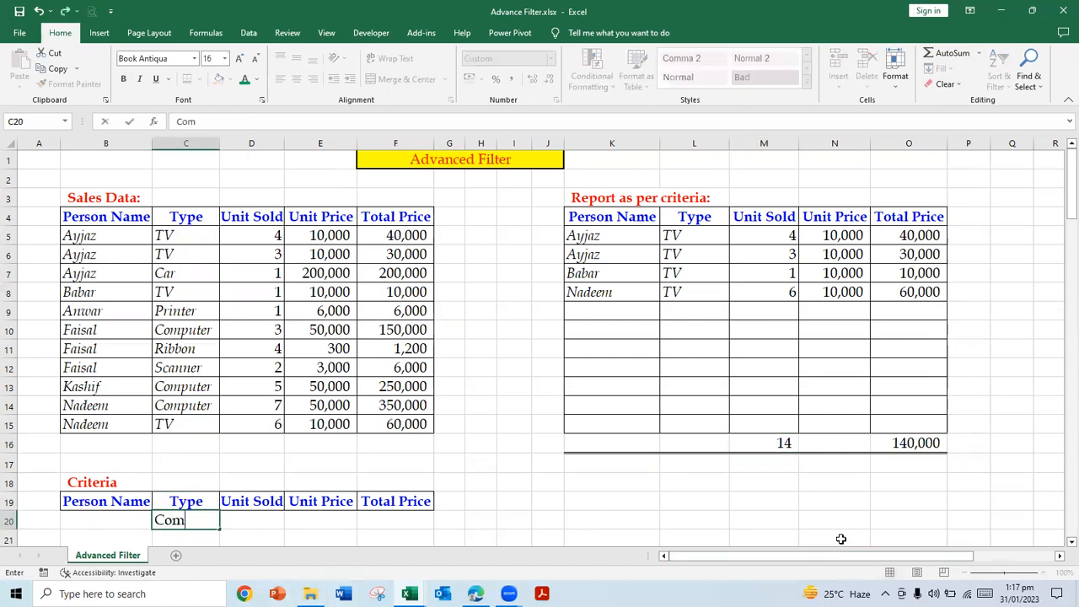
key("Return")
key("Up")
key("Up")
key("Up")
key("Up")
key("Up")
key("Up")
key("Up")
key("Up")
key("Up")
key("Up")
key("Up")
key("Up")
key("Up")
key("Up")
key("Up")
key("Up")
key("Up")
key("Up")
key("Up")
key("Up")
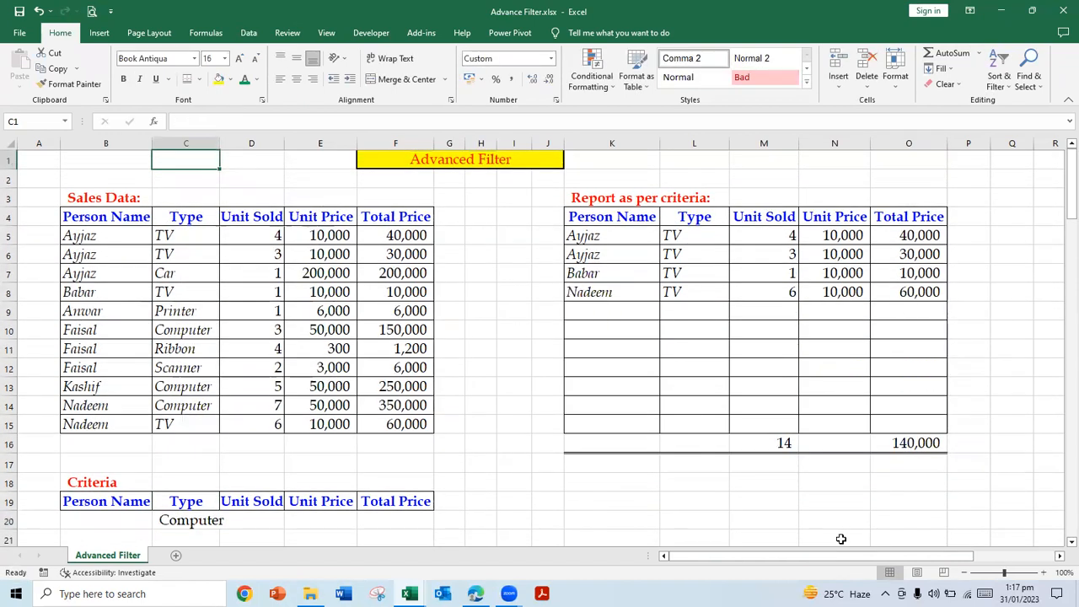
key("Down")
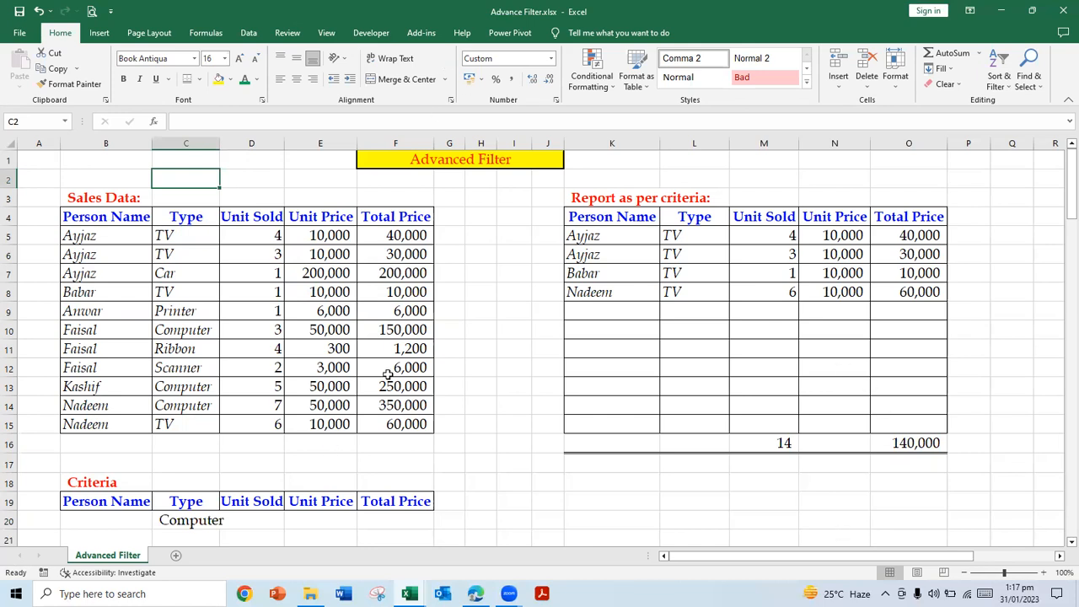
Step: Run the Advanced Filter for the Computer criterion, copying to another location with criteria range B19:F20 and destination K4:O15
left_click(248, 33)
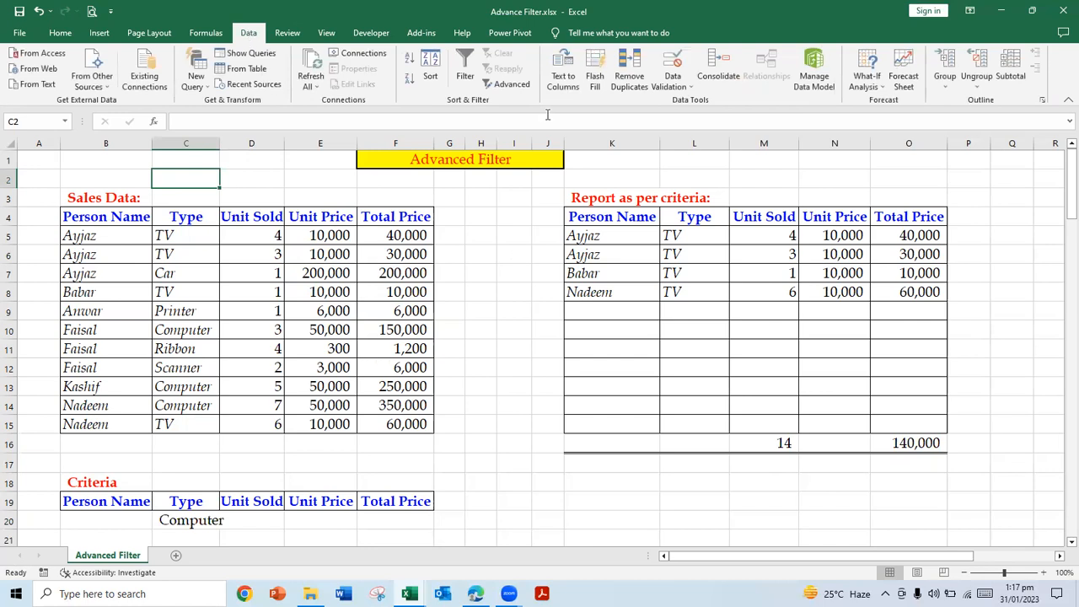
left_click(509, 85)
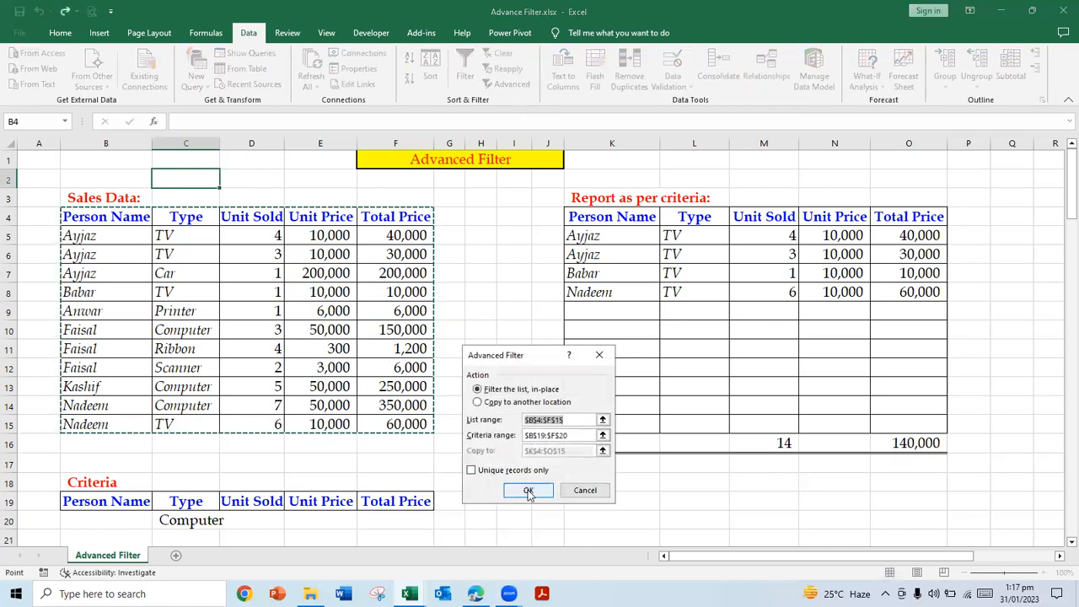
left_click(497, 402)
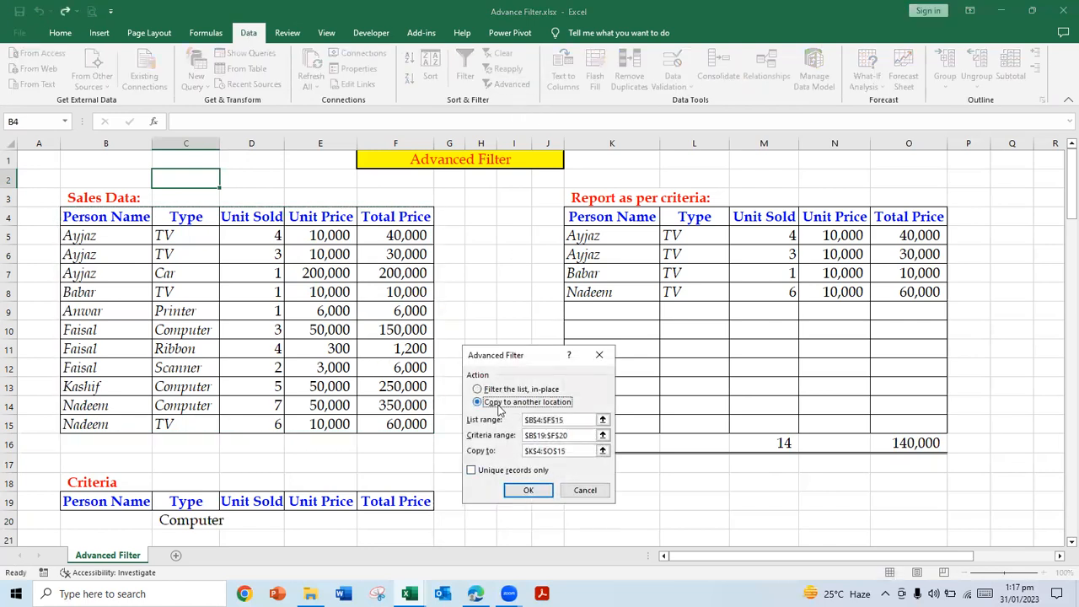
left_click(533, 490)
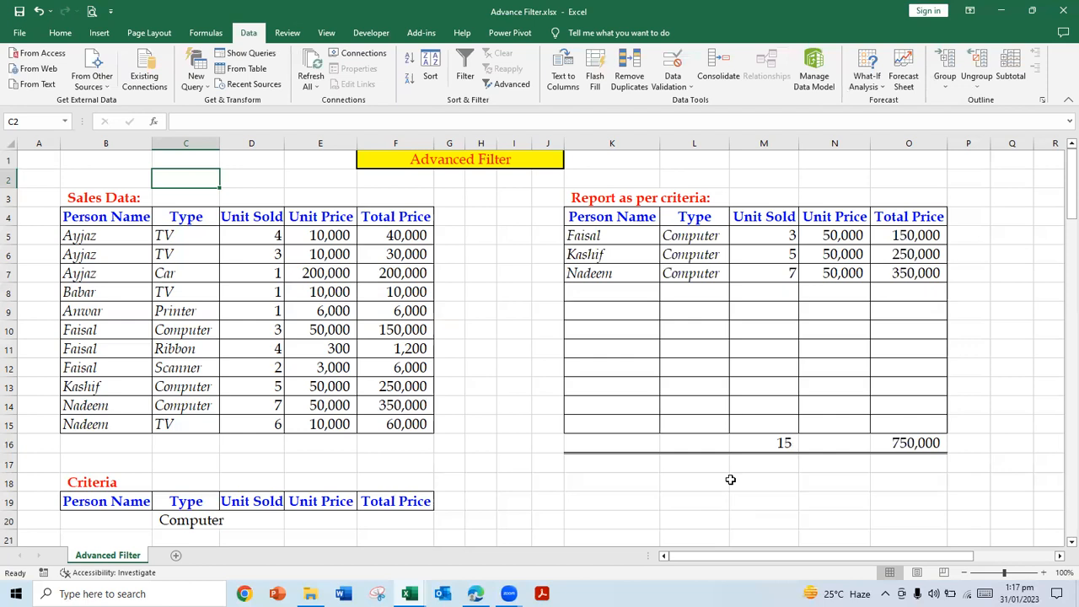
Step: Enter TV as a second Type criterion in C21, below Computer
left_click(186, 537)
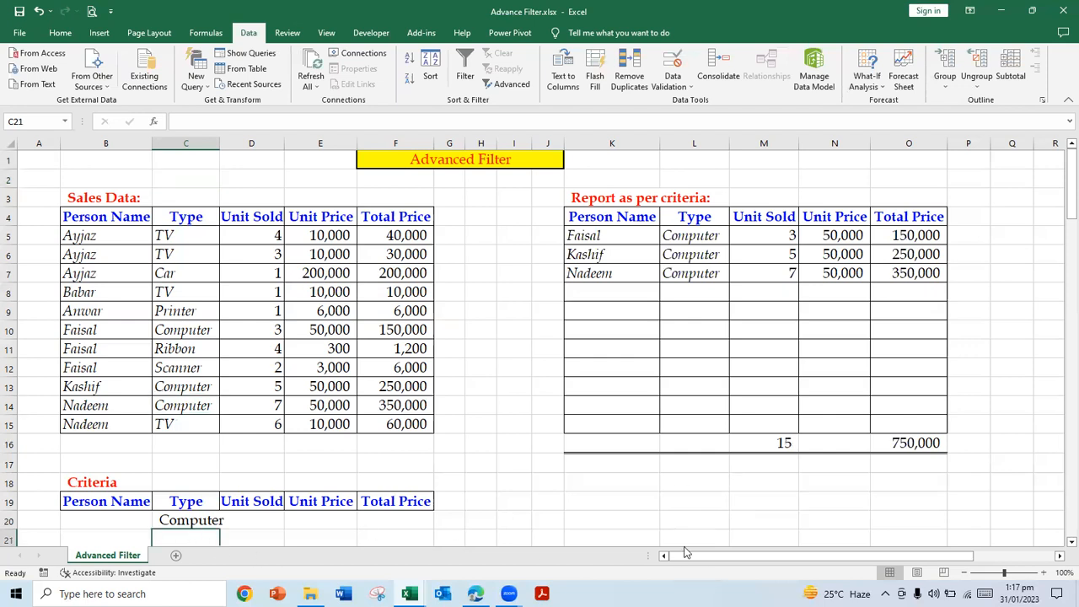
type("TV")
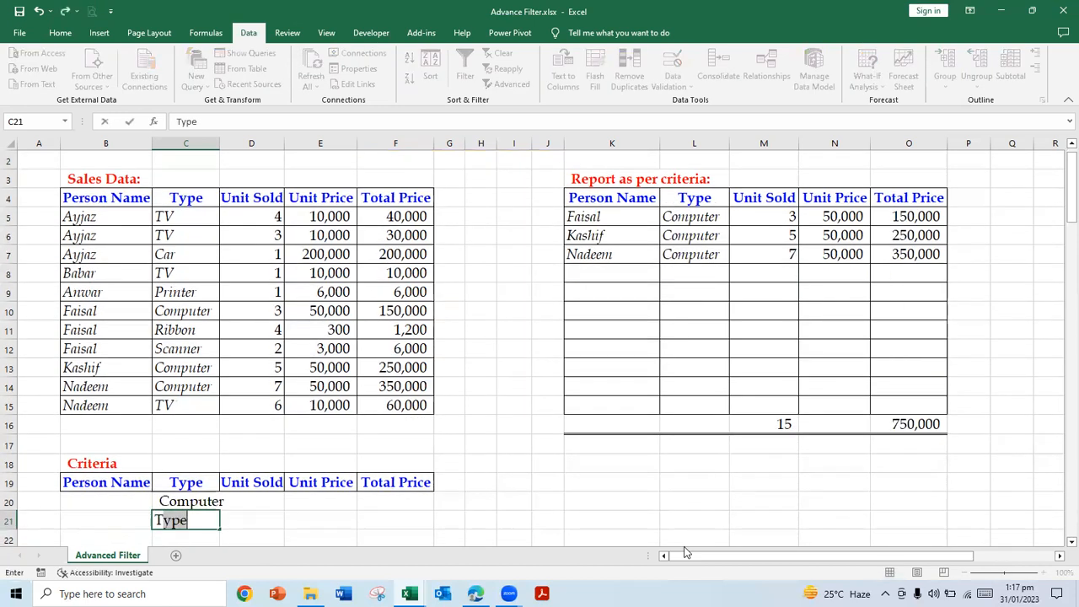
key("Return")
key("Up")
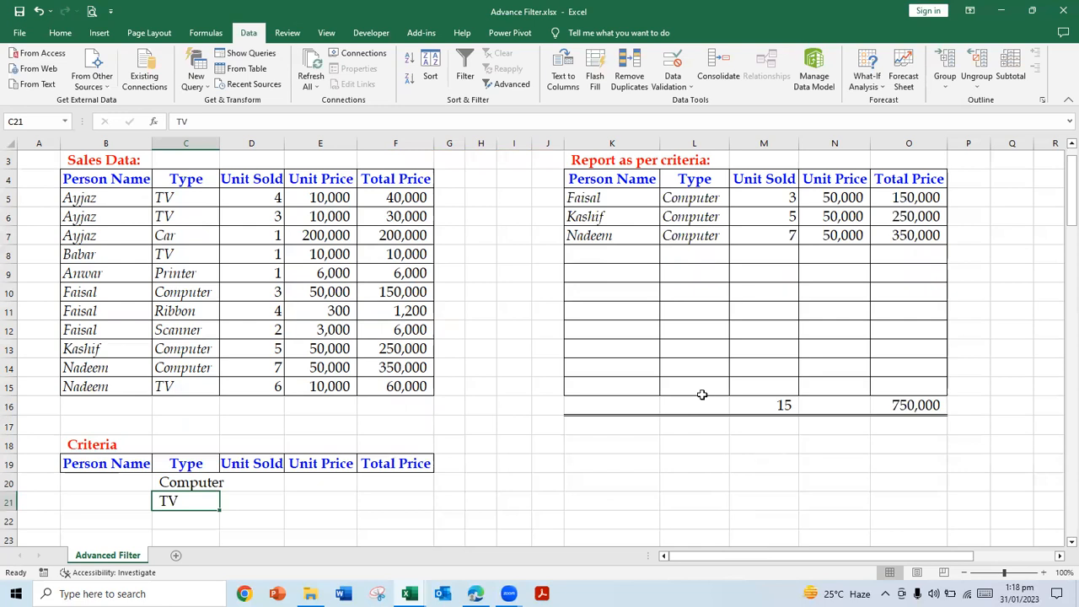
Step: Run the Advanced Filter for both Type criteria, copying to another location with criteria range B19:F21 and destination K4:O15
left_click(506, 84)
left_click(477, 402)
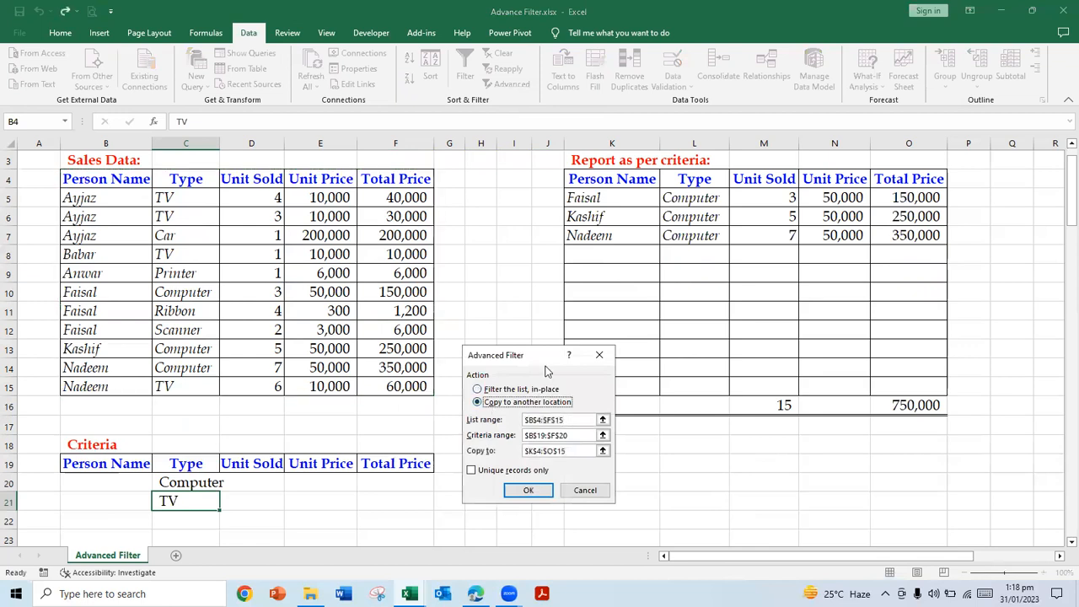
left_click_drag(546, 356, 617, 291)
left_click(673, 371)
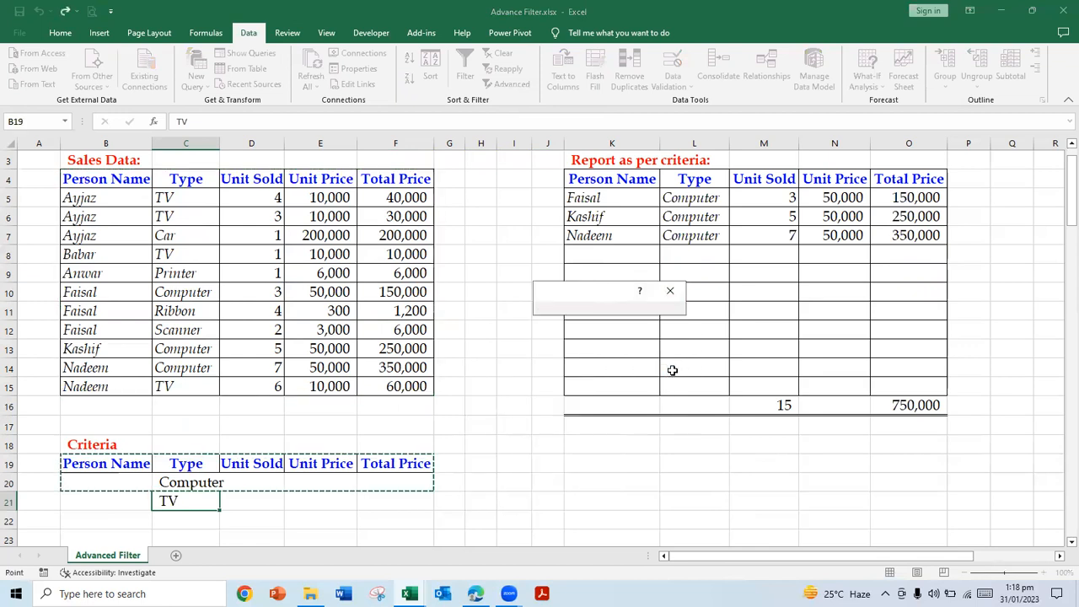
left_click_drag(73, 469, 429, 498)
left_click(677, 308)
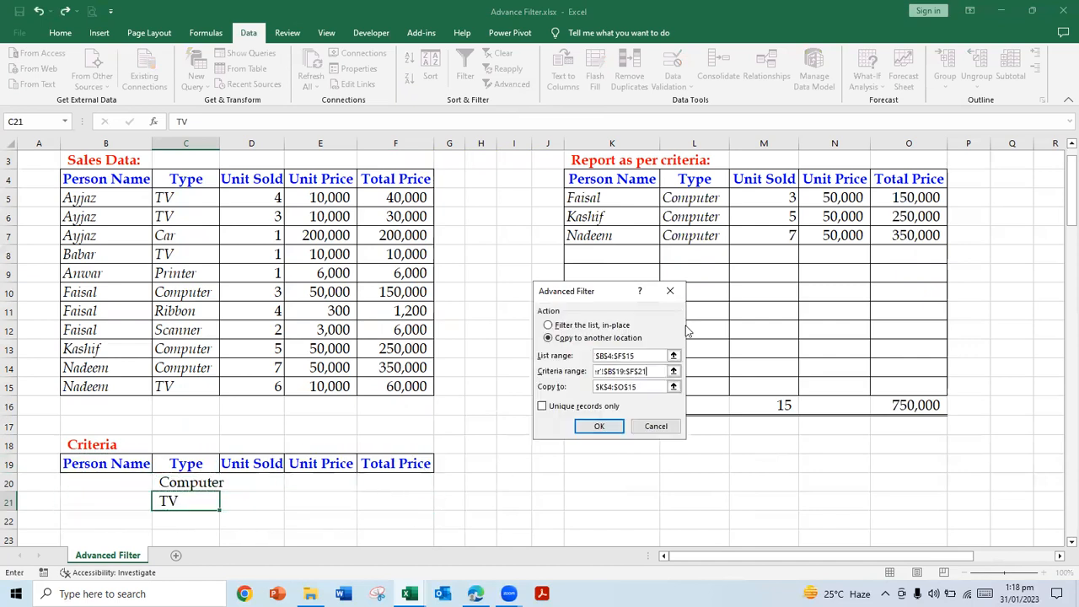
left_click(599, 425)
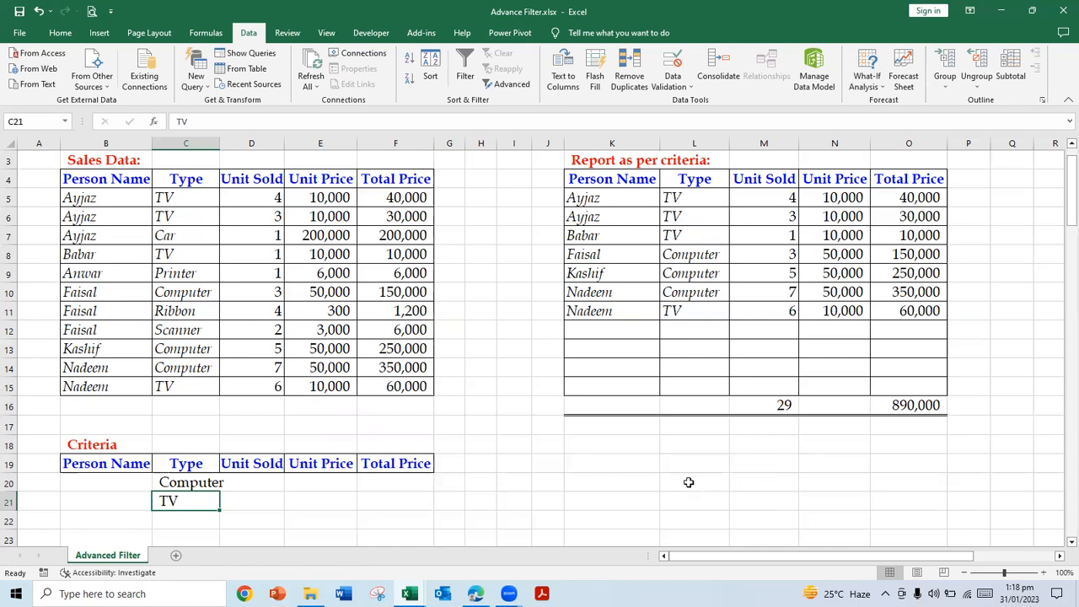
left_click(692, 445)
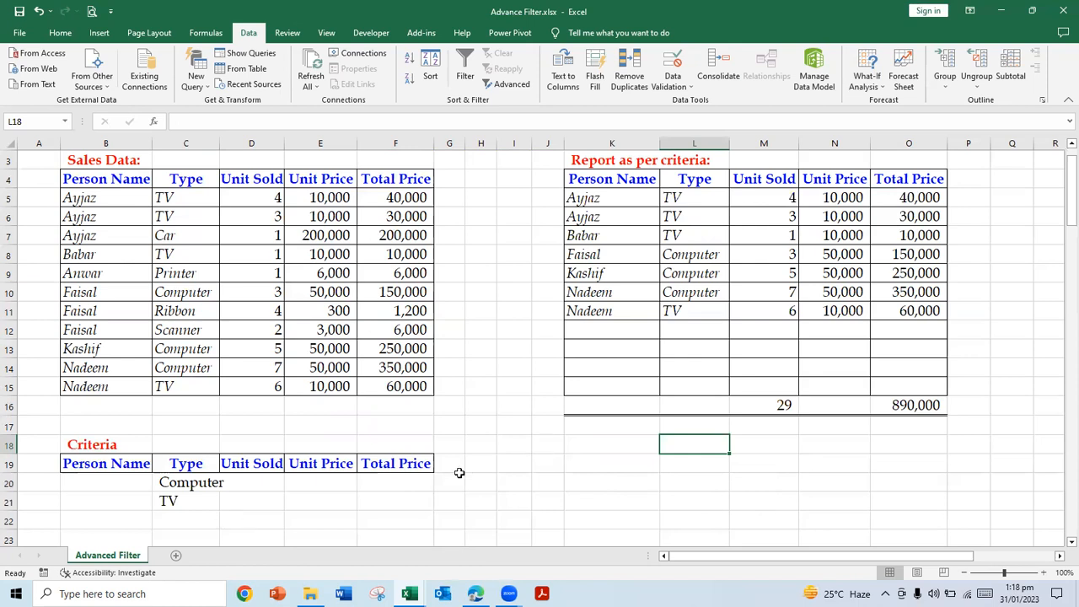
Step: Try to undo the last change and return to the Advance Filter workbook
left_click(170, 504)
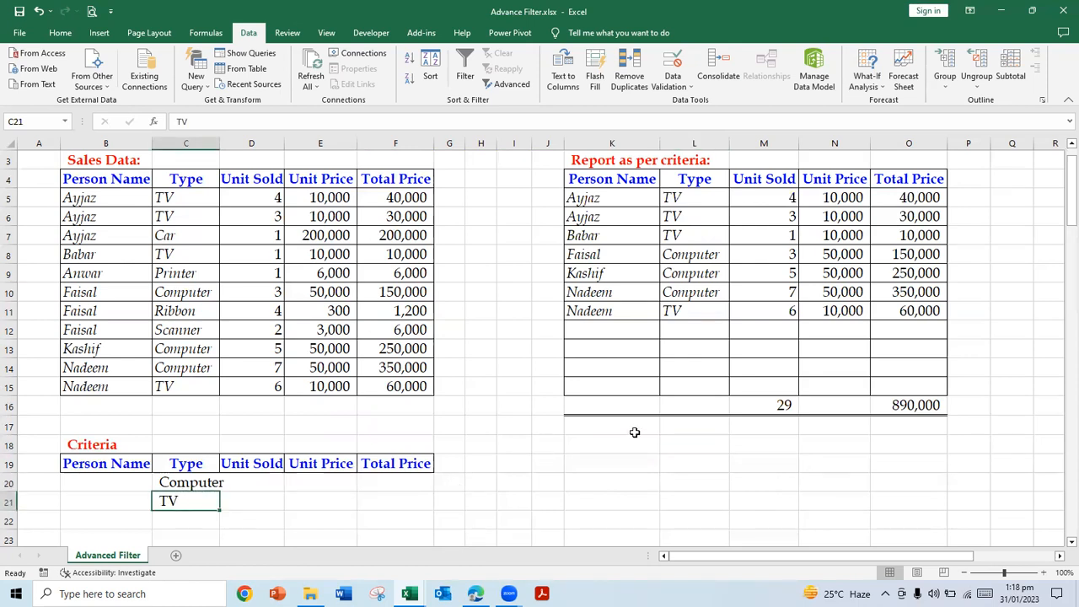
left_click(38, 14)
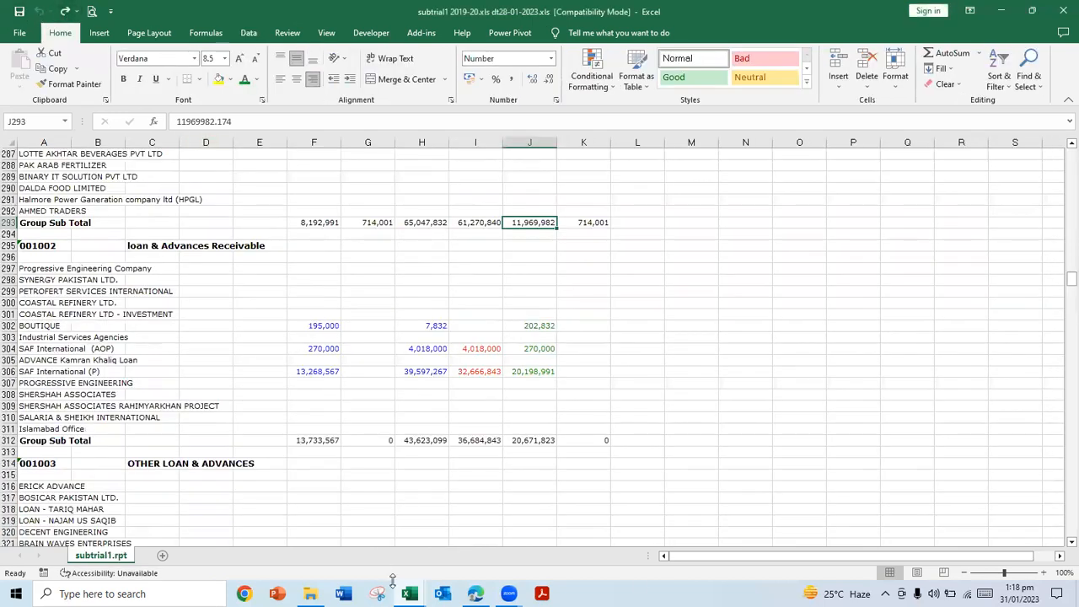
mouse_move(405, 590)
left_click(369, 546)
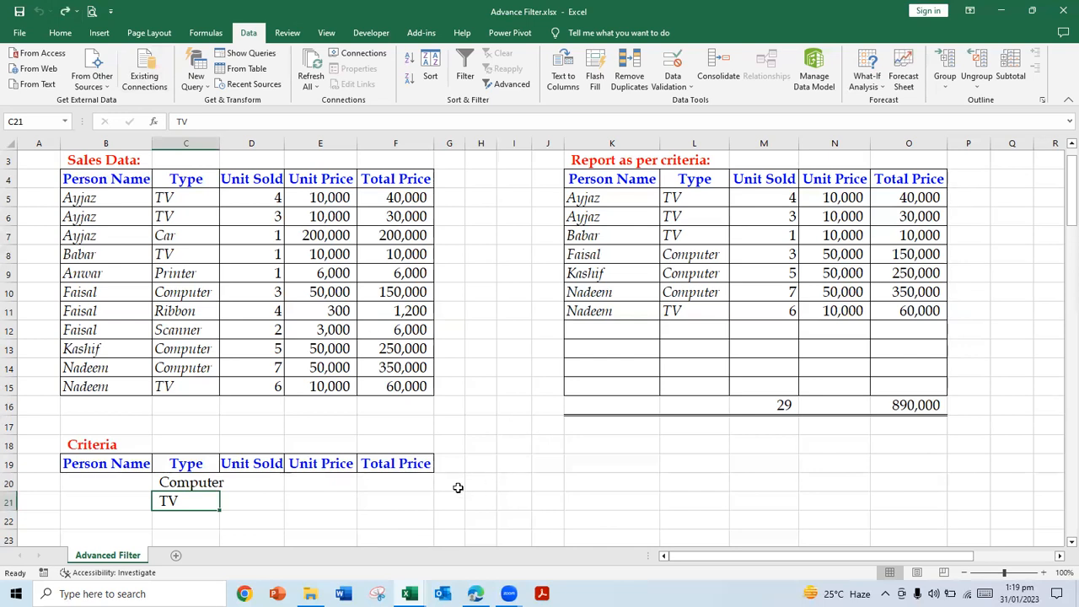
Step: Clear the TV and Computer entries from the Type criteria in C21 and C20
key("Delete")
key("Up")
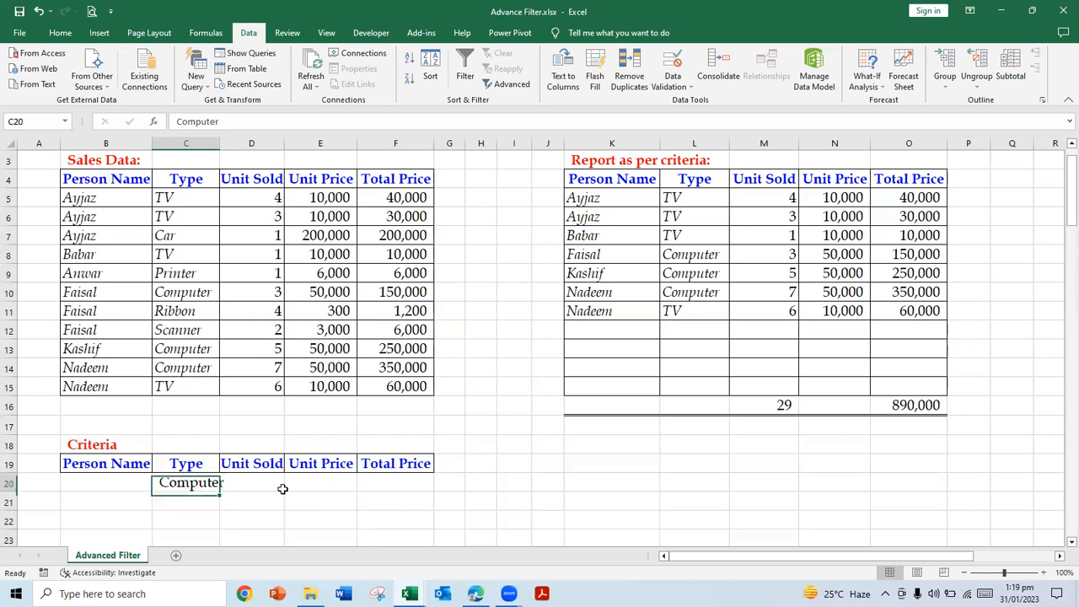
key("Delete")
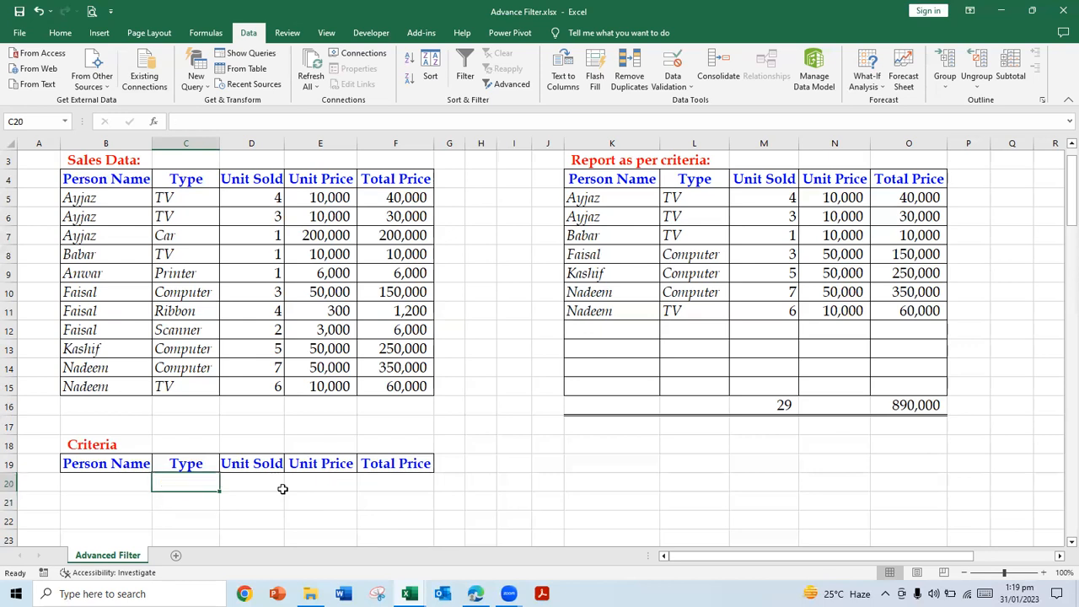
Step: Enter the first salesperson's name as the Person Name criterion in B20
key("Left")
type("Ay")
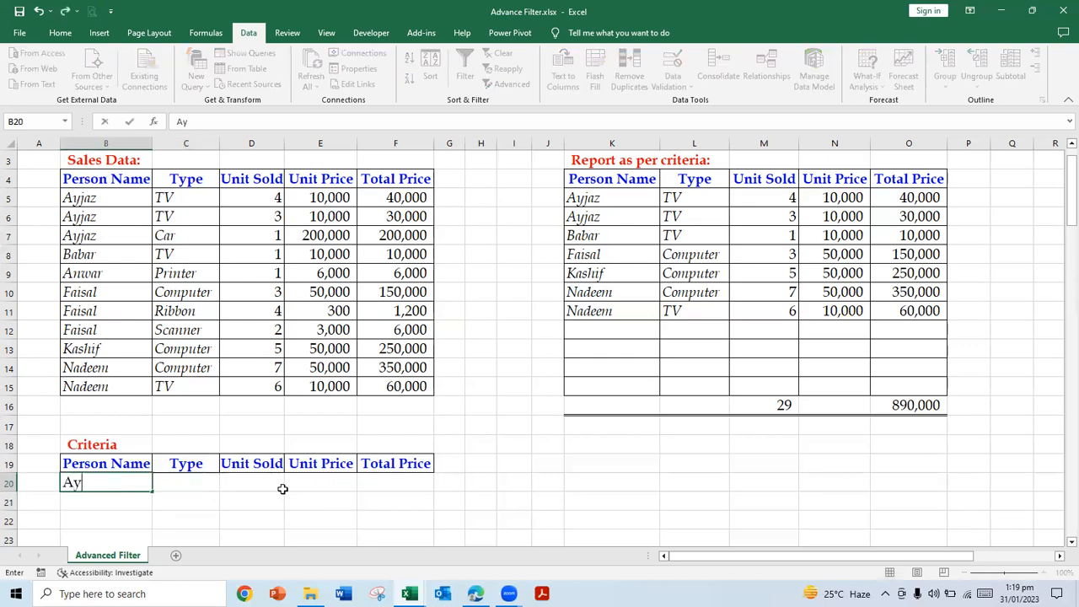
type("jaz")
key("Return")
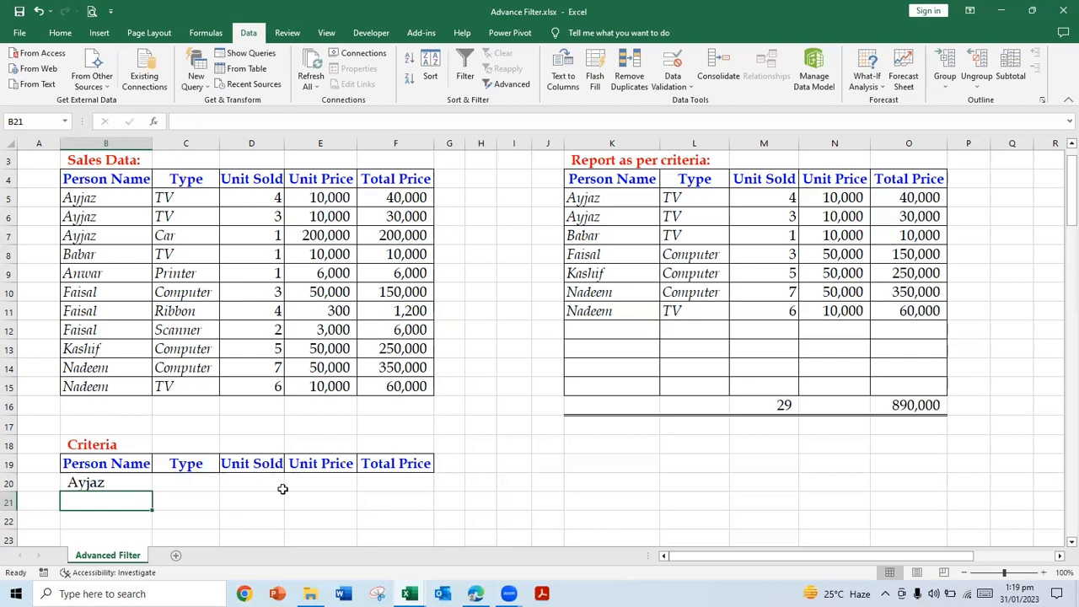
Step: Enter <100000 as the Total Price criterion in F20
key("Up")
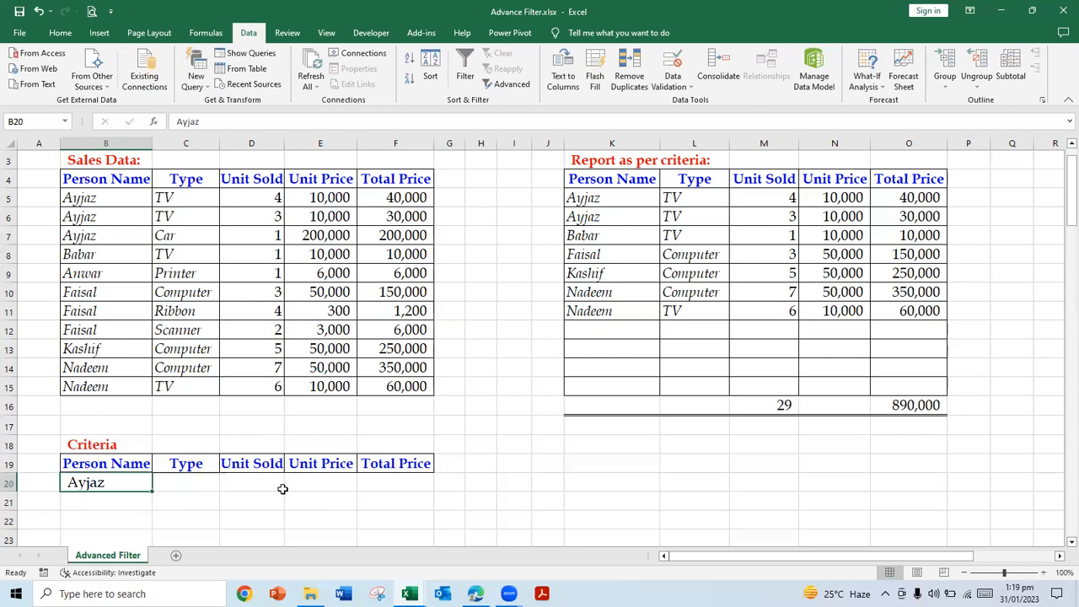
key("Right")
key("Right")
key("Right")
key("Right")
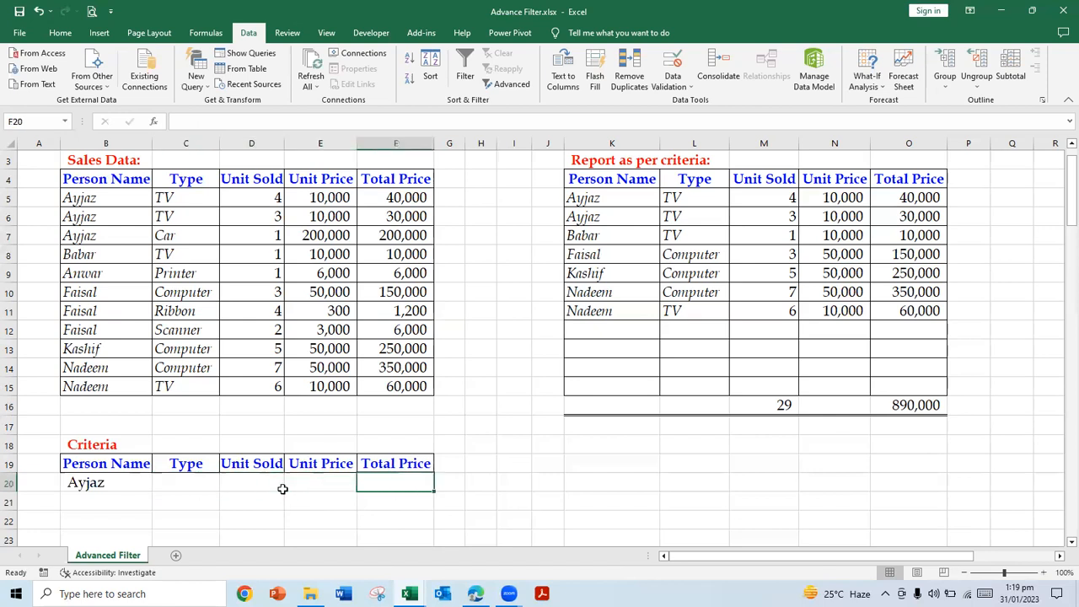
type("<")
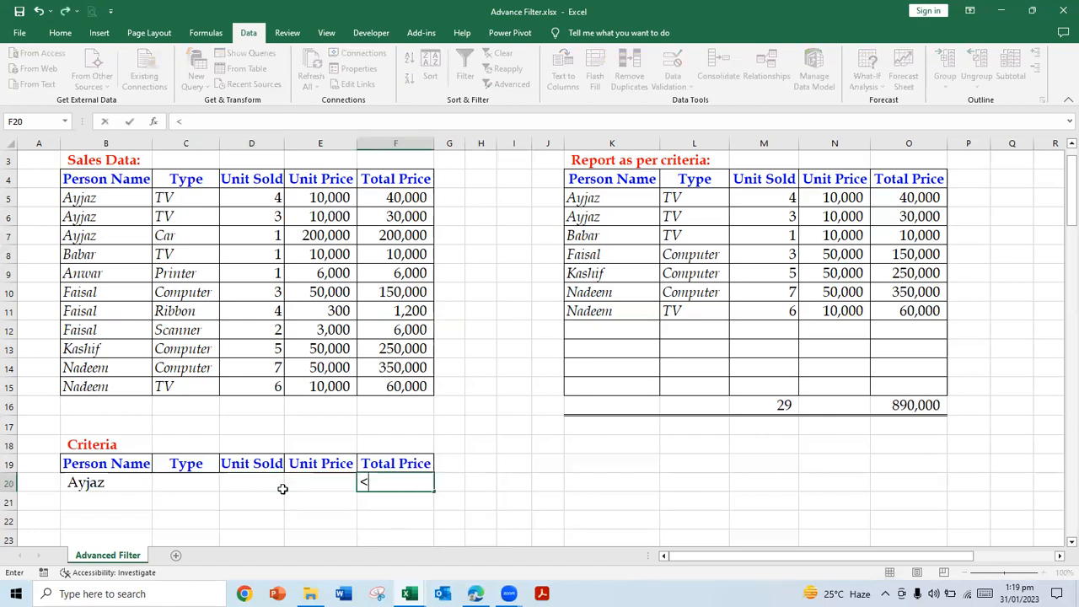
type("100000")
key("Return")
key("Up")
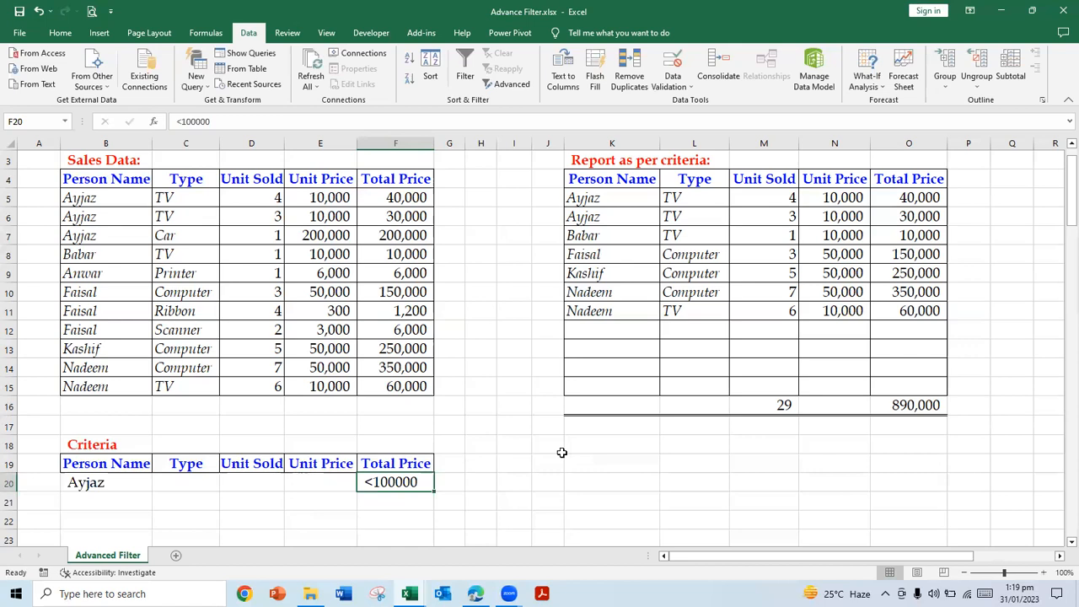
Step: Replace the comparison sign of the Total Price criterion in F20 so it reads >100000
left_click(181, 122)
key("BackSpace")
type(">")
key("Return")
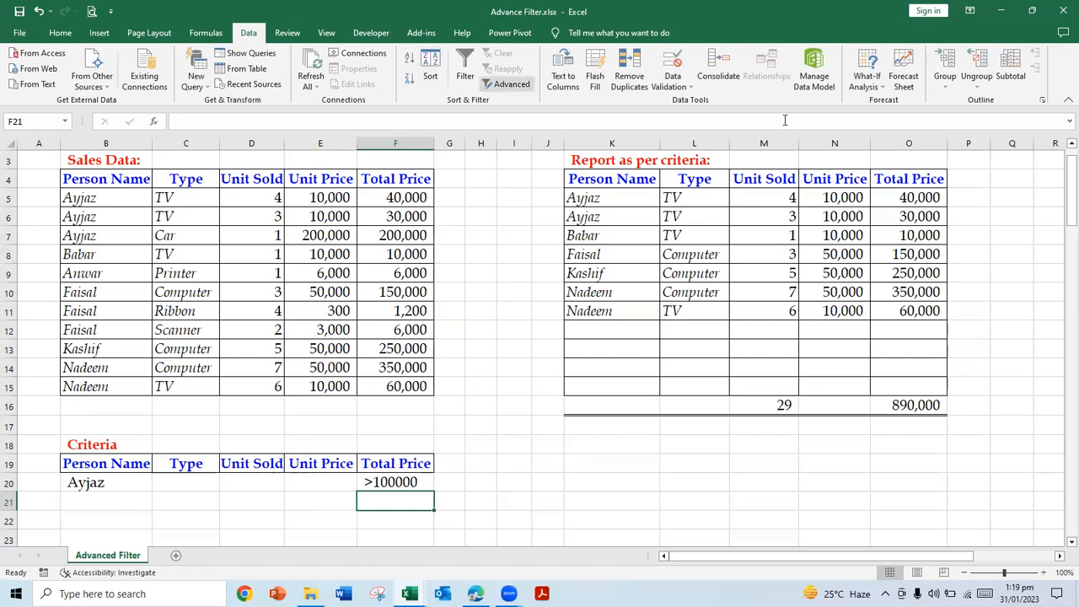
Step: Run the Advanced Filter for the name and >100000 criteria, copying to another location with criteria range B19:F20
left_click(506, 84)
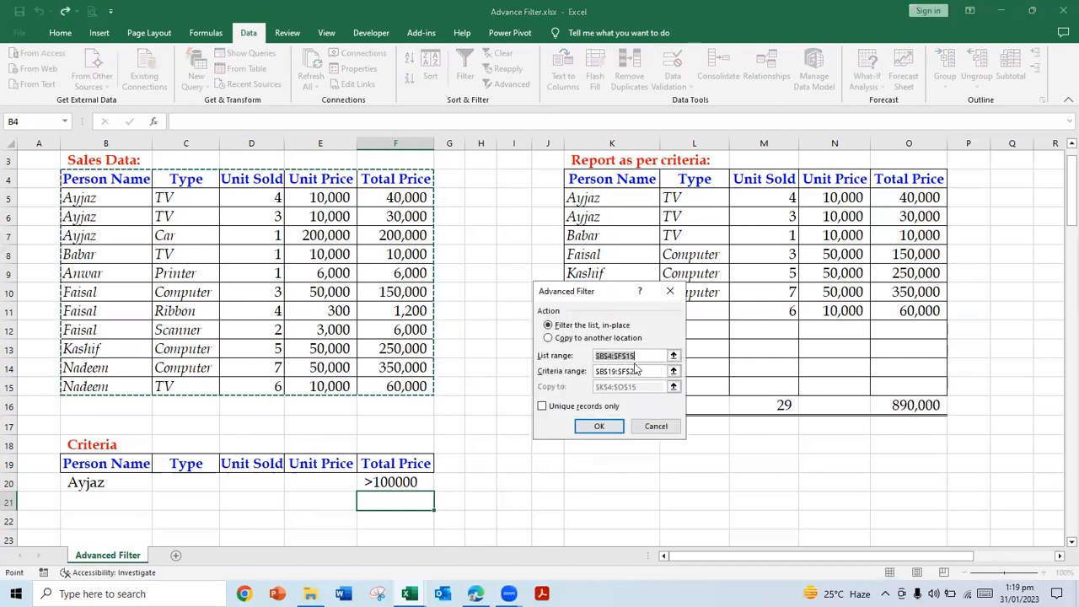
left_click(674, 371)
left_click_drag(93, 463, 422, 485)
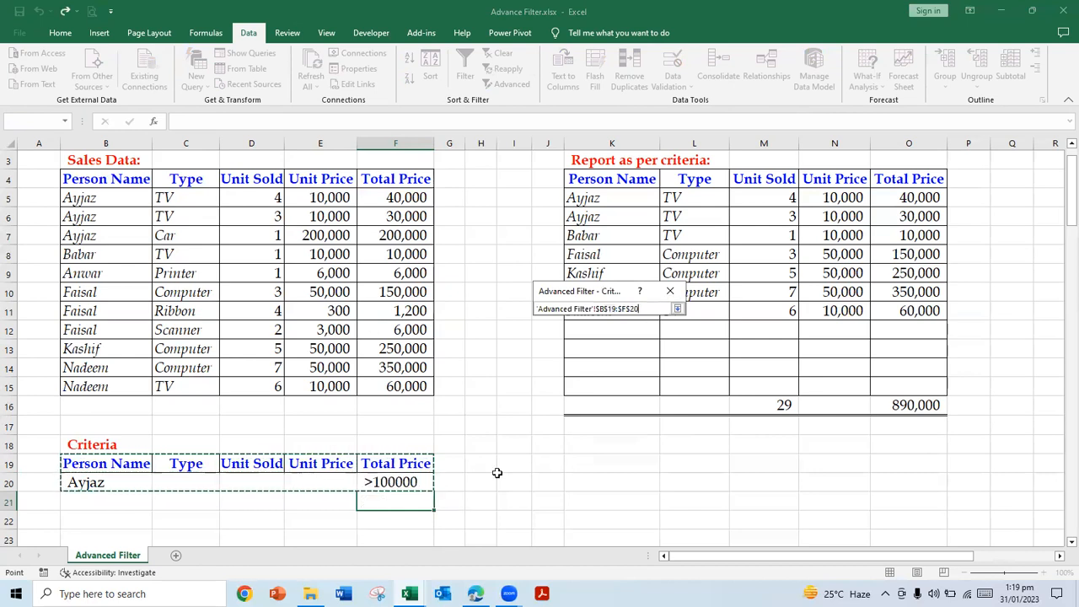
left_click(677, 309)
left_click(559, 338)
left_click(598, 426)
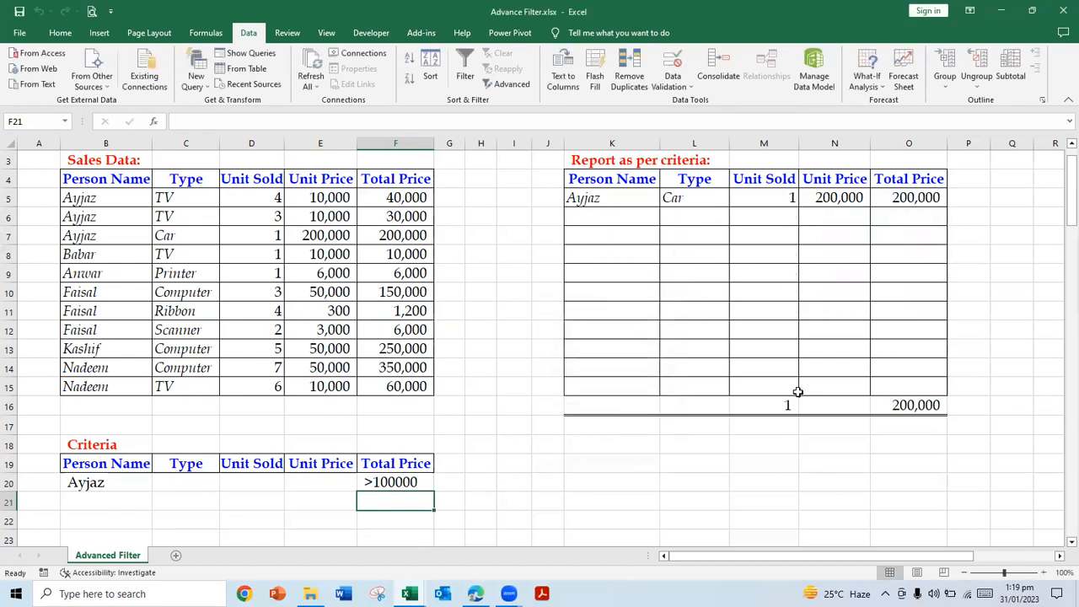
Step: Change the Total Price criterion in F20 to <100000
left_click(1071, 144)
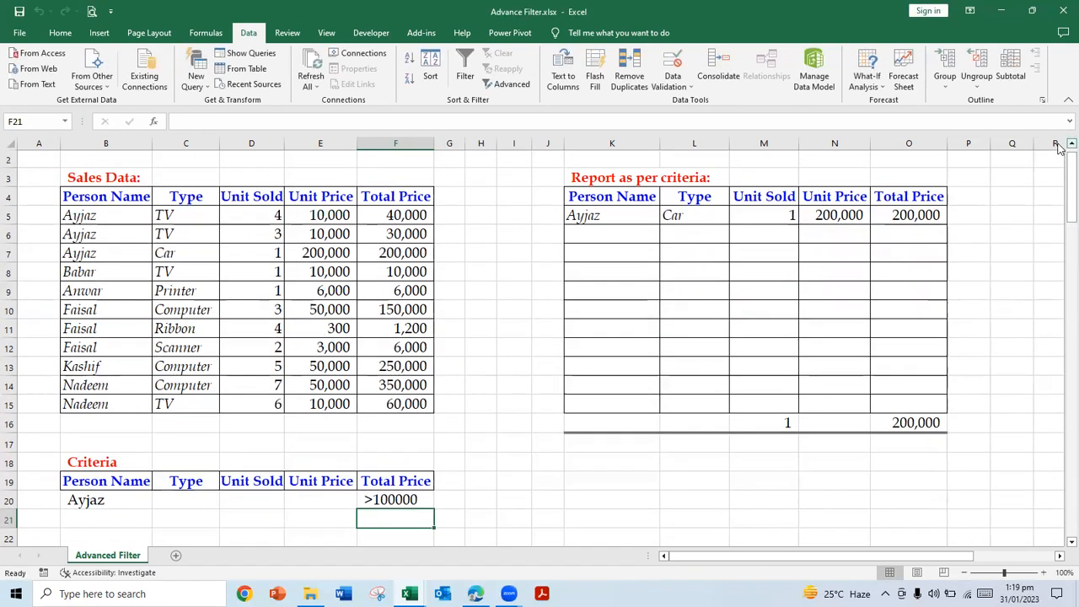
left_click(1070, 144)
left_click(410, 517)
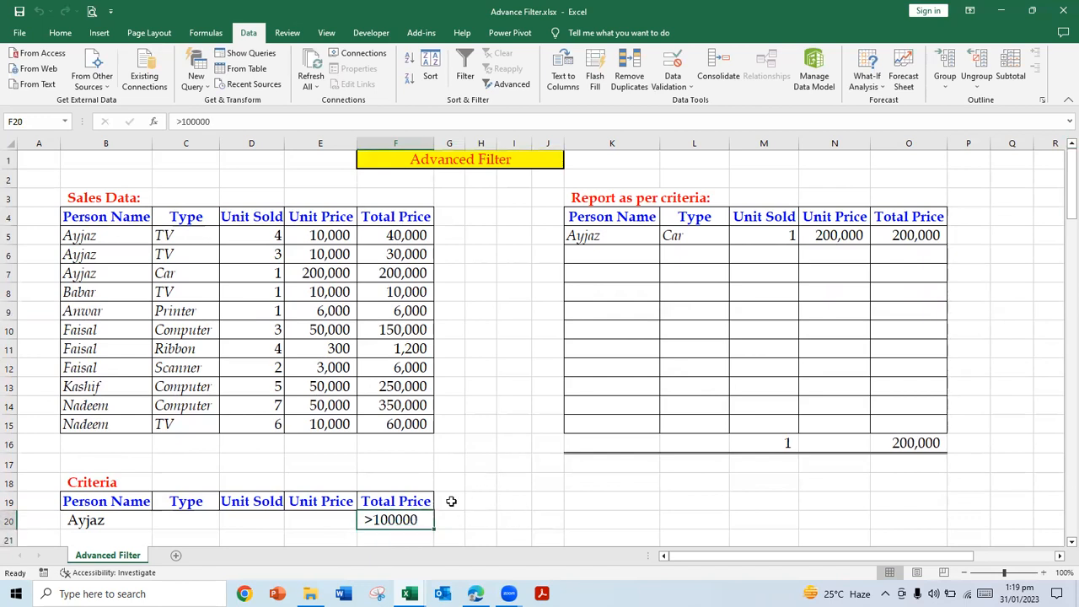
left_click(180, 121)
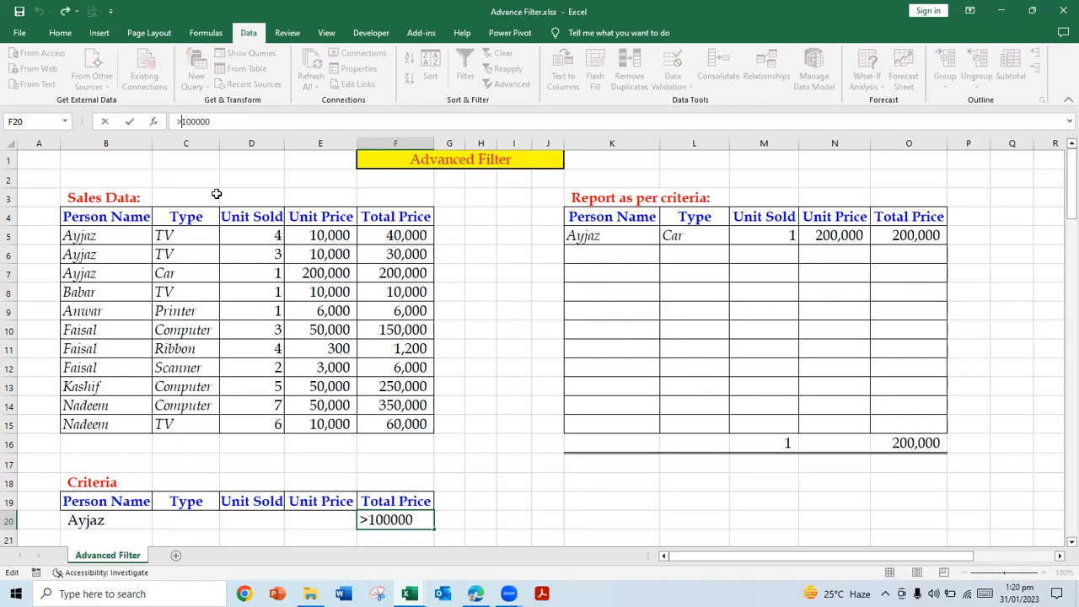
key("BackSpace")
type("<")
key("Return")
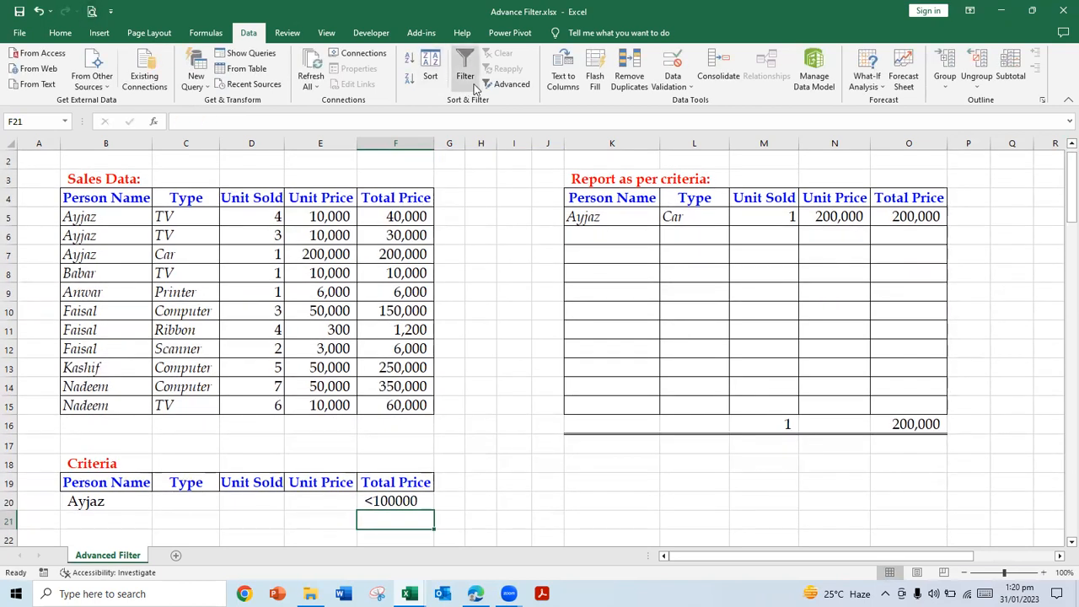
Step: Run the Advanced Filter again for the name and <100000 criteria, copying the records to another location
left_click(507, 83)
left_click(549, 338)
left_click(597, 426)
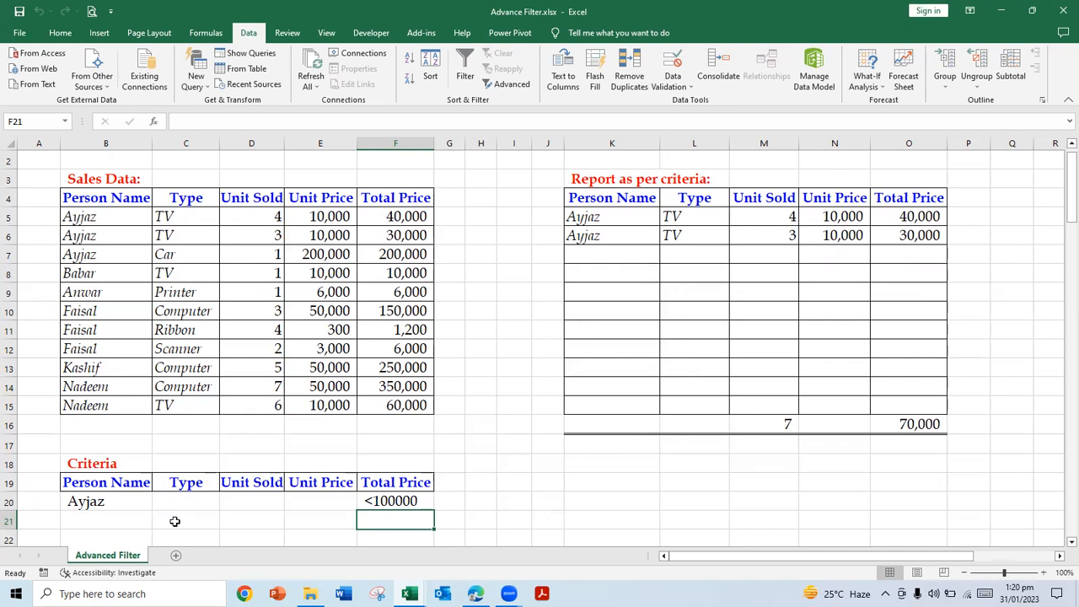
Step: Enter TV as a Type criterion in C21, on the row below the name criterion
left_click(173, 521)
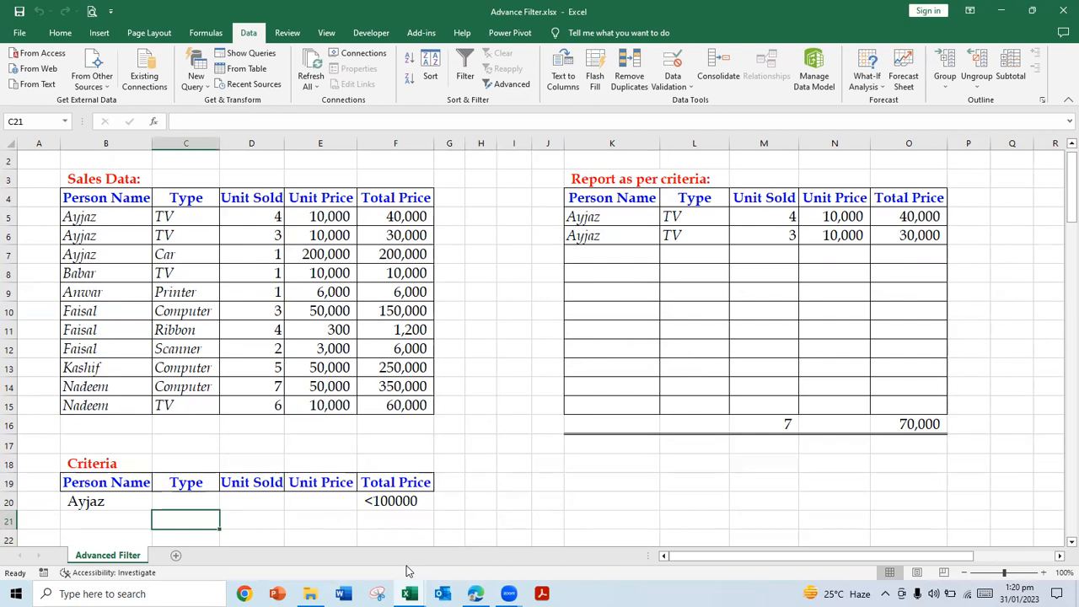
type("TV")
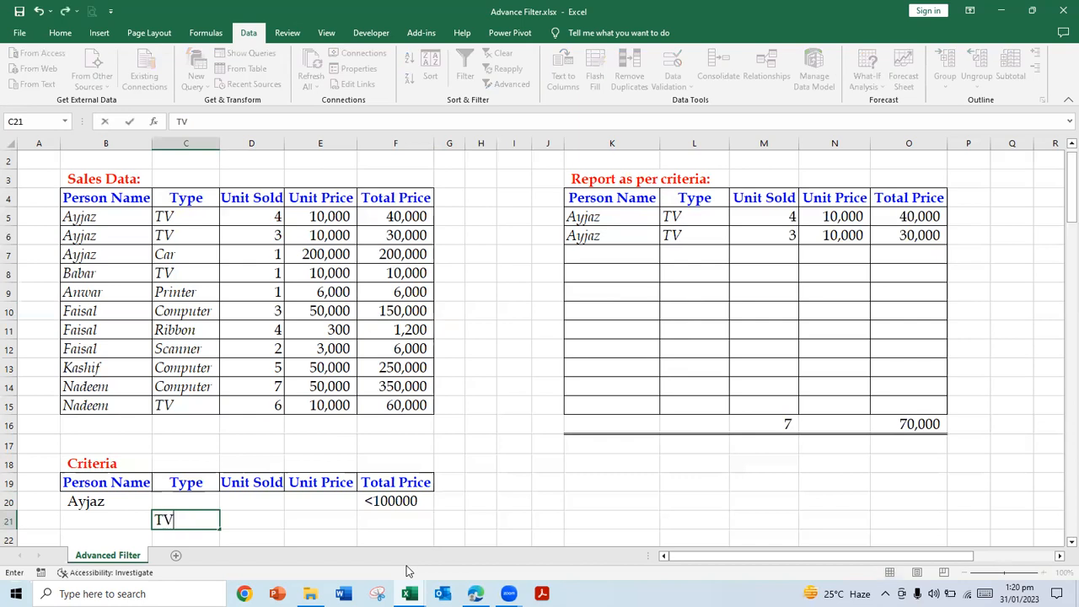
key("Return")
key("Up")
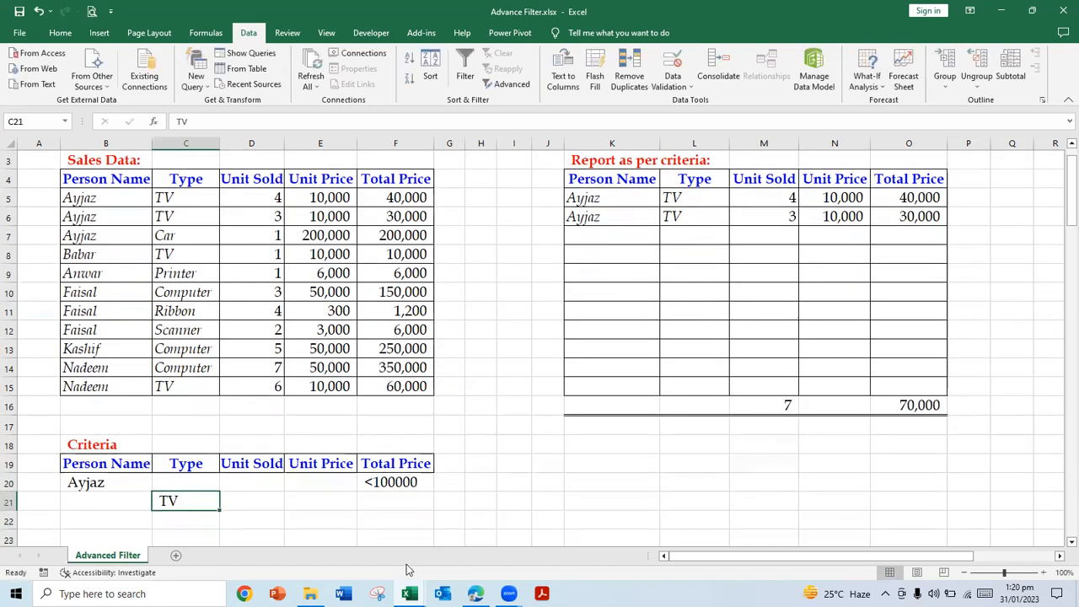
Step: Clear the Type criterion from C21 and the Person Name criterion from B20
left_click(202, 482)
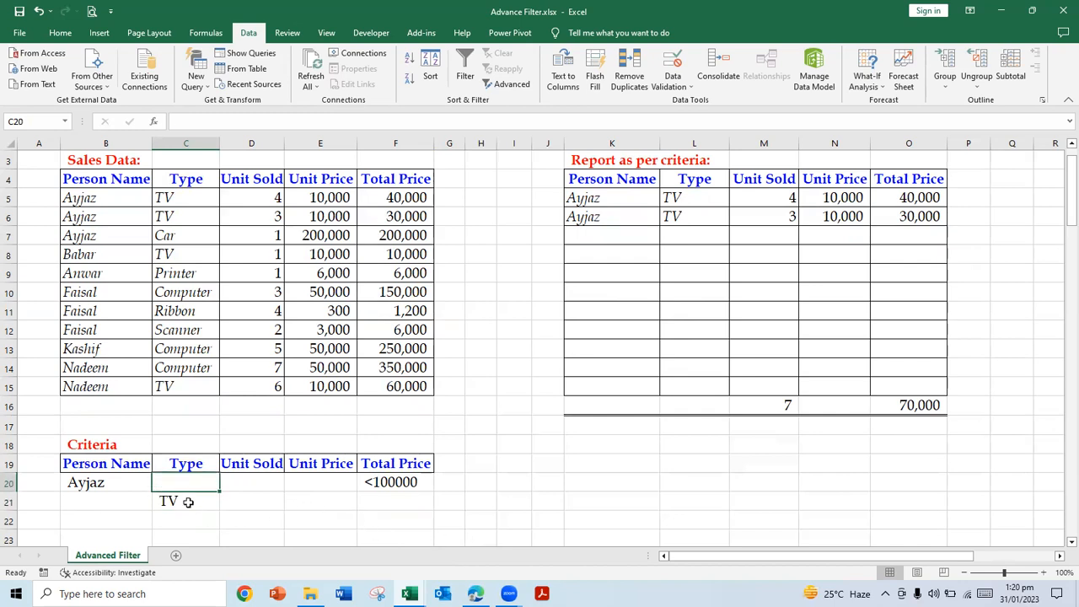
key("Down")
key("Delete")
key("Up")
key("Left")
key("Delete")
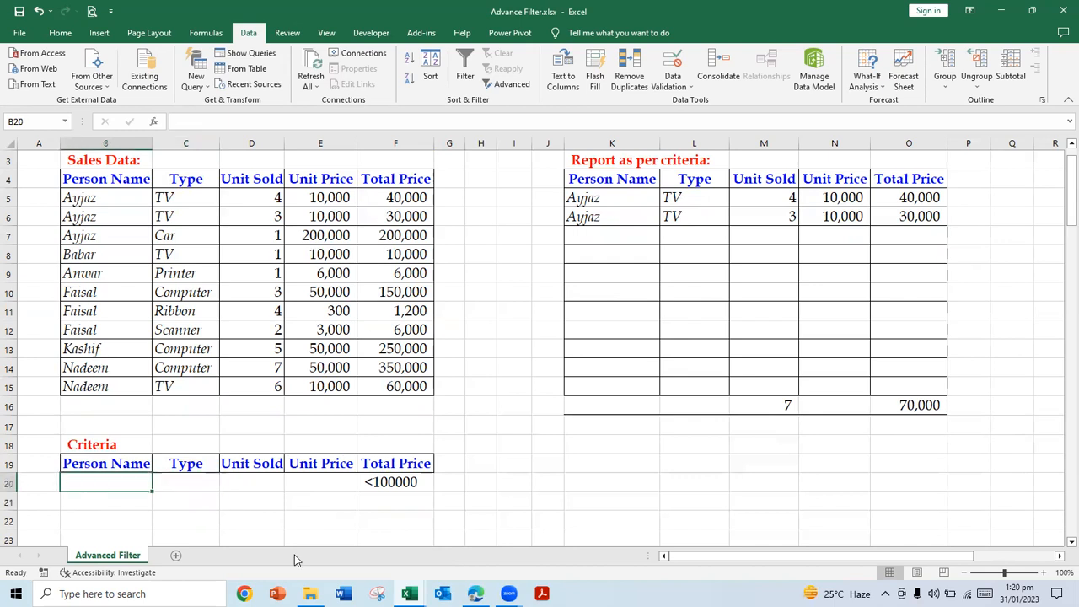
Step: Start an Advanced Filter on the sales data with B19:F20 as the criteria range
key("Right")
key("Right")
key("Right")
key("Right")
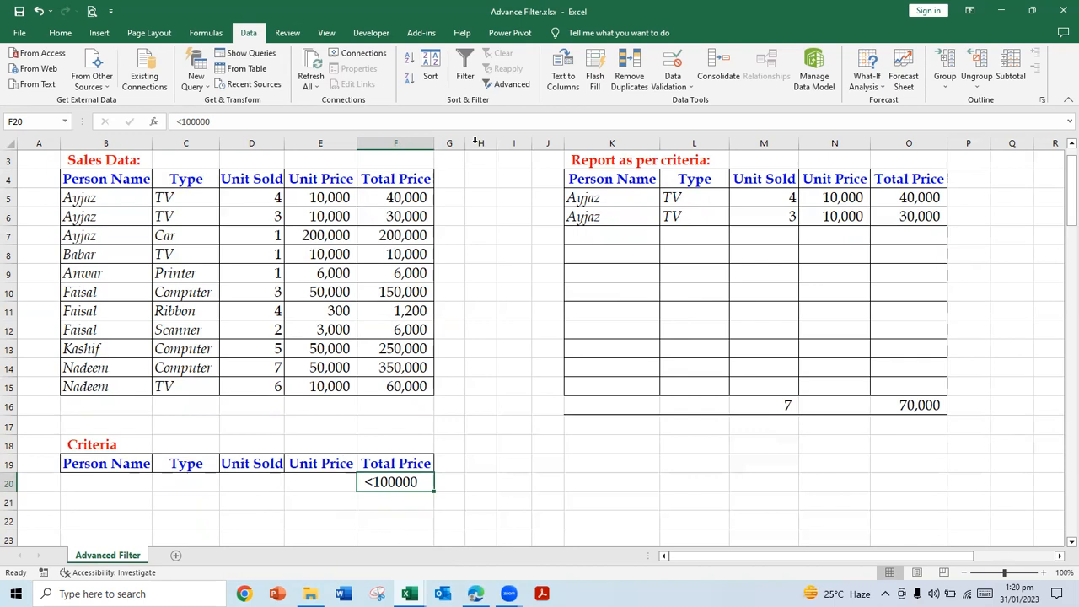
left_click(488, 84)
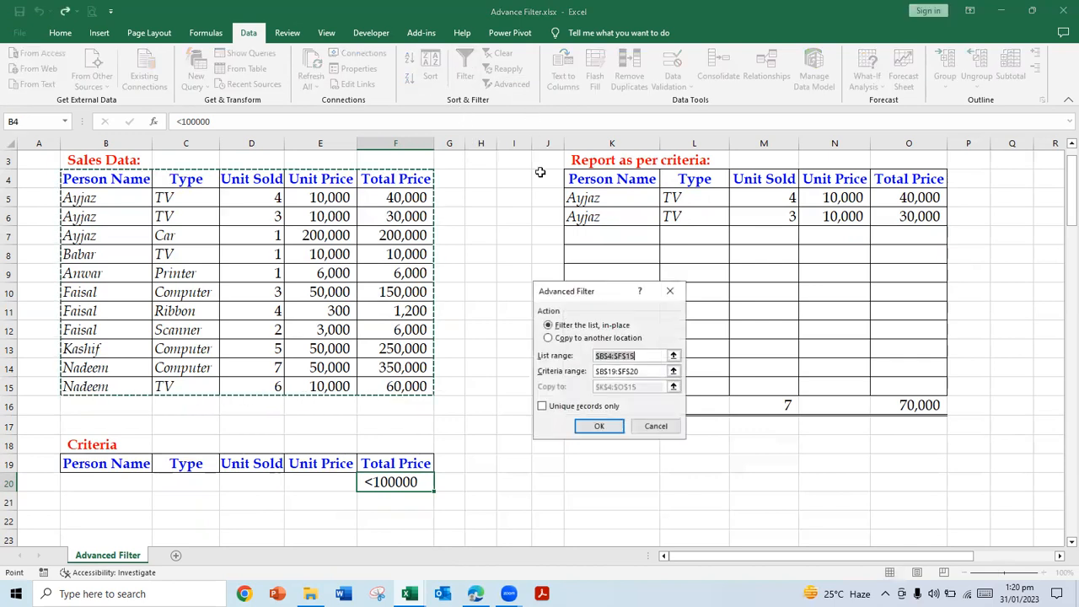
left_click(672, 371)
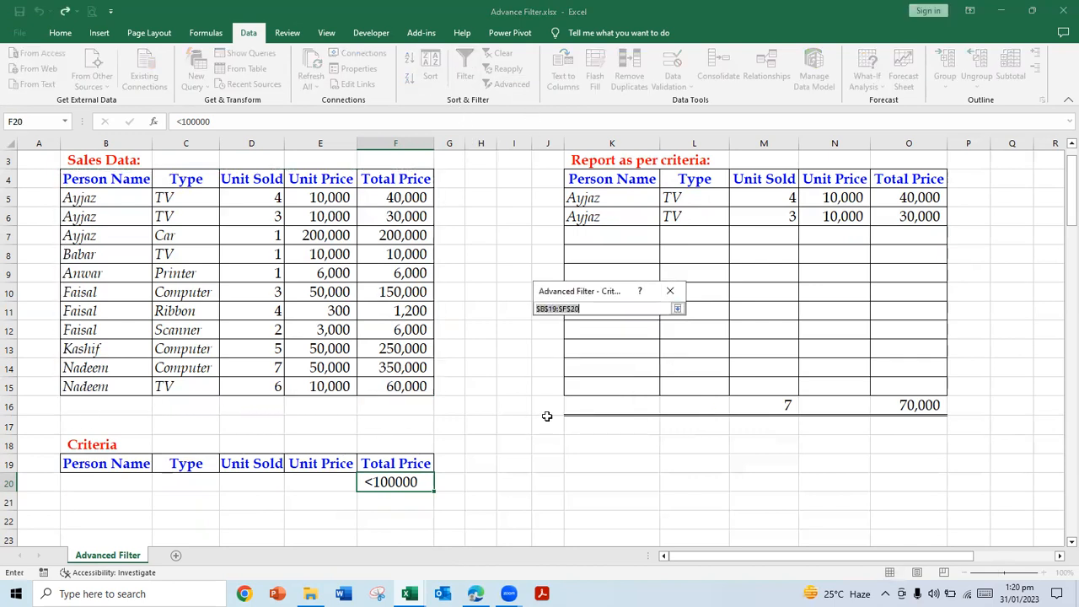
left_click(677, 308)
left_click(646, 371)
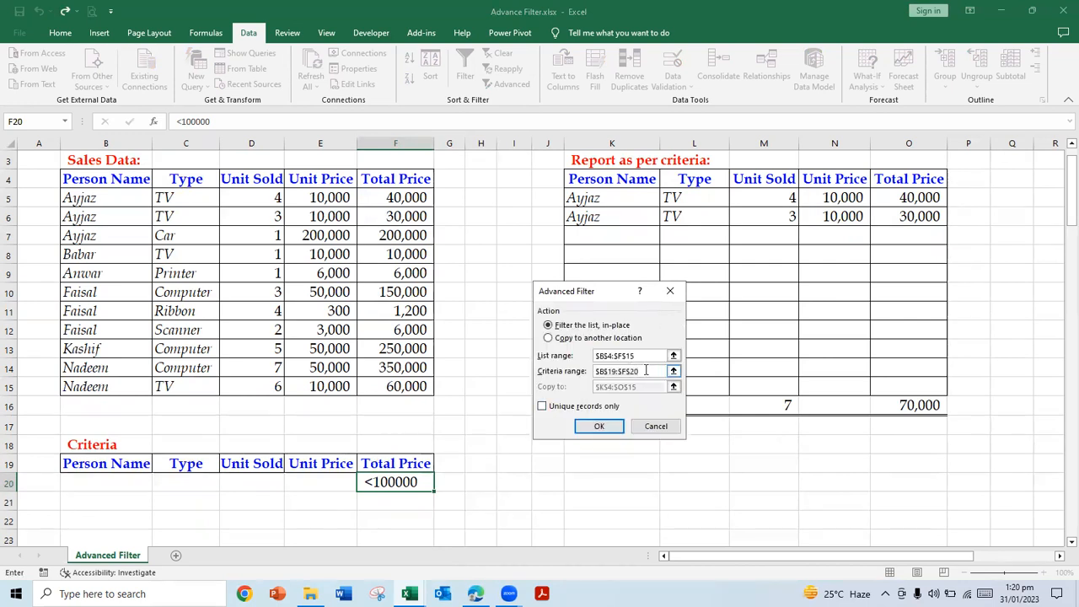
left_click(673, 371)
left_click_drag(74, 463, 366, 480)
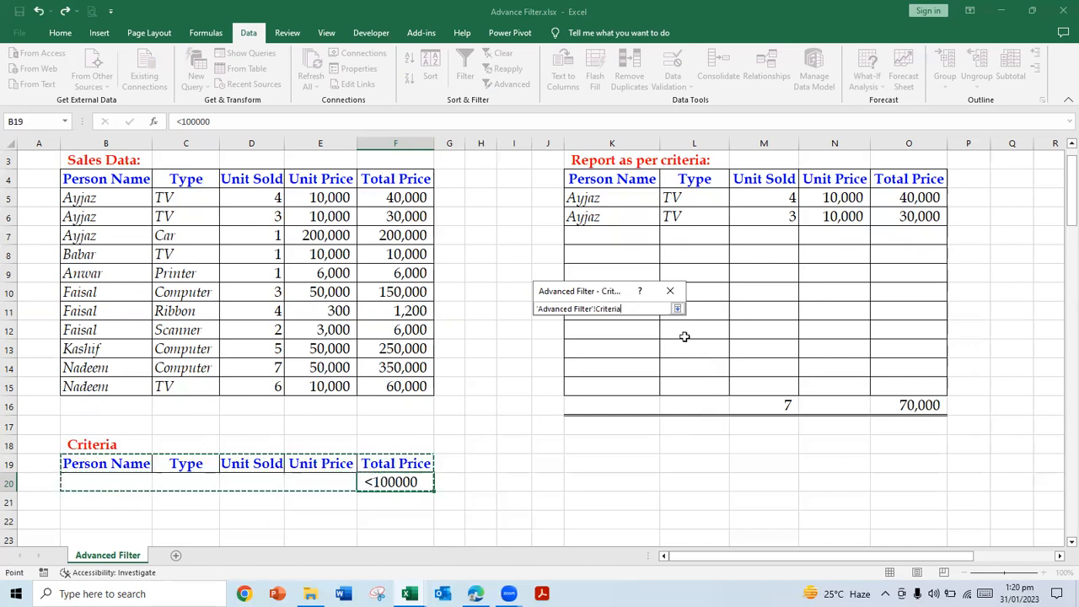
left_click(677, 310)
Step: Run the filter with the matching records copied to another location, K4:O15
left_click(584, 338)
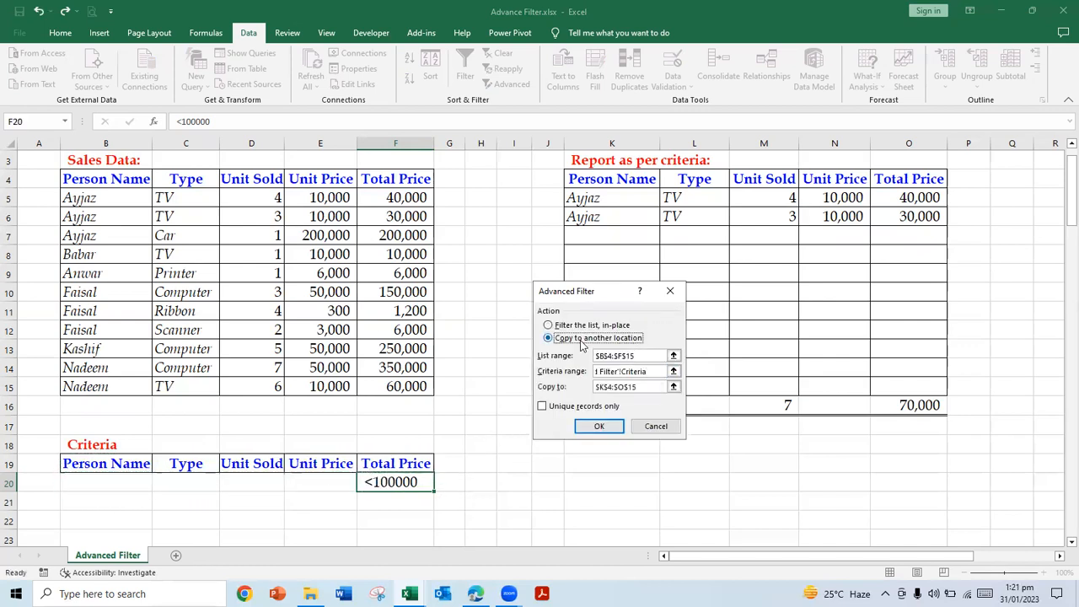
left_click(654, 374)
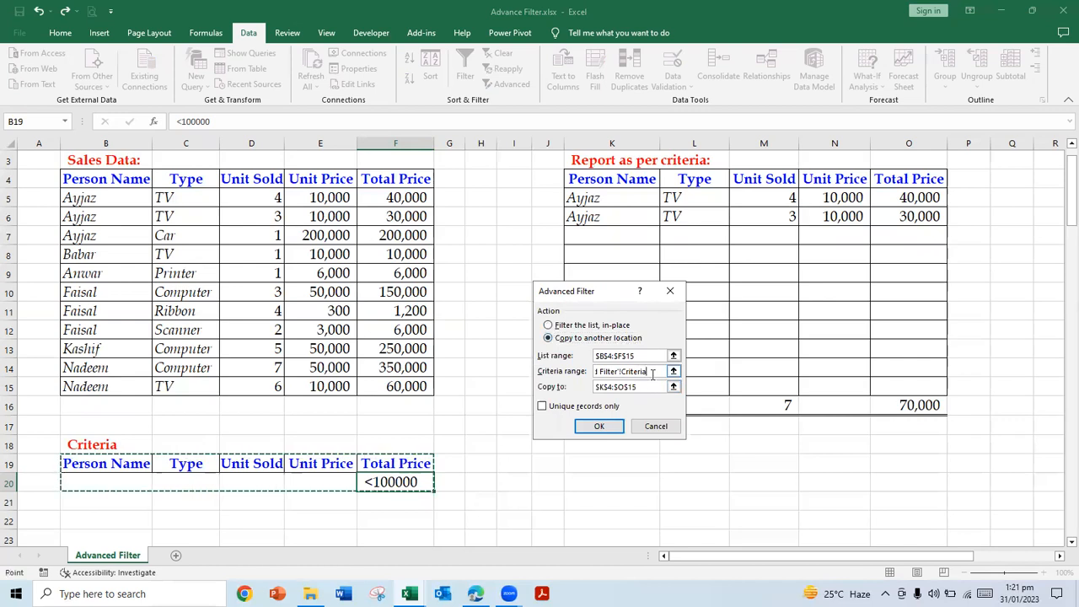
left_click(647, 387)
left_click(640, 356)
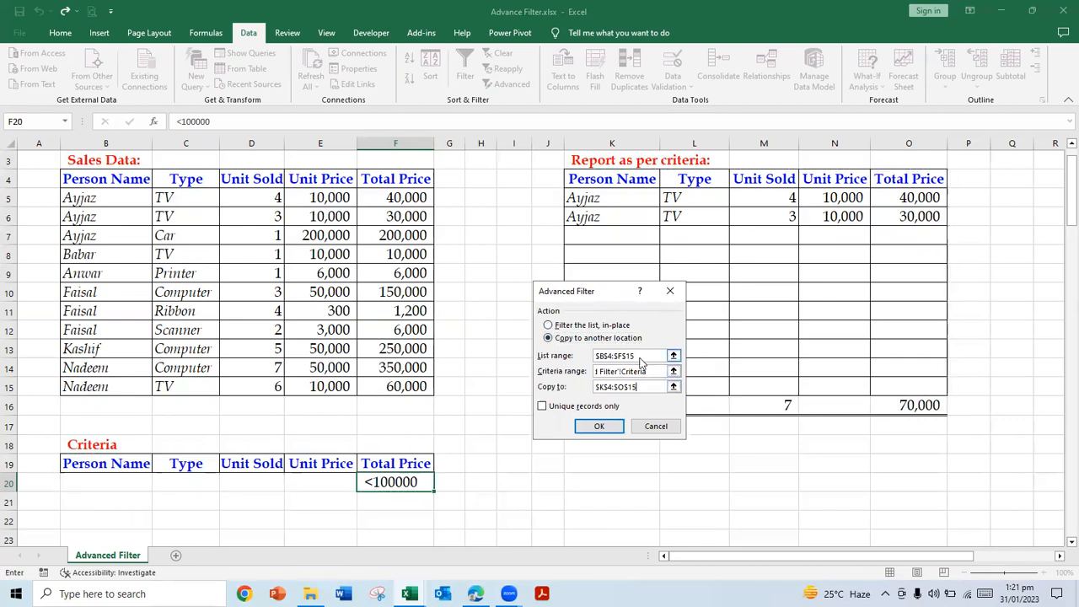
left_click(600, 425)
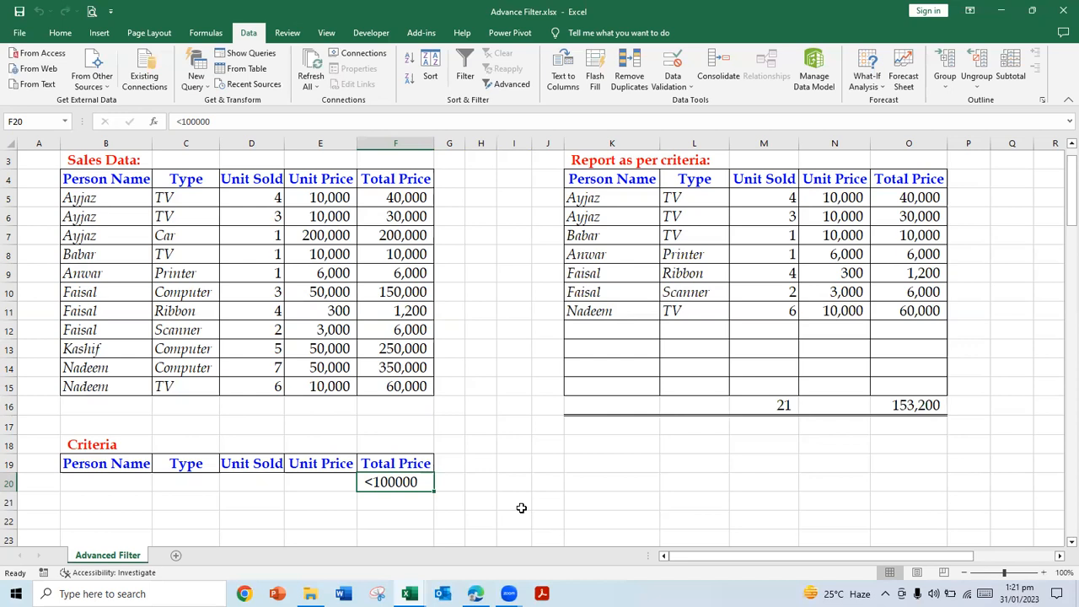
Step: Change the Total Price criterion in F20 to >200000
left_click(180, 121)
key("BackSpace")
type(">")
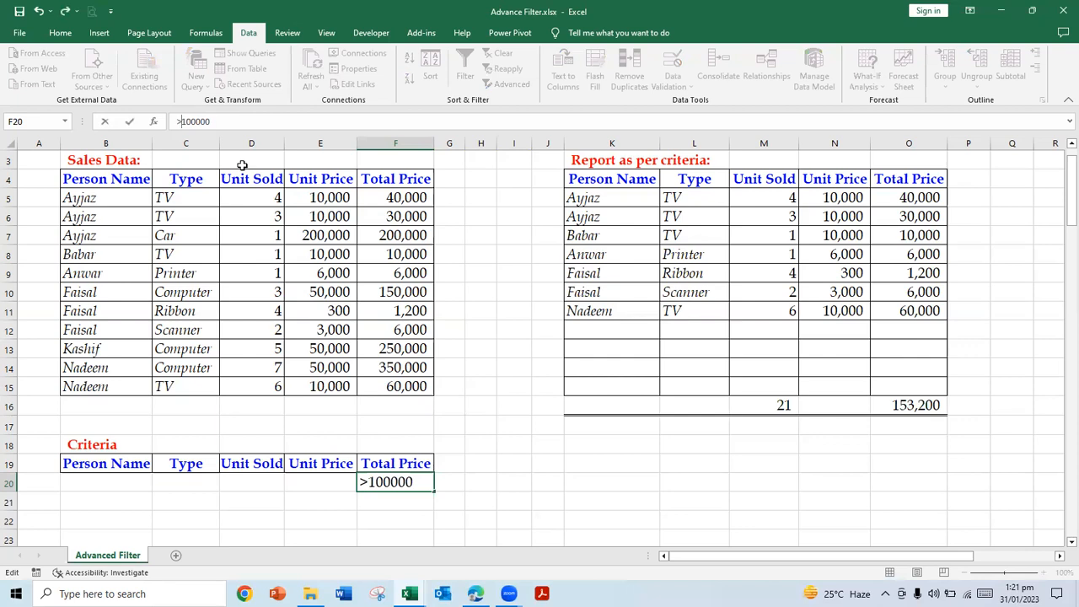
type("20")
key("Delete")
key("Delete")
key("Return")
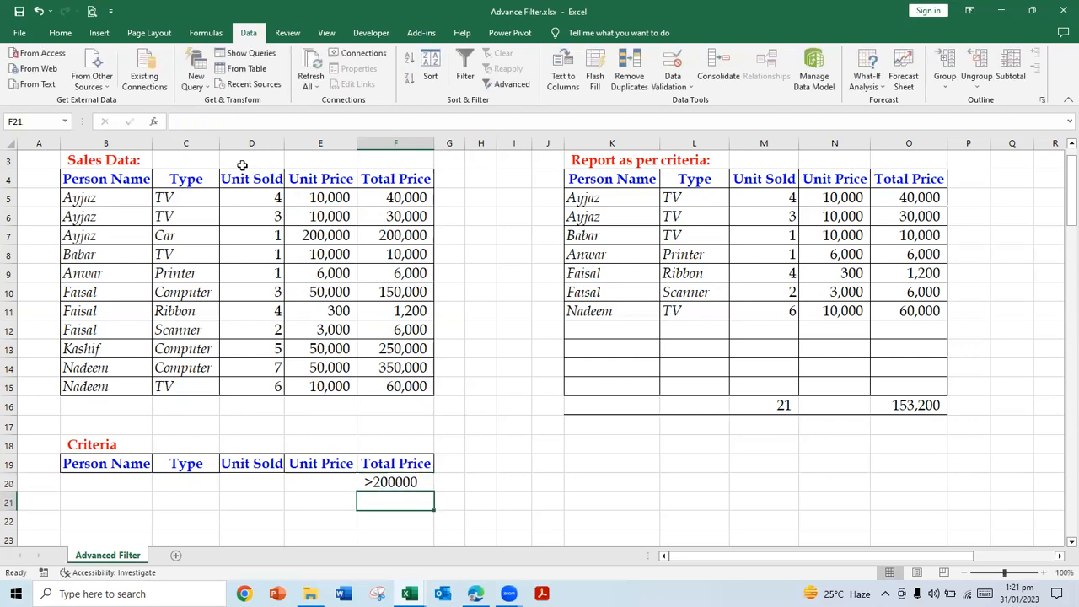
Step: Add <=10000 as an alternative Total Price criterion in F21
type("<=10000")
key("Return")
key("Up")
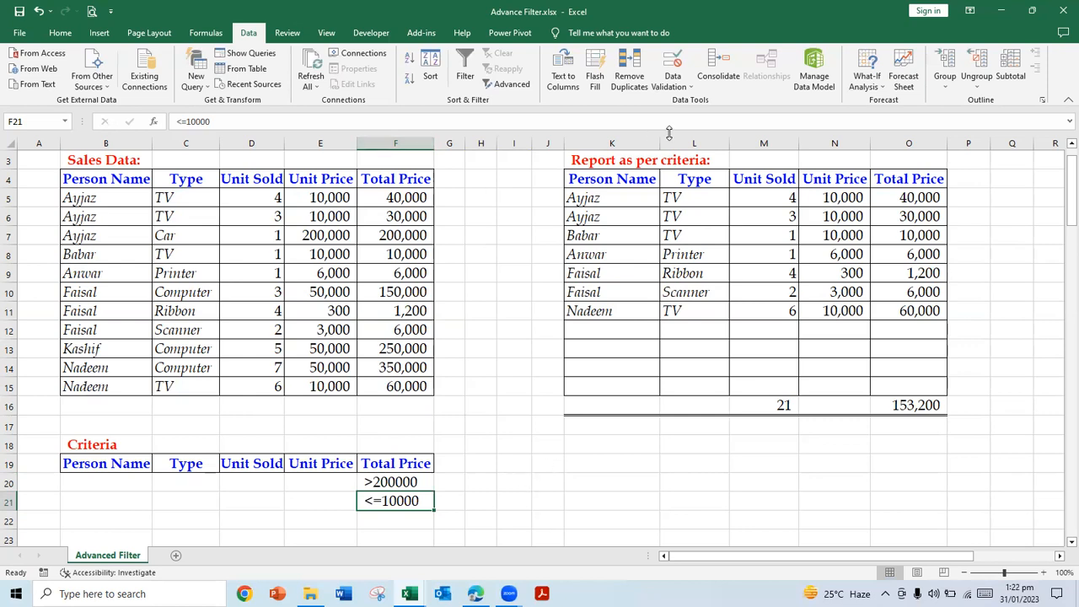
Step: Run the Advanced Filter with criteria range B19:F21, copying the matching records to another location, K4:O15
left_click(512, 85)
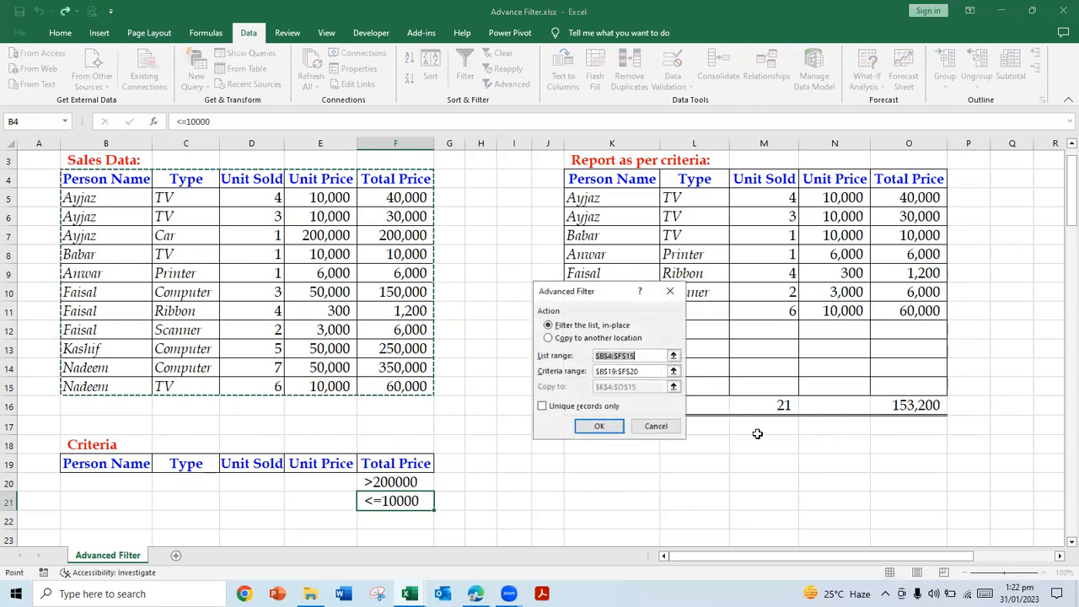
left_click(677, 369)
left_click_drag(82, 458, 400, 493)
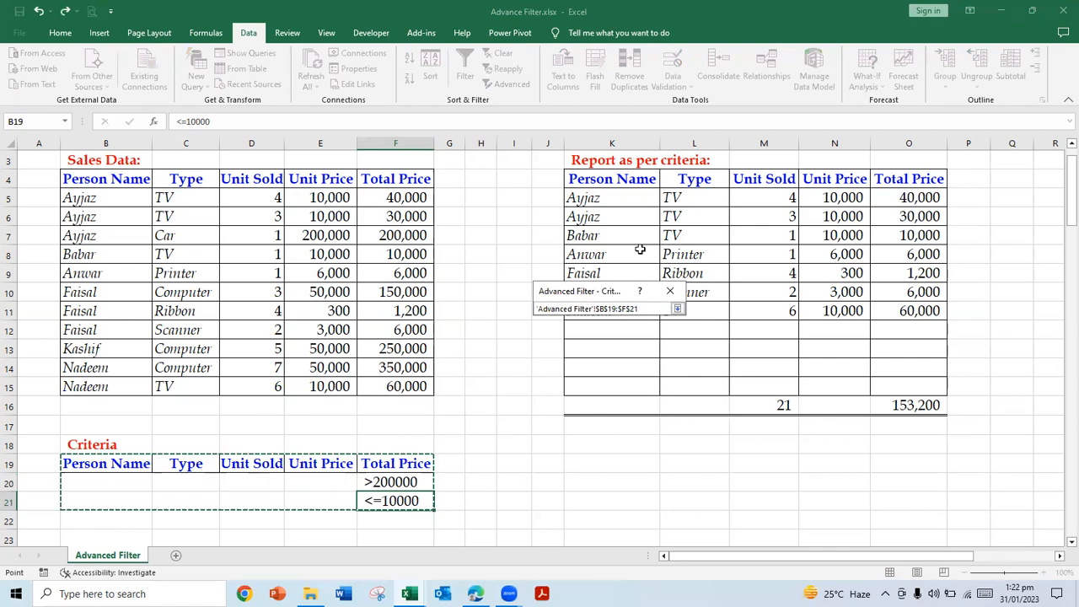
left_click(679, 309)
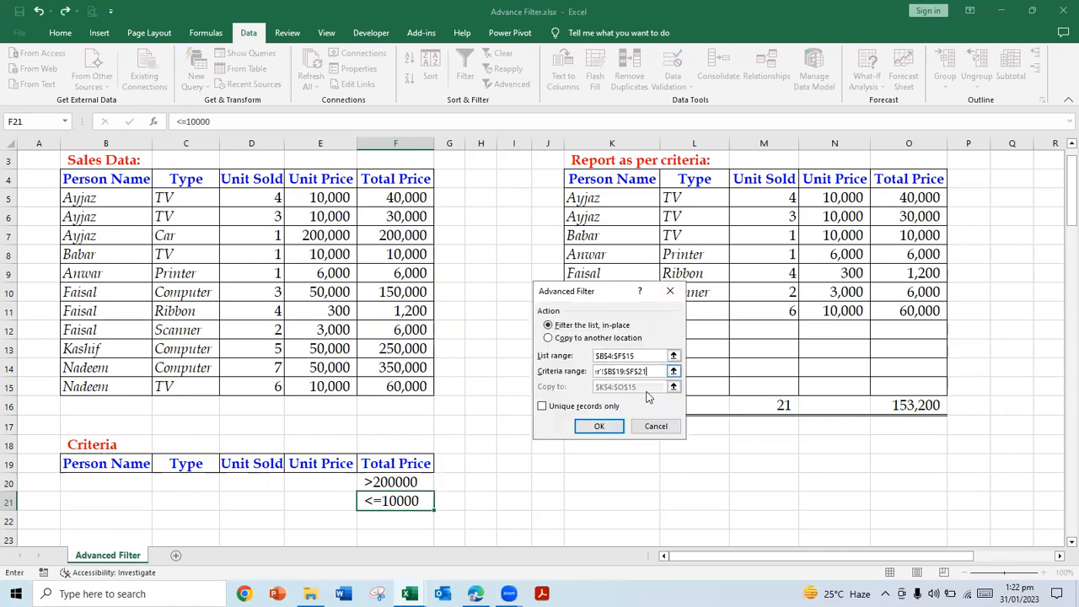
left_click(562, 338)
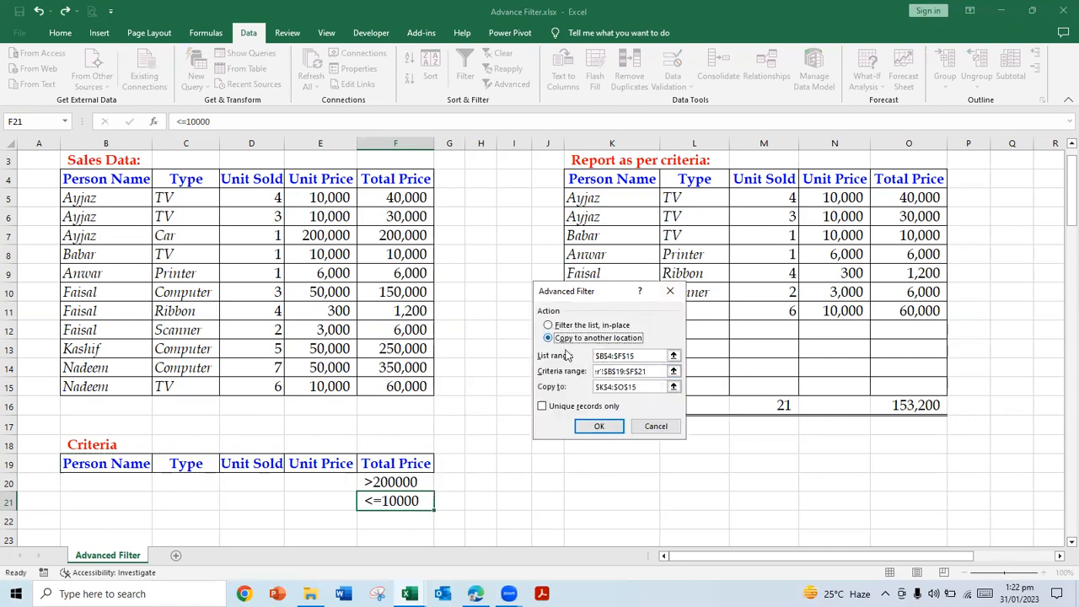
left_click(599, 428)
left_click(644, 482)
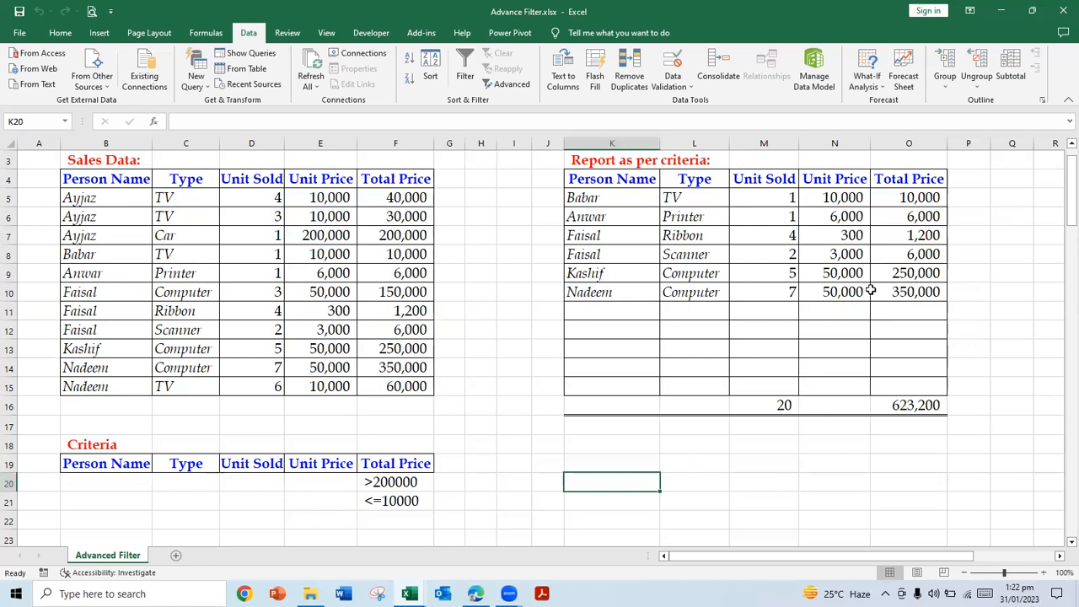
left_click(84, 238)
left_click(413, 240)
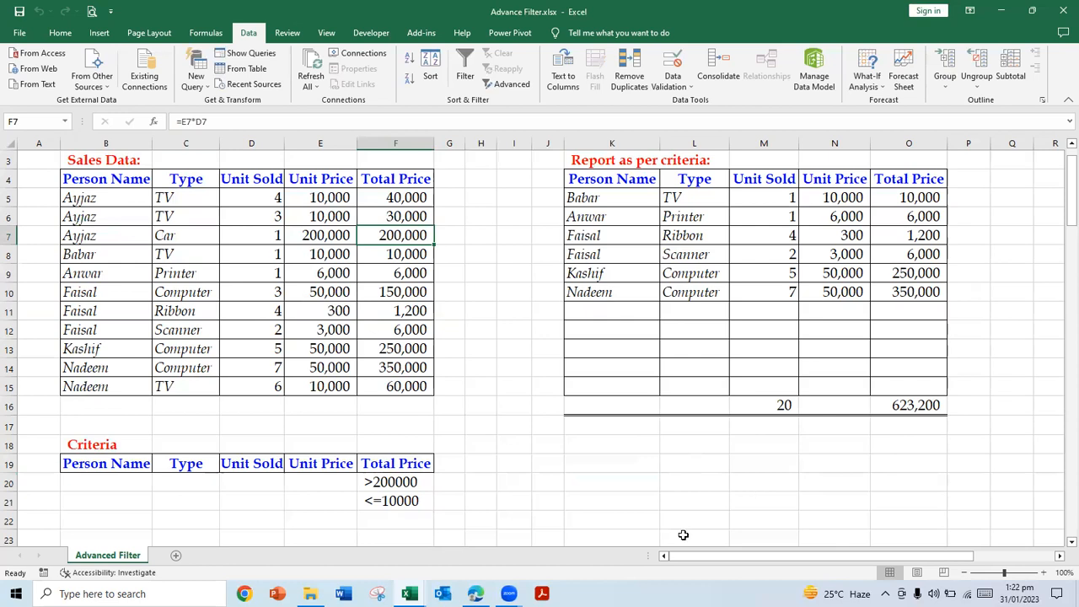
Step: Change the Total Price criterion in F20 to >50000
left_click_drag(375, 482, 388, 500)
key("Up")
key("Down")
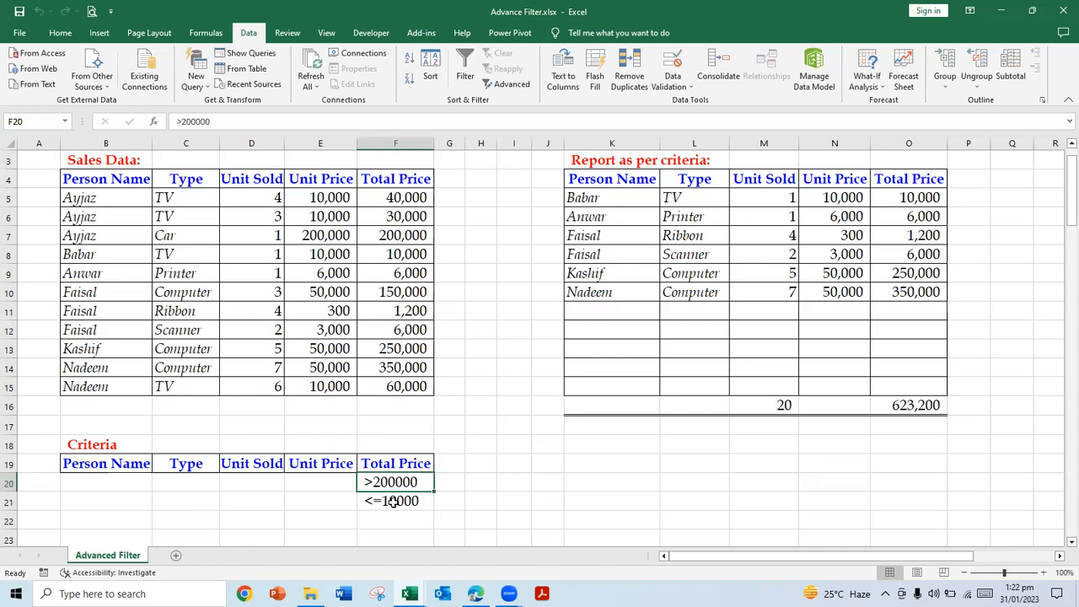
left_click(189, 121)
key("BackSpace")
key("BackSpace")
type("50000")
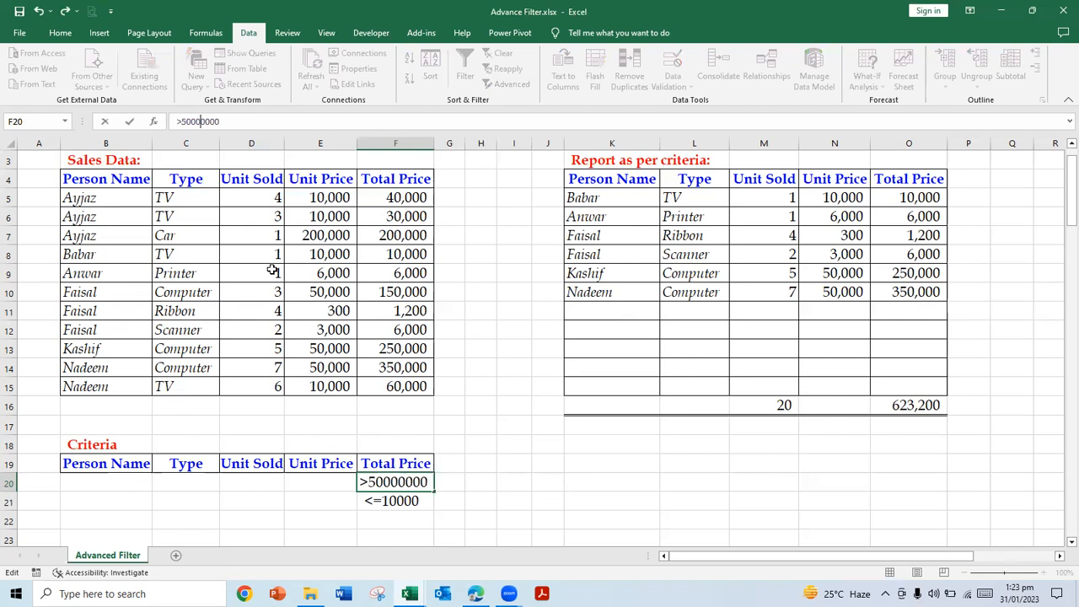
key("Delete")
key("Delete")
key("Delete")
key("Delete")
key("Return")
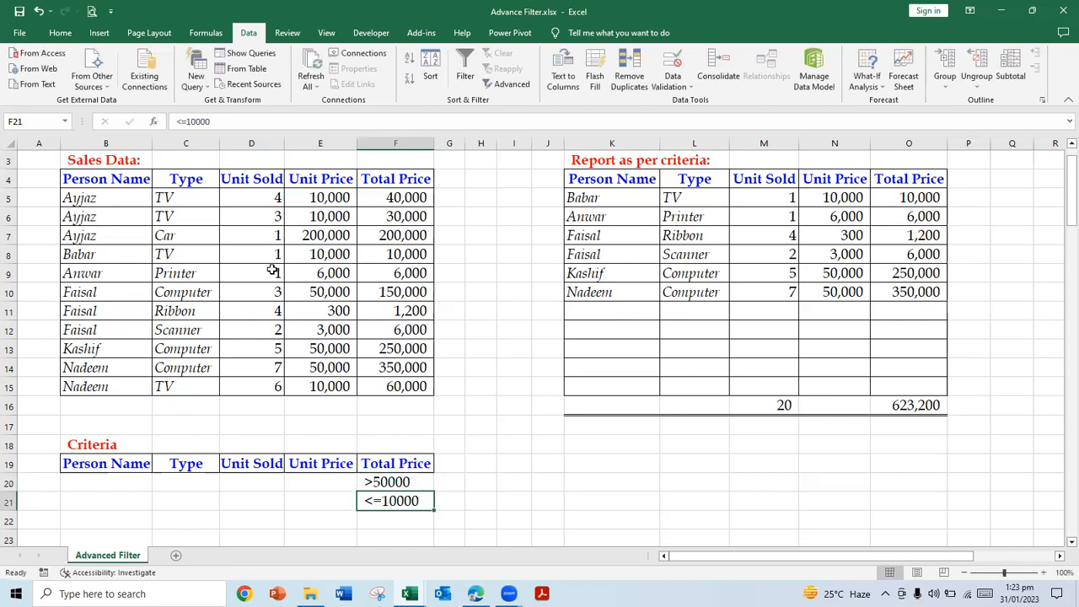
Step: Copy the criterion from F21 into G20 beside the >50000 criterion and widen column G
key("ctrl+c")
key("Up")
key("Right")
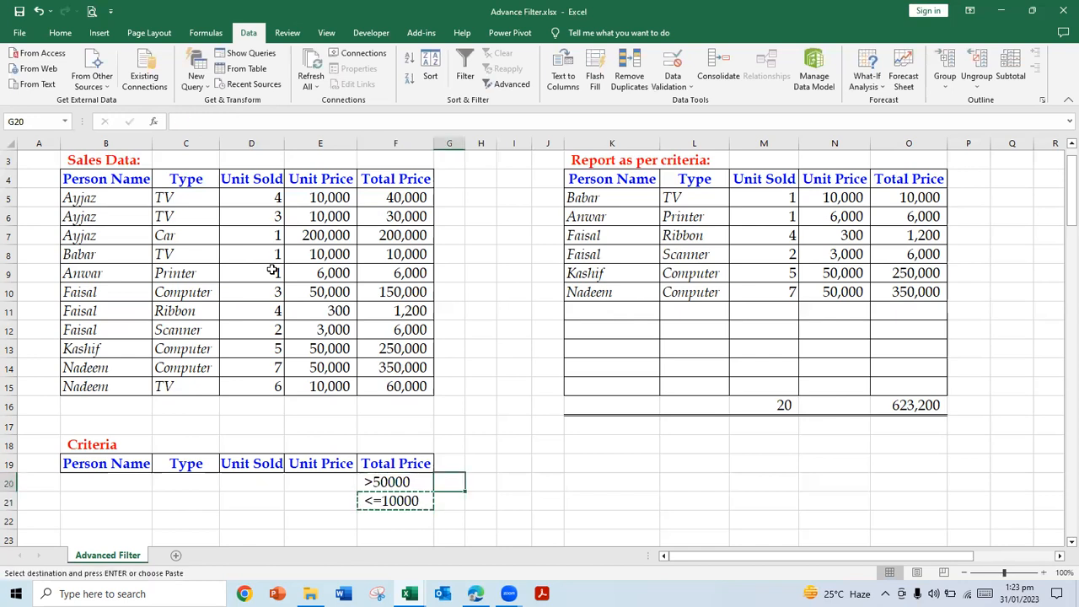
key("Return")
left_click_drag(485, 144, 485, 145)
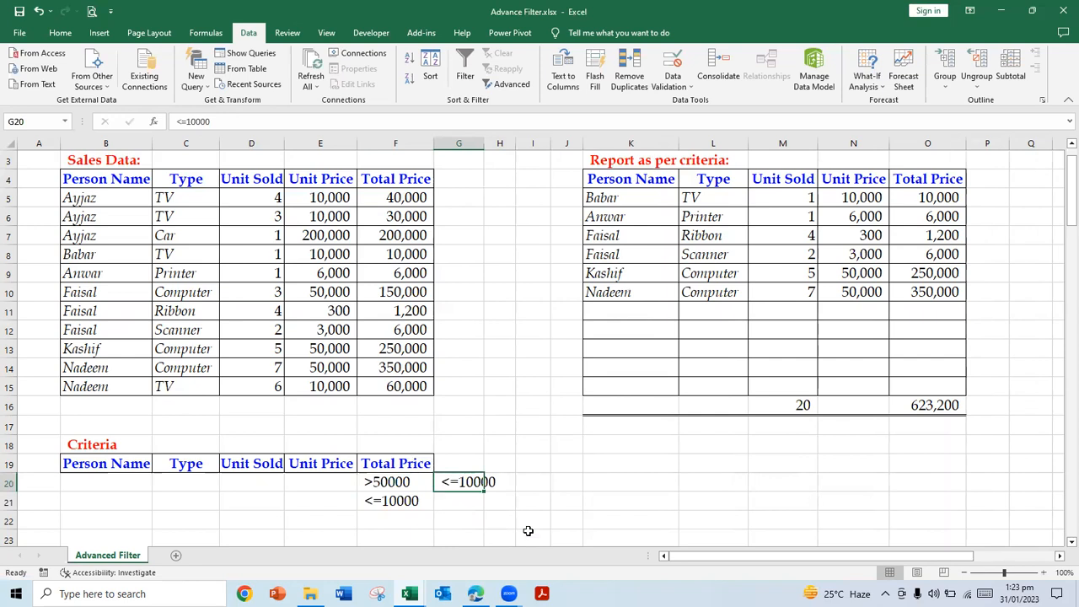
Step: Change the copied criterion in G20 to <300000
key("Left")
key("Right")
left_click(185, 121)
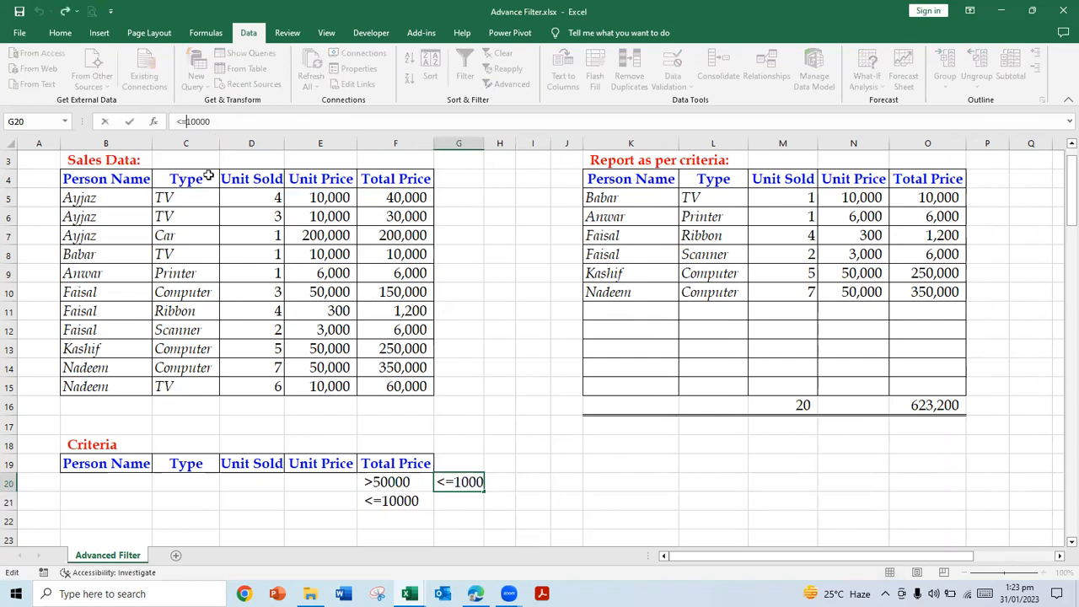
key("BackSpace")
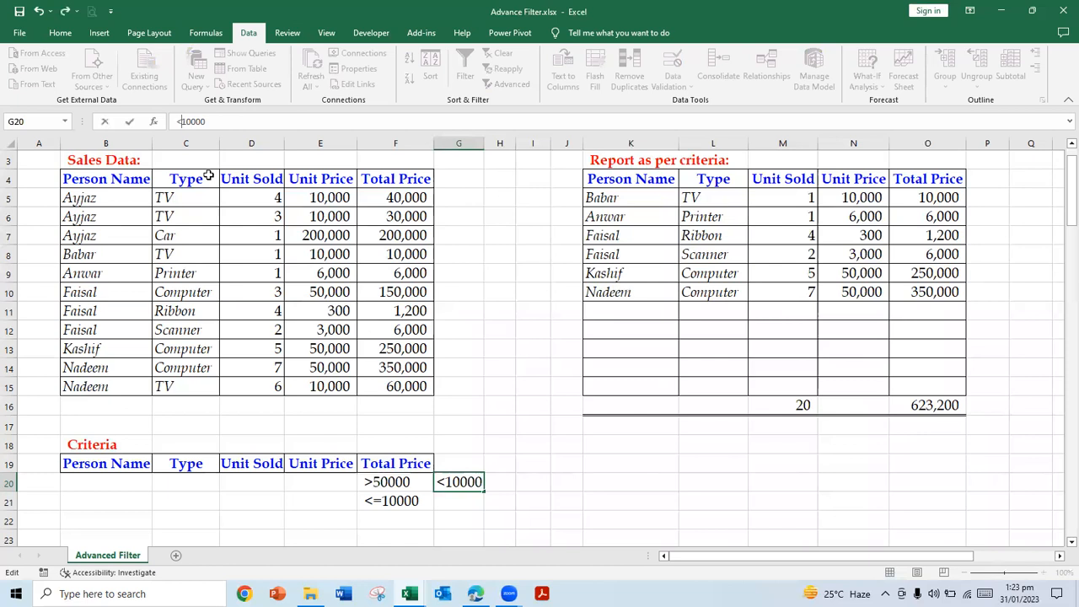
type("300000")
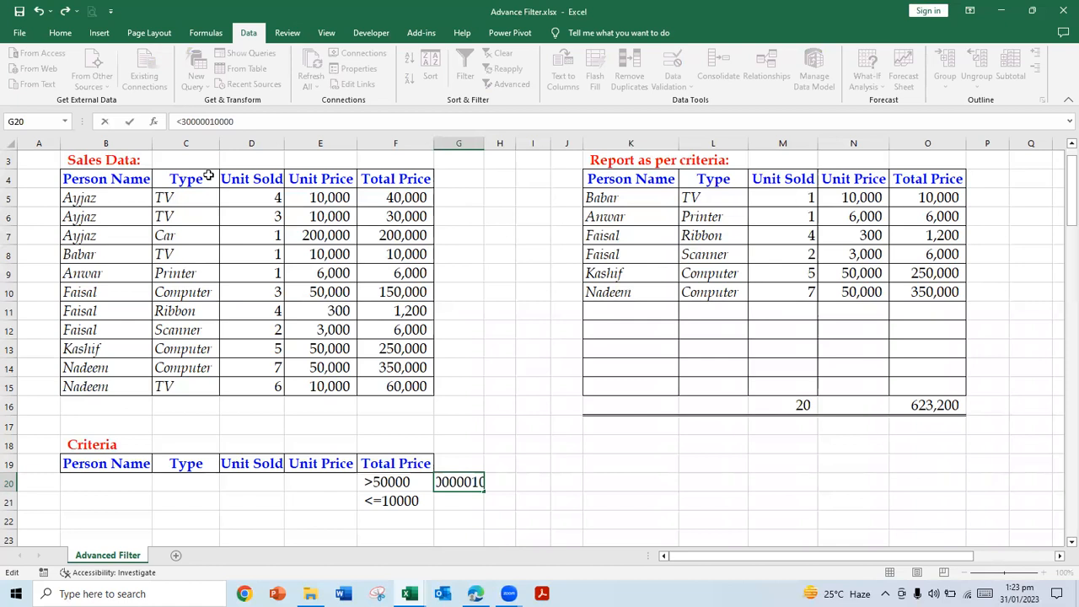
key("Delete")
key("Delete")
key("Delete")
key("Delete")
key("Delete")
key("Return")
key("Up")
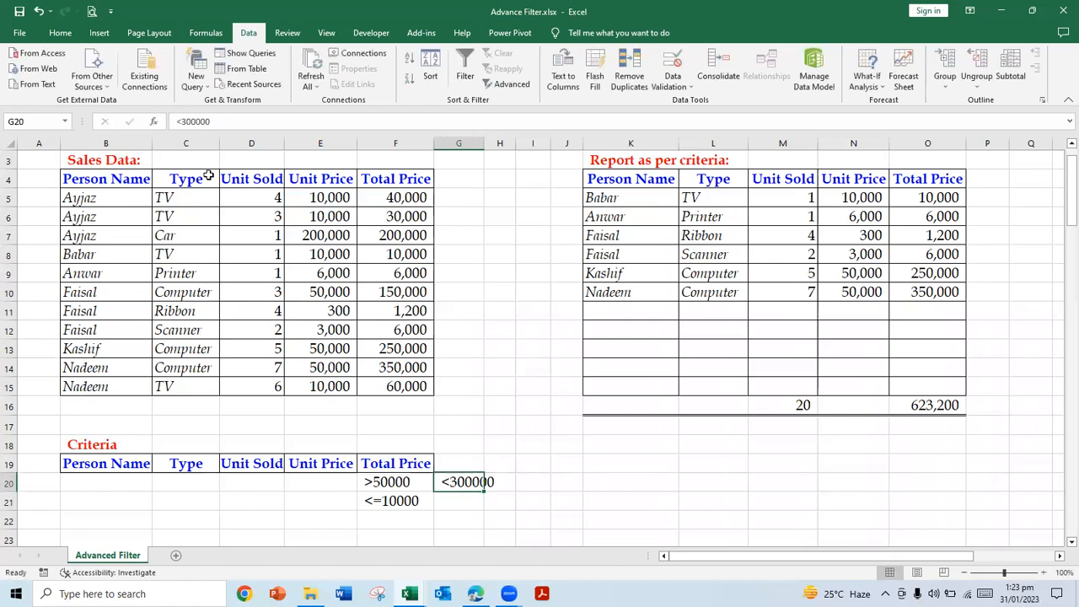
Step: Copy the Total Price criteria header from F19 to G19 and widen column G to fit it
key("Down")
key("Left")
key("Up")
key("Up")
key("ctrl+c")
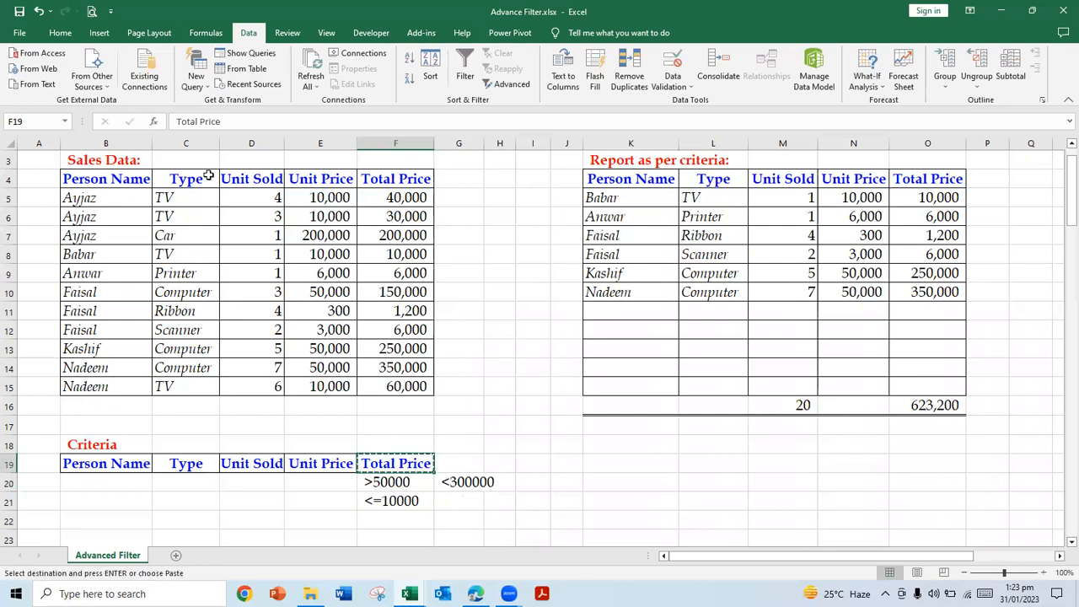
key("Right")
key("Return")
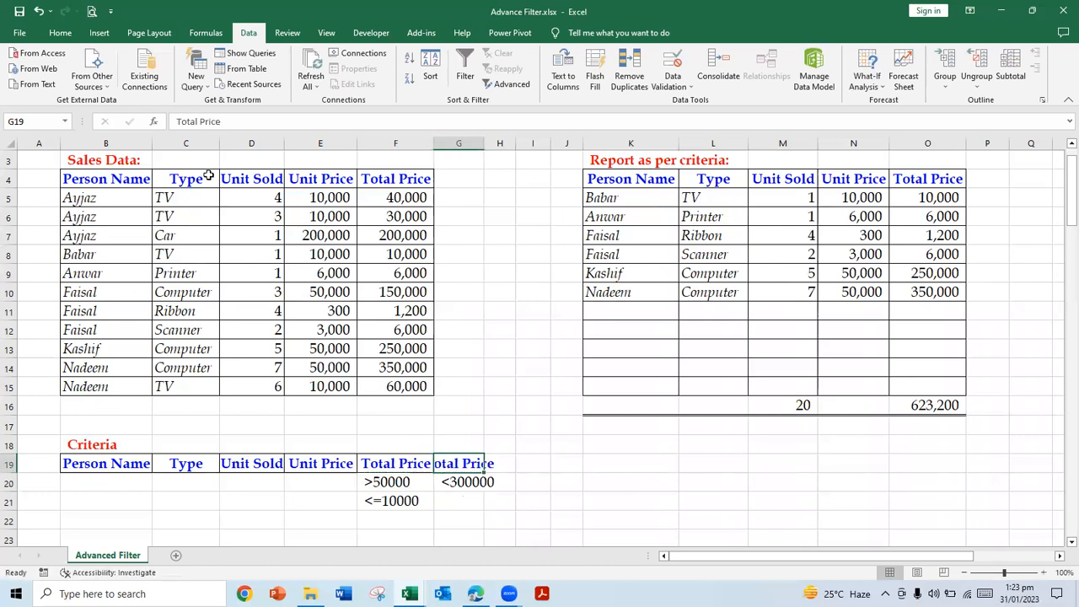
left_click_drag(482, 142, 499, 143)
Step: Clear the <=10000 criterion from F21
left_click(406, 496)
key("Delete")
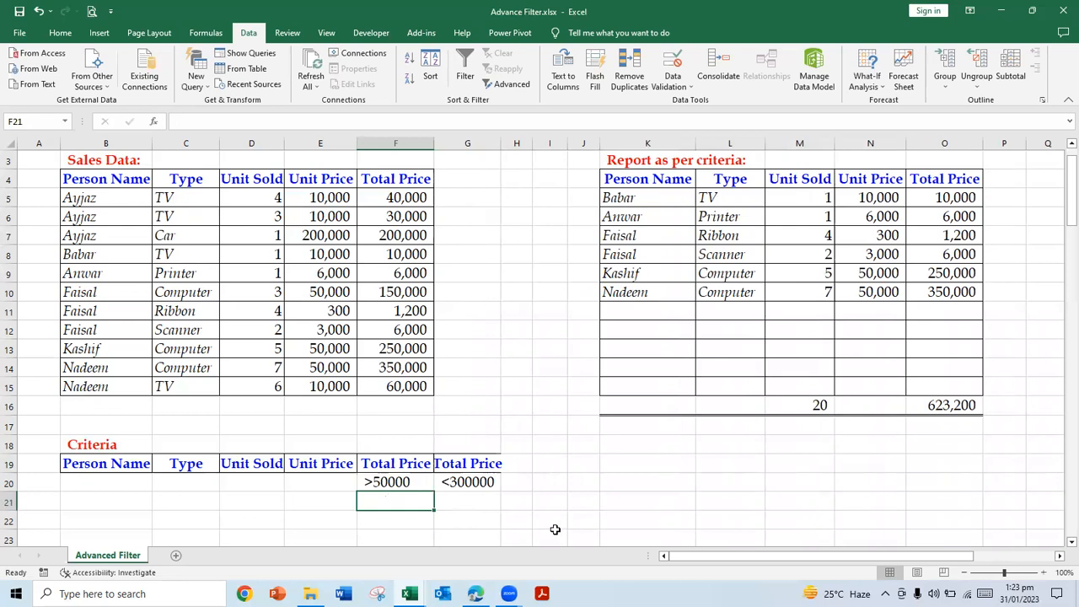
left_click(470, 464)
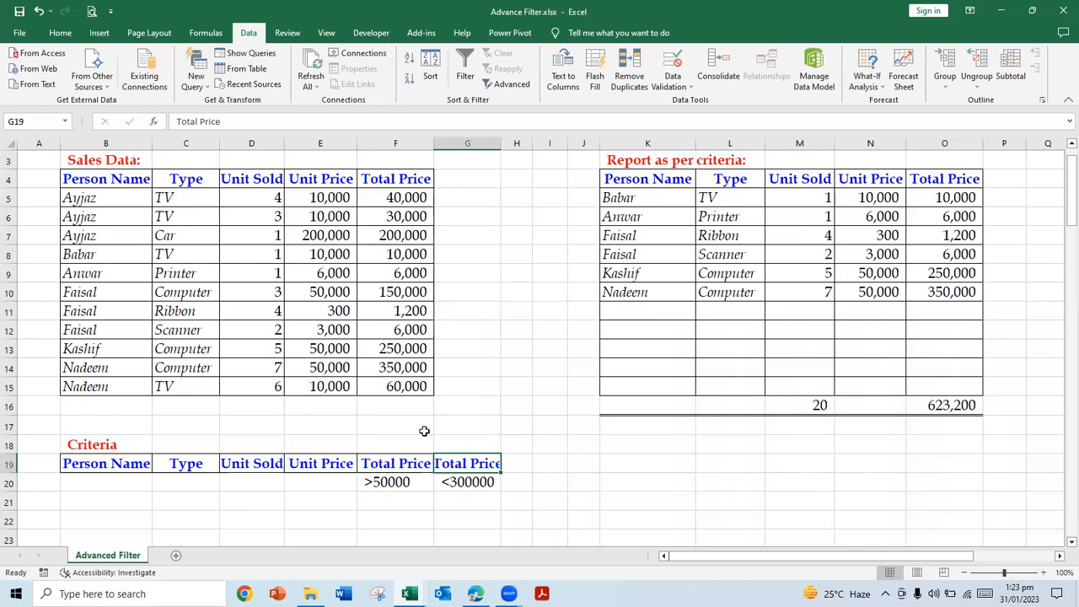
Step: Run Advanced Filter on B4:F15 with criteria range B19:G20, copying the matching records to the report range K4:O15
left_click(512, 85)
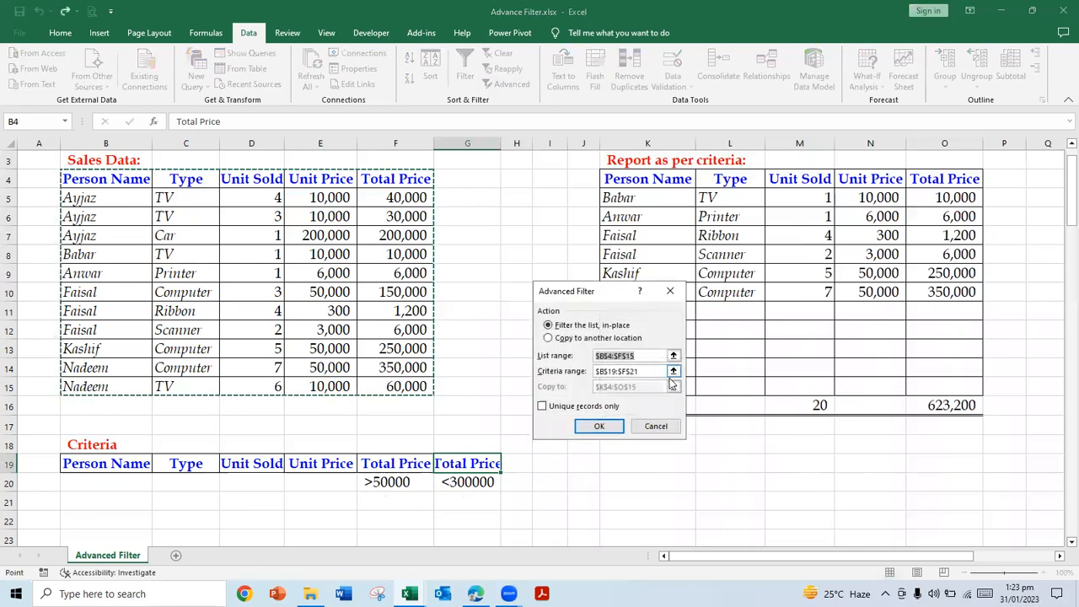
left_click(656, 371)
left_click(674, 372)
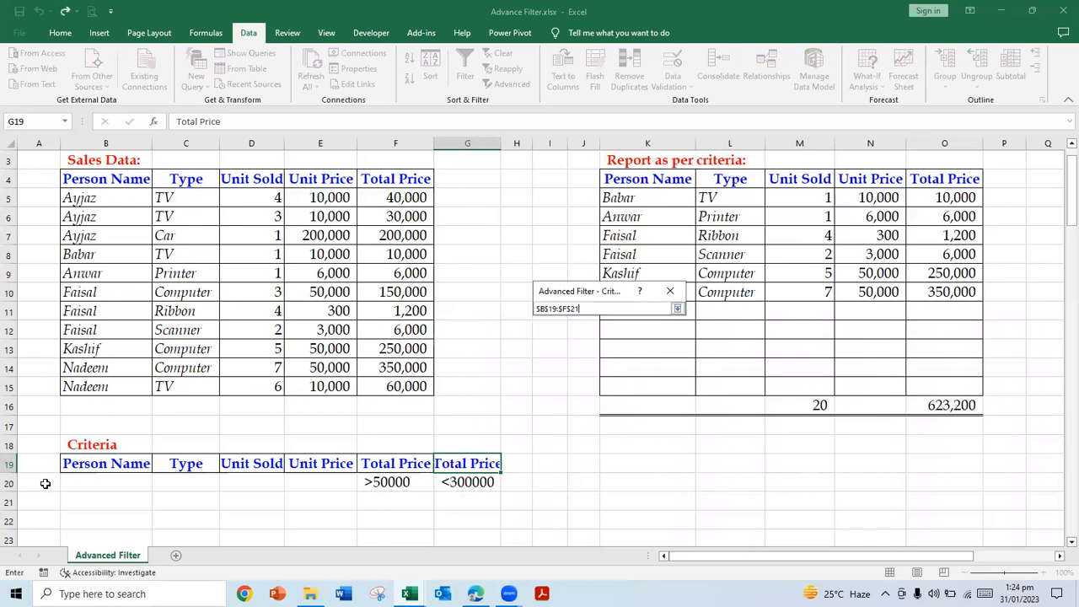
left_click_drag(85, 464, 489, 482)
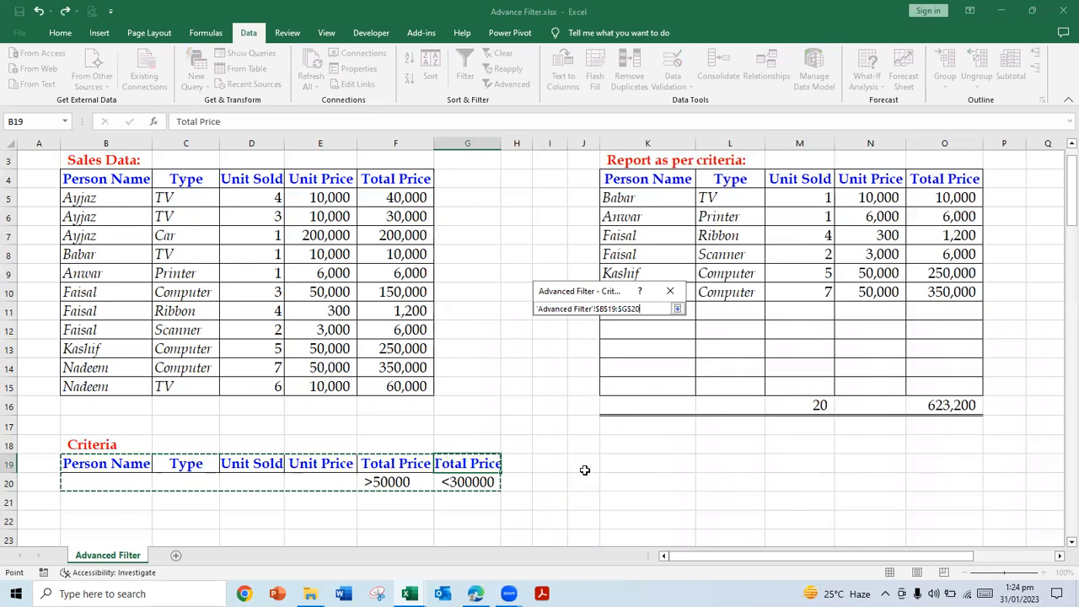
left_click(677, 308)
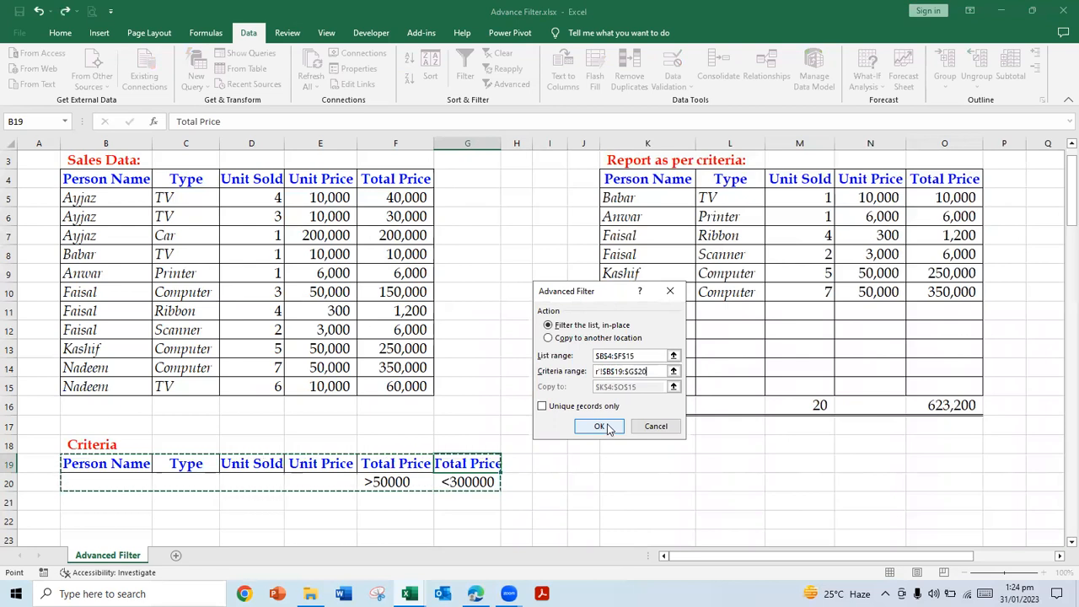
left_click(552, 341)
left_click(644, 386)
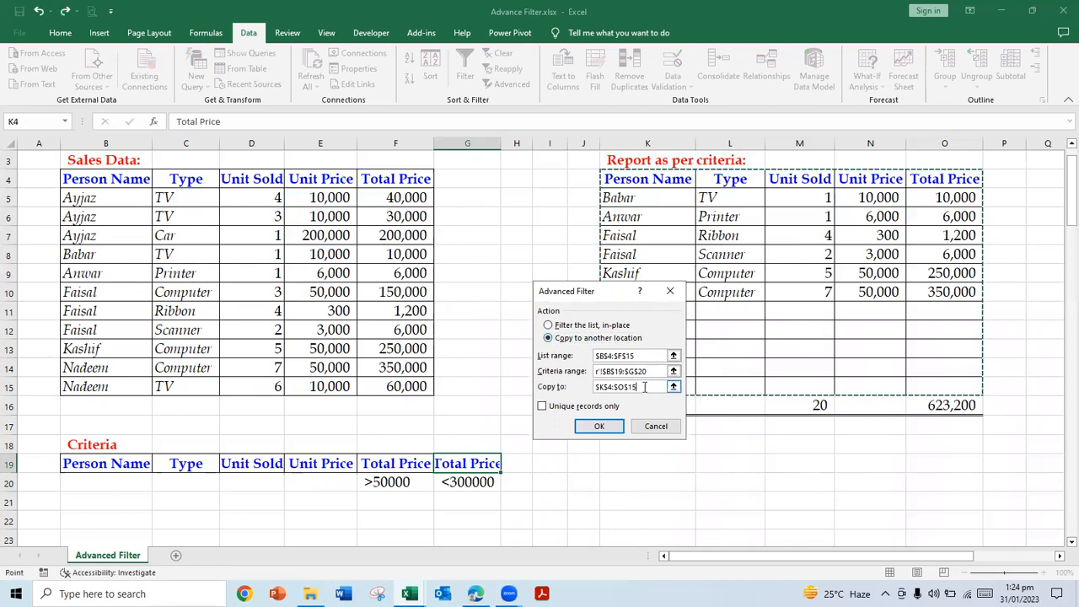
left_click(599, 427)
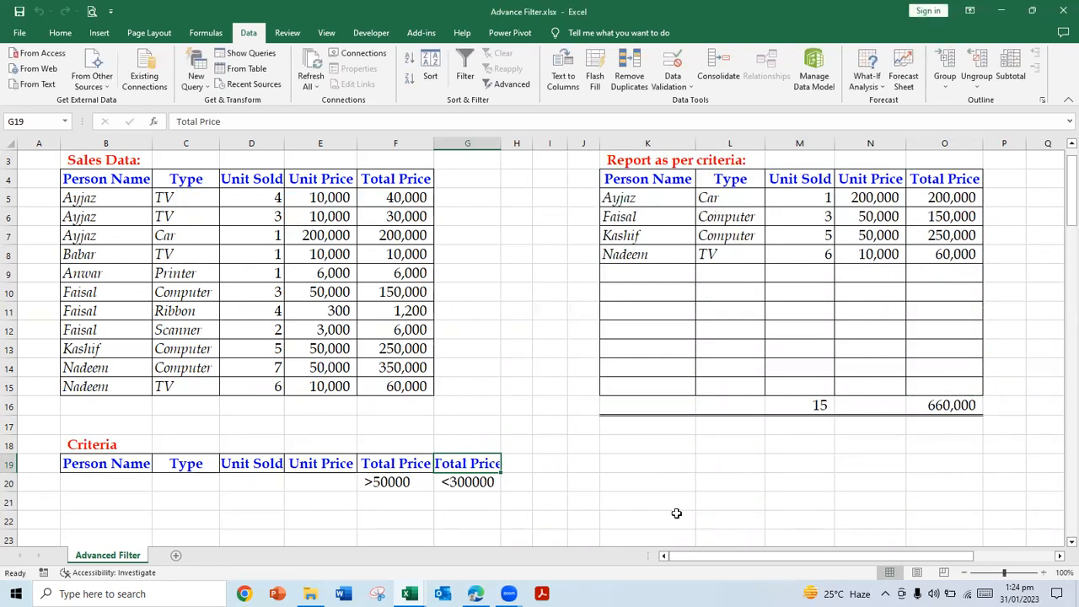
Step: Enter the labels item1 in K18 and Item2 in K19 below the report table
left_click(669, 477)
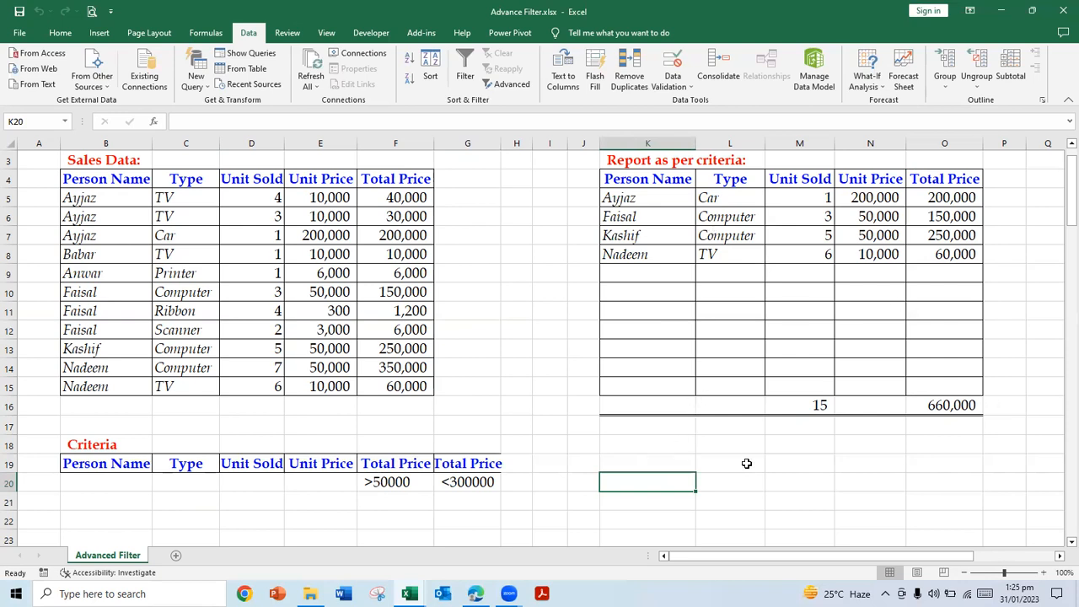
left_click(710, 449)
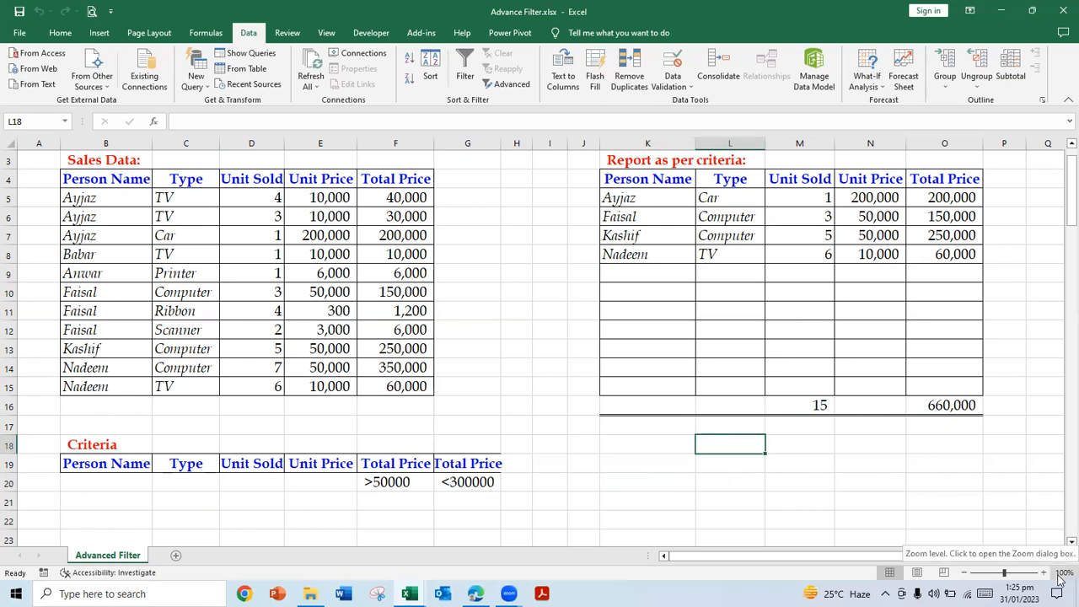
key("Left")
type("ite")
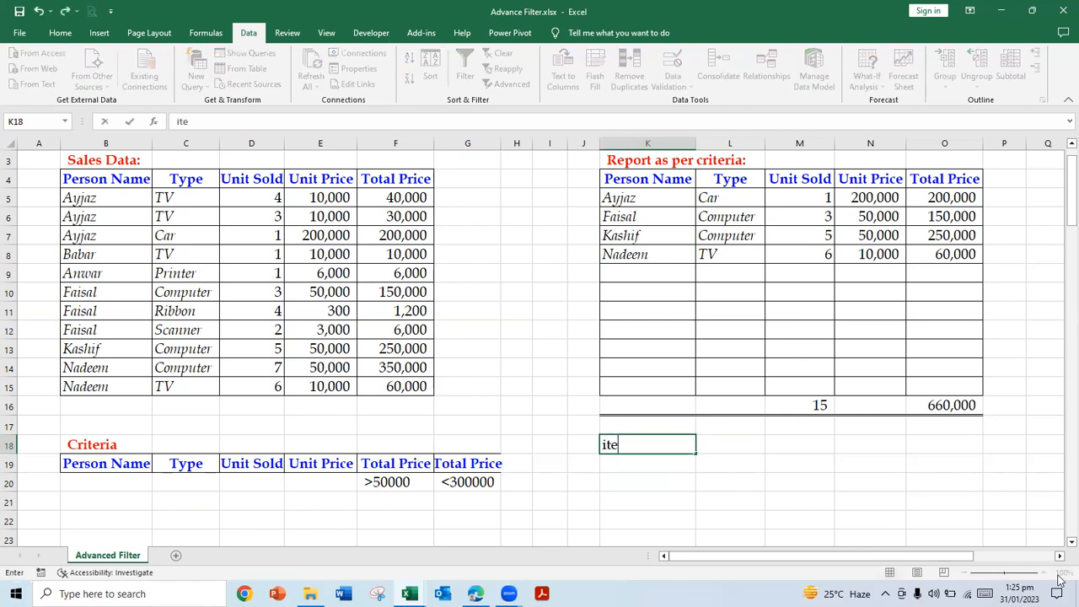
type("m1")
key("Return")
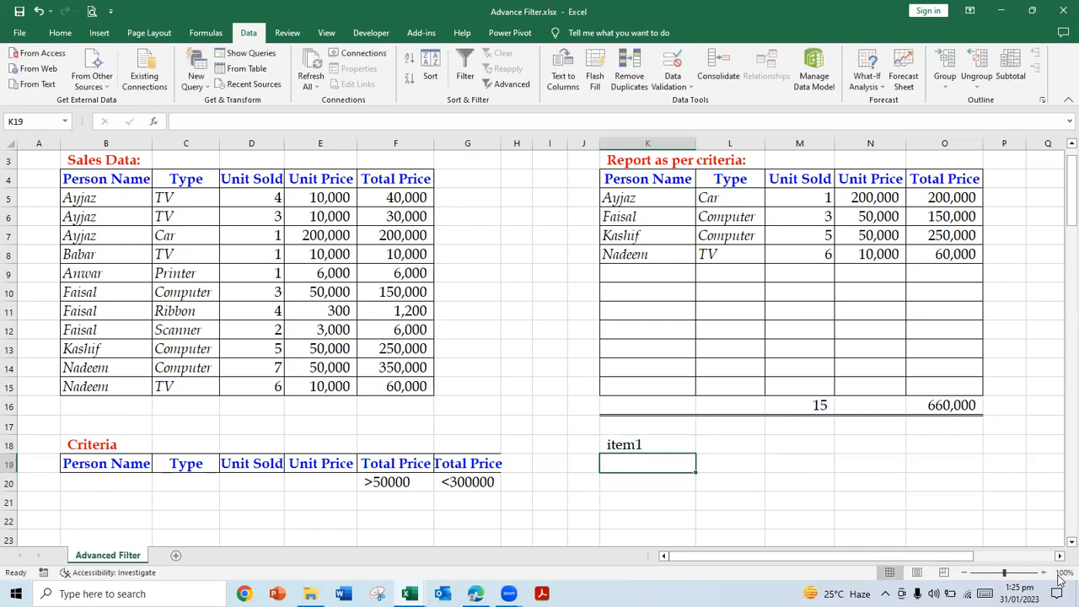
type("Item2")
key("Up")
key("Right")
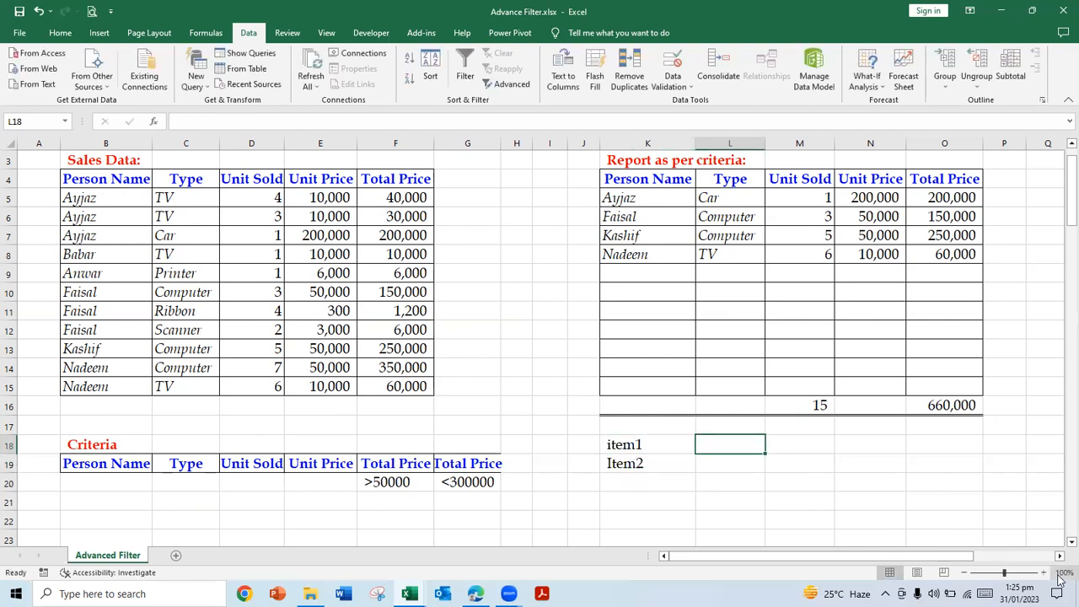
type("car")
key("BackSpace")
key("BackSpace")
key("BackSpace")
Step: Replace the labels below the report with car in K18 and computer in K19
key("Left")
type("car")
key("Return")
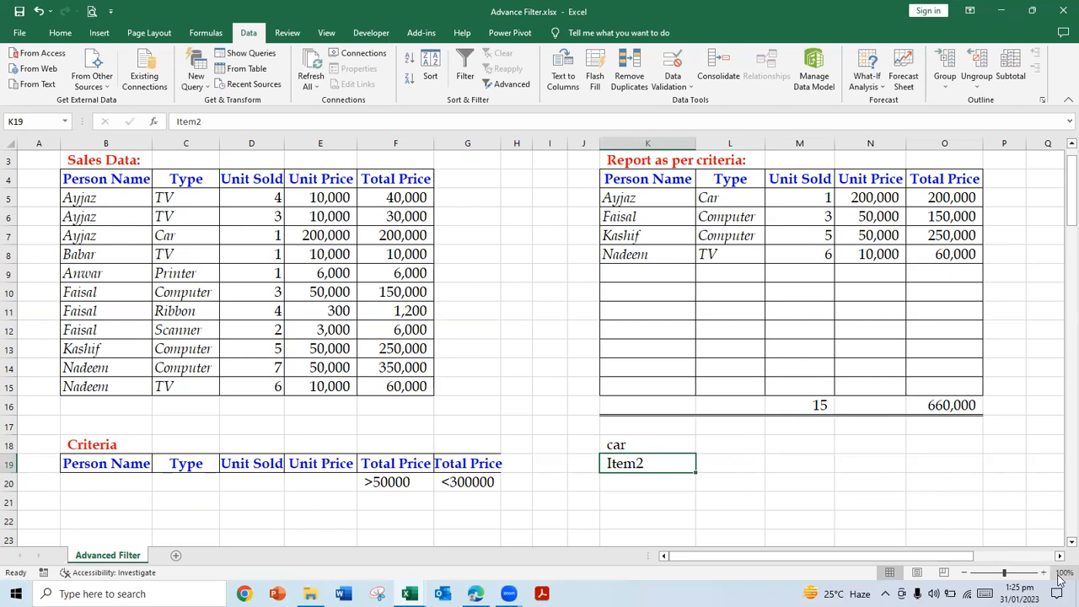
type("computer")
key("Return")
Step: Start a SUMIF formula in O18 with the report's Type column as the absolute range $L$5:$L$15
key("Up")
key("Up")
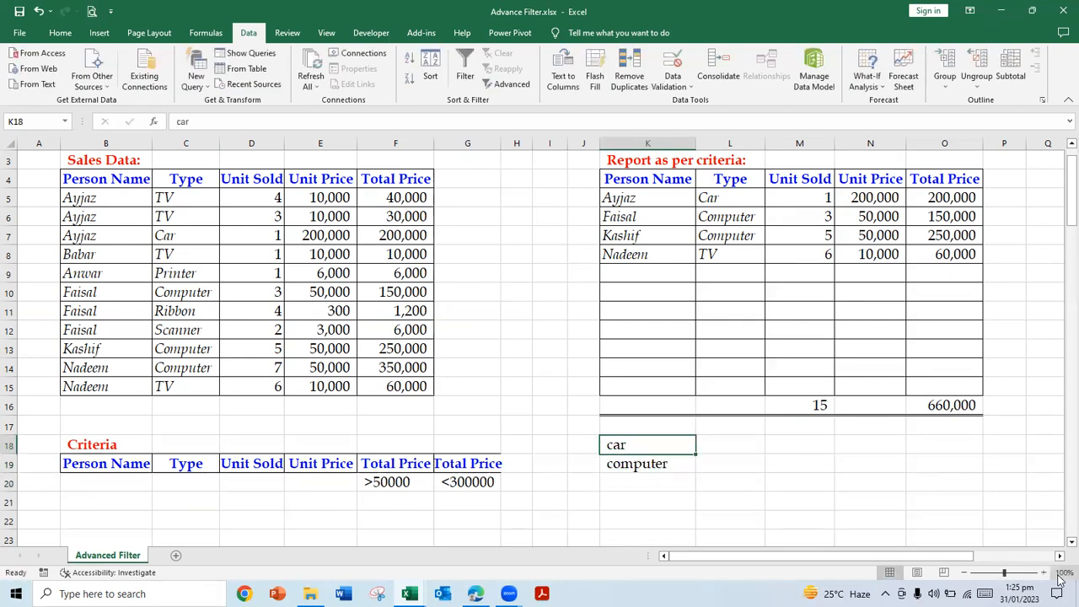
key("Right")
key("Right")
key("Right")
key("Right")
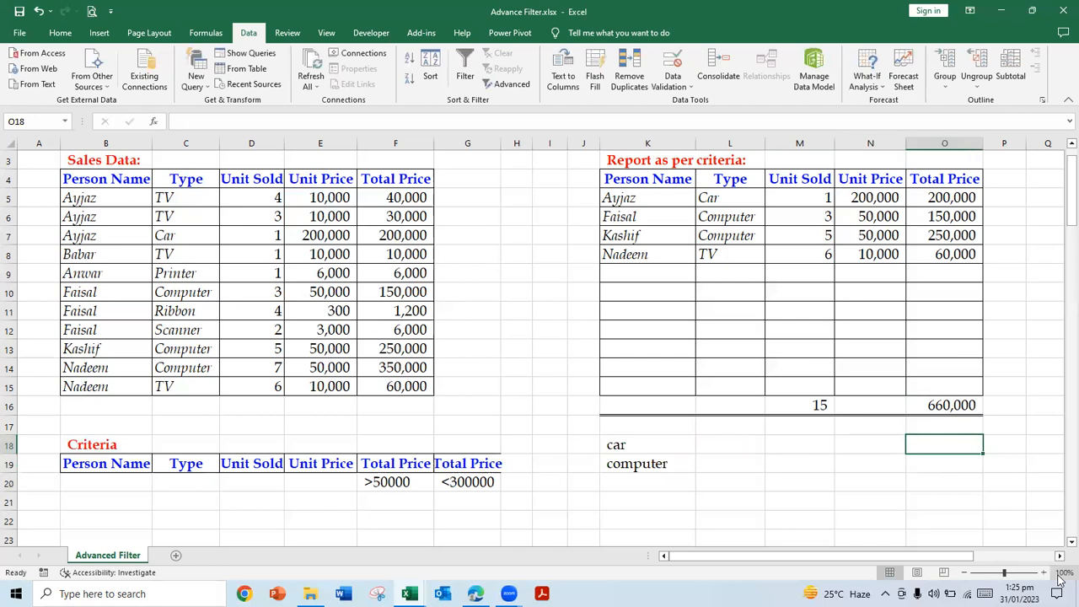
key("Left")
key("Left")
key("Left")
key("Right")
key("Right")
key("Right")
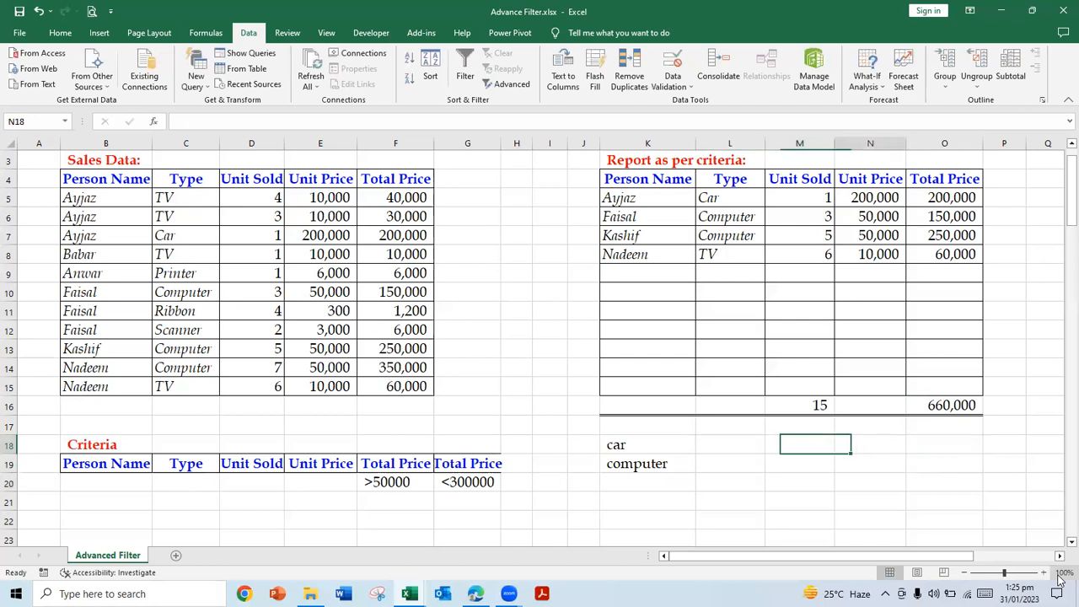
type("=sumif")
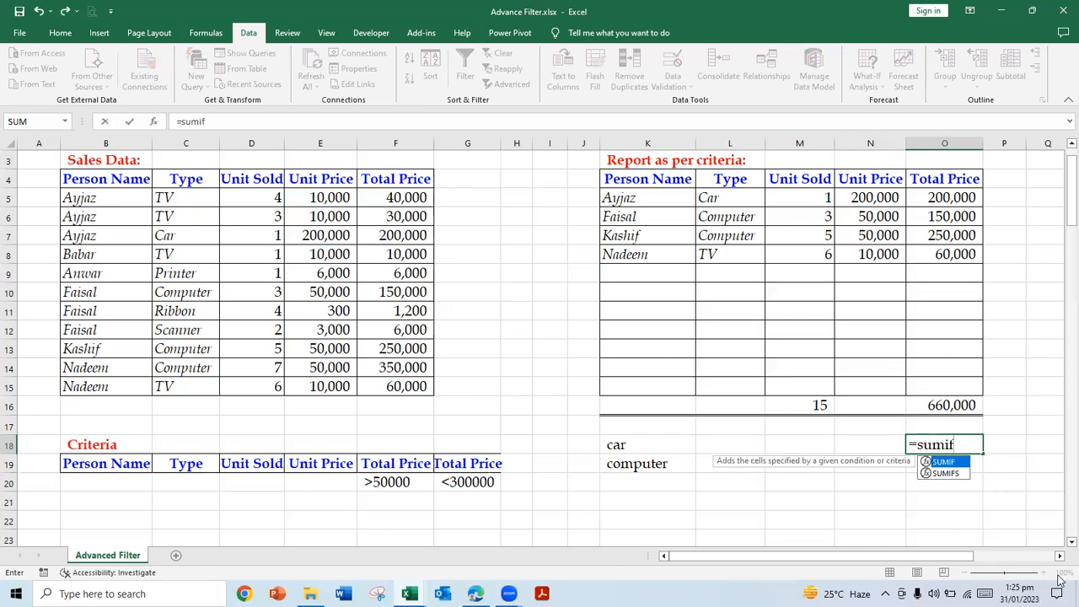
type("(")
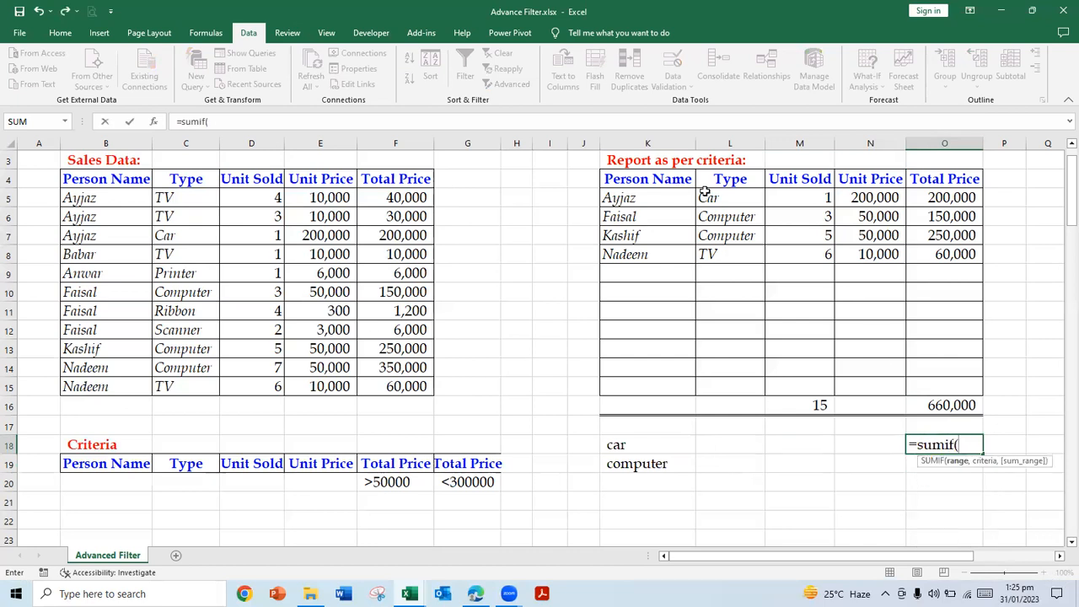
left_click(633, 439)
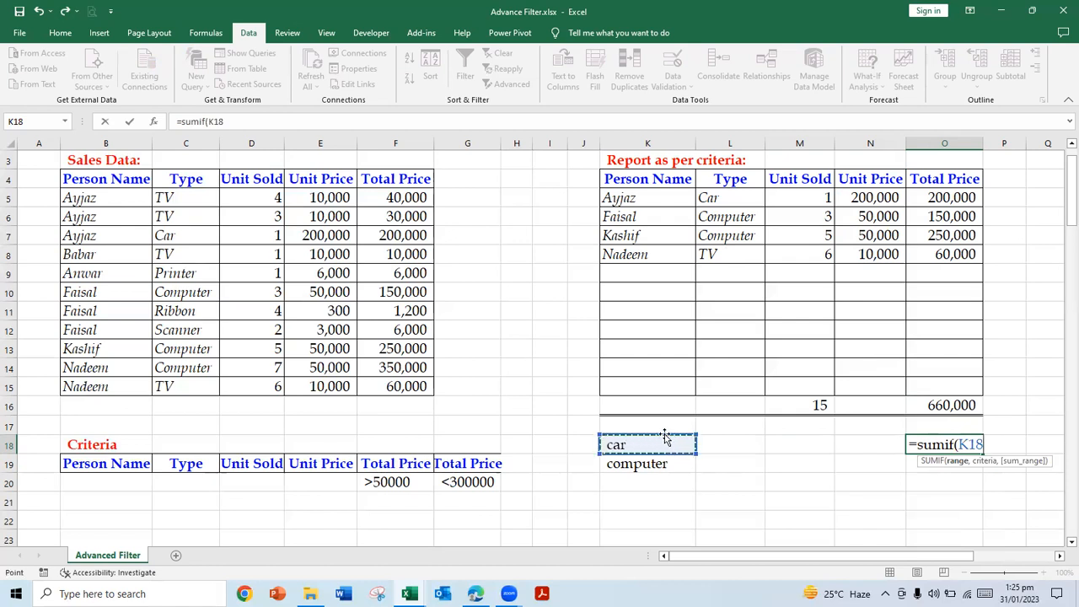
left_click_drag(730, 198, 732, 383)
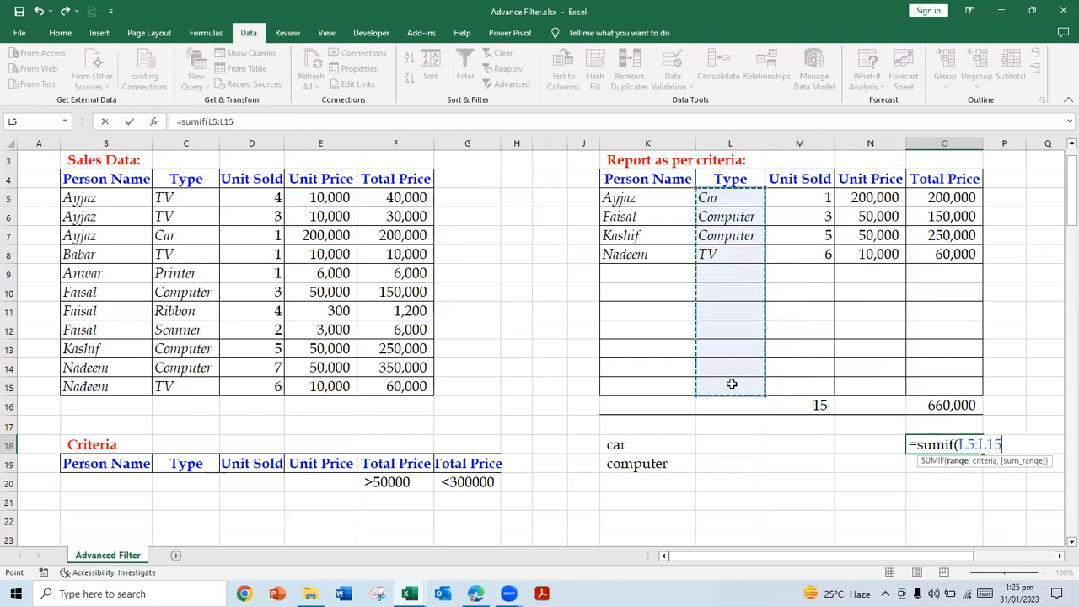
key("F4")
type(",")
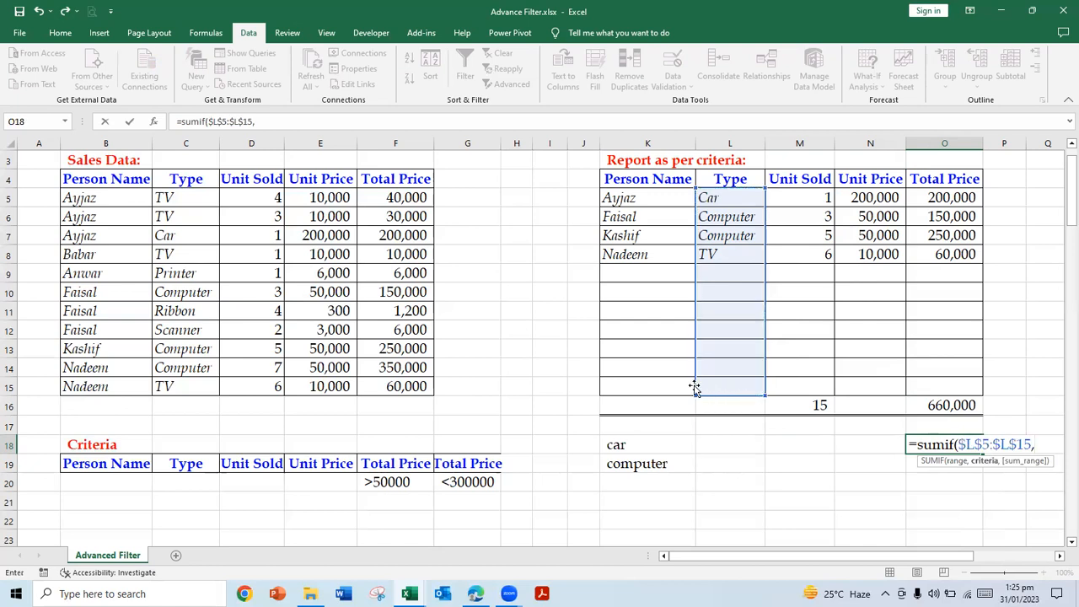
Step: Complete the SUMIF in O18 with criterion $K18 and the absolute sum range $O$5:$O$15
left_click(671, 444)
key("F4")
key("F4")
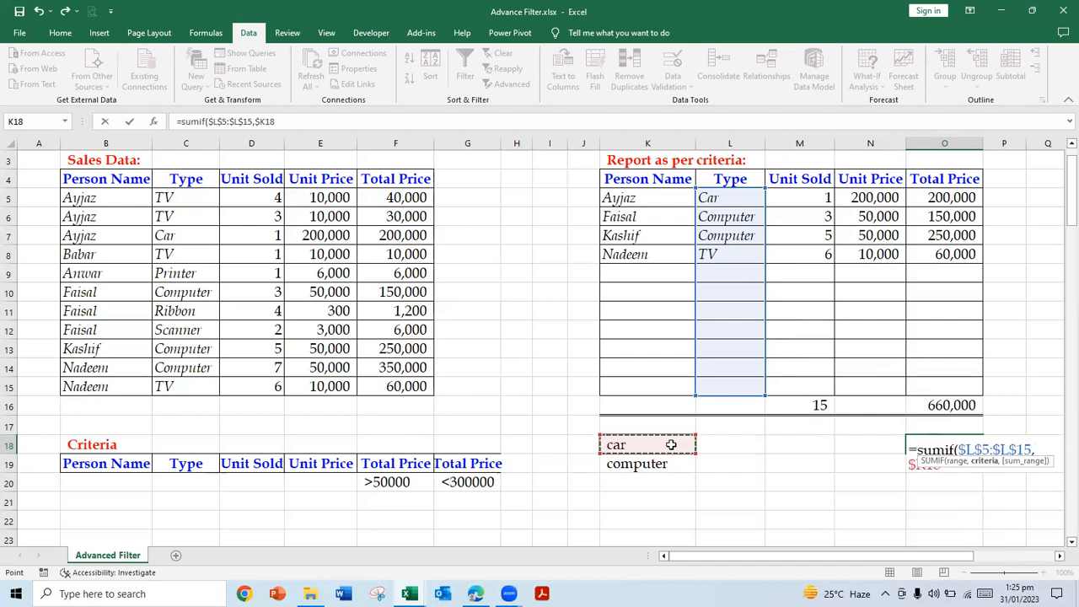
key("F4")
type(",")
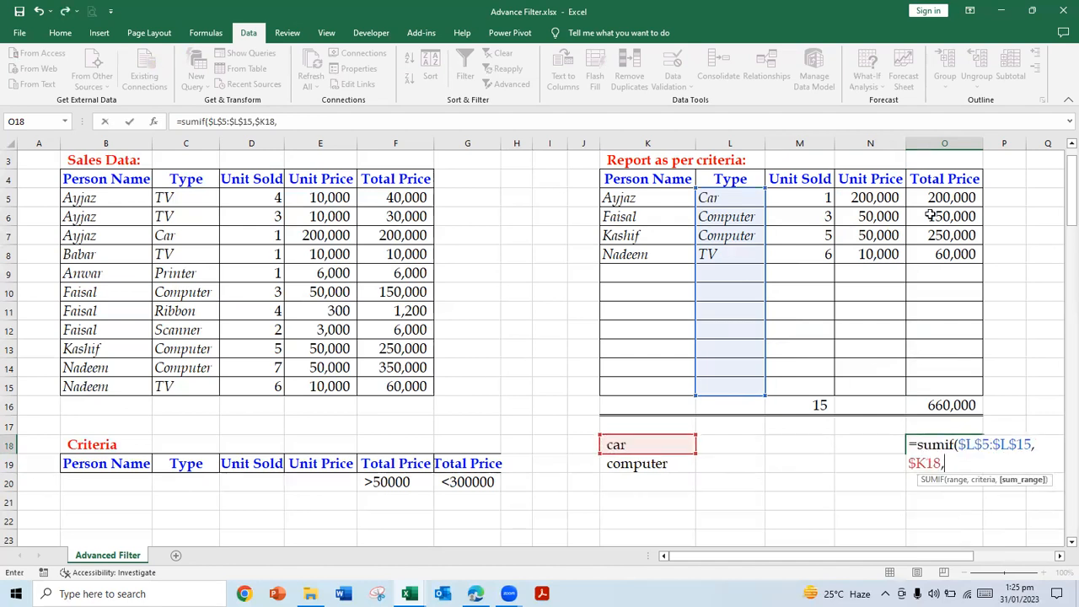
left_click_drag(936, 199, 934, 382)
key("F4")
left_click(358, 121)
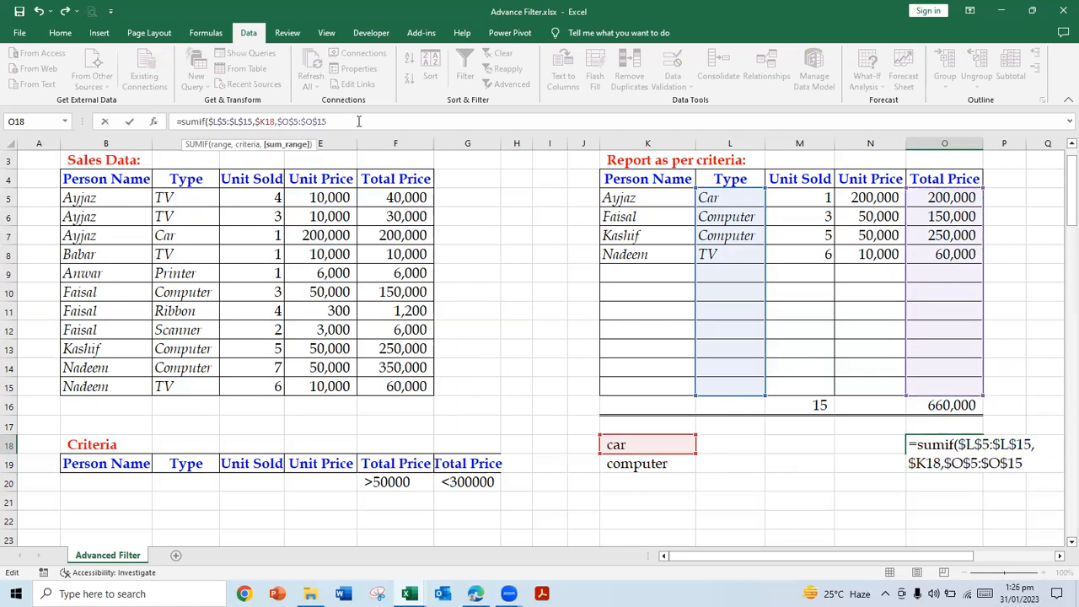
key("Return")
Step: Copy the SUMIF formula from O18 to O19 for the computer total
key("Up")
key("ctrl+c")
key("Down")
key("Return")
key("Up")
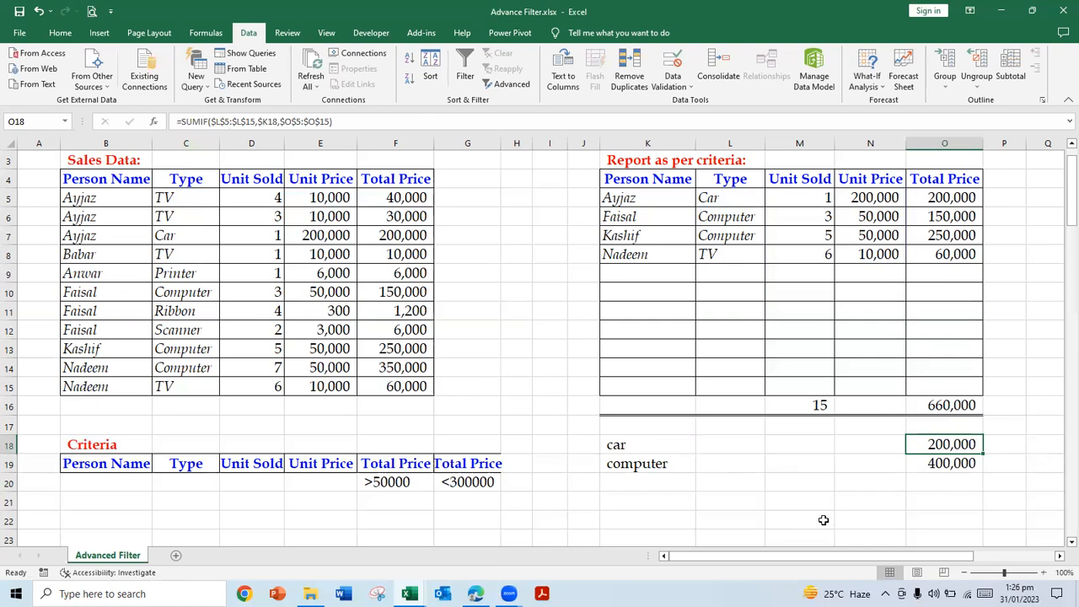
Step: Change the label in K18 to TV
left_click(954, 399)
left_click(729, 253)
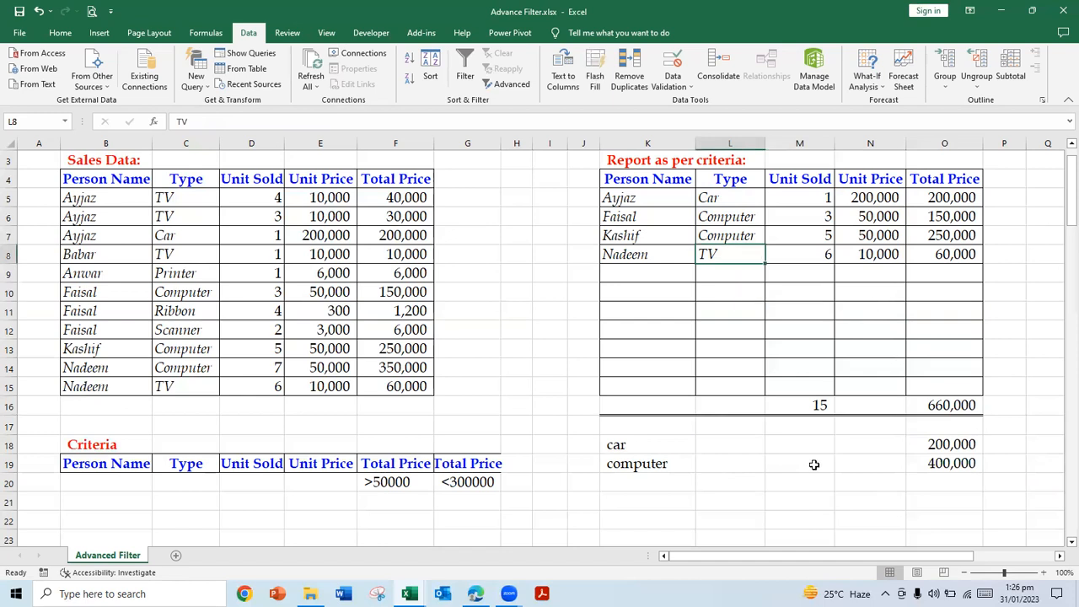
left_click(656, 442)
type("TC")
key("BackSpace")
type("V")
key("Return")
Step: Add the label Car in K20 below computer
key("Down")
key("Up")
key("Down")
type("CAr")
key("Return")
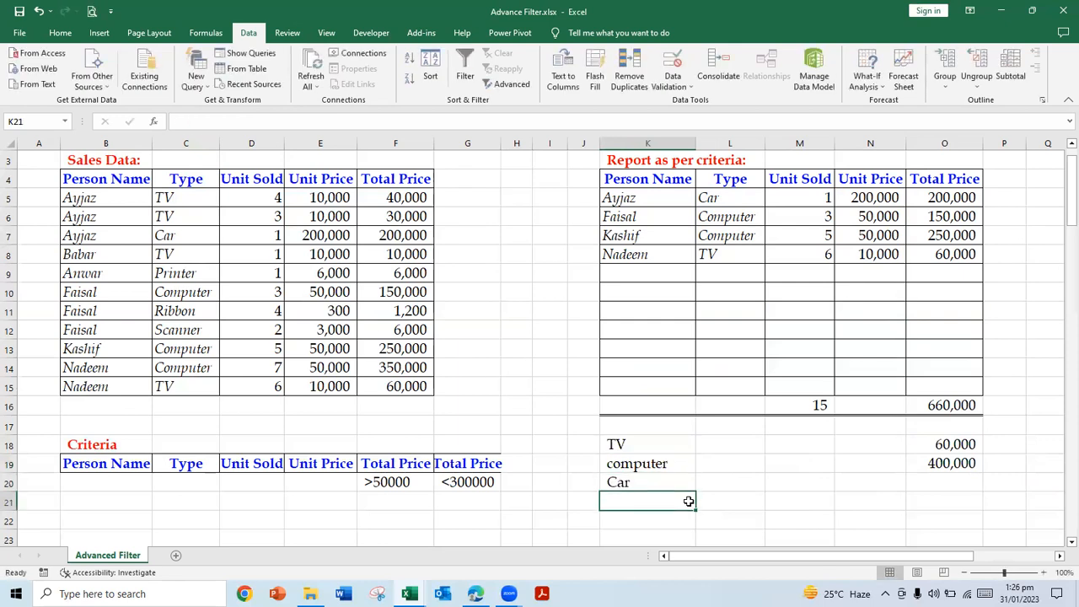
Step: Copy the SUMIF formula from O19 to O20 for the Car total
key("Up")
key("Right")
key("Right")
key("Right")
key("Right")
key("Up")
key("Up")
key("Down")
key("ctrl+Down")
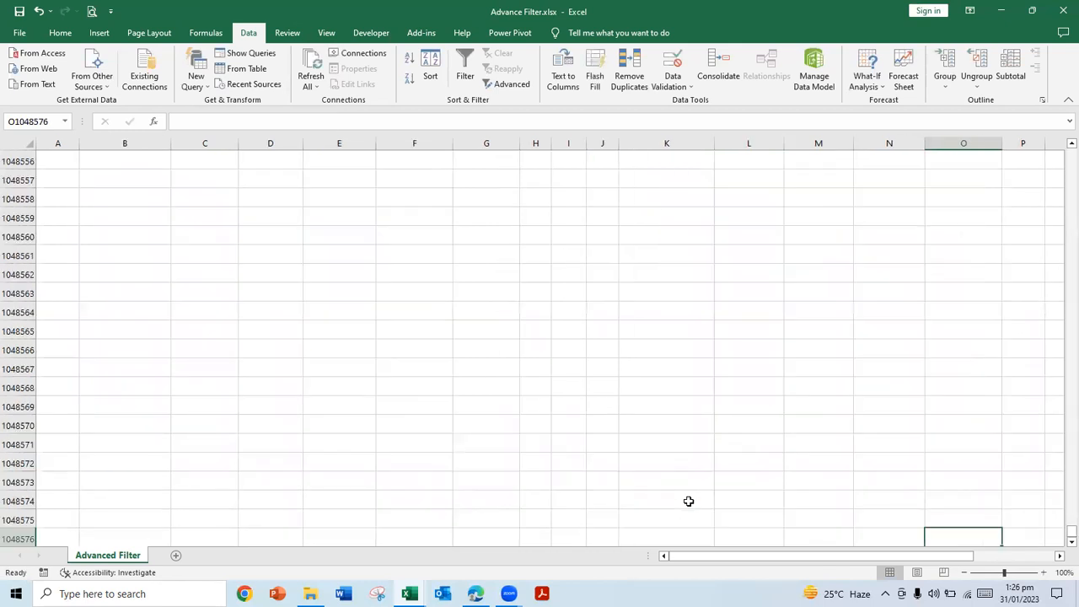
key("ctrl+Up")
key("Down")
key("Down")
key("Up")
key("Up")
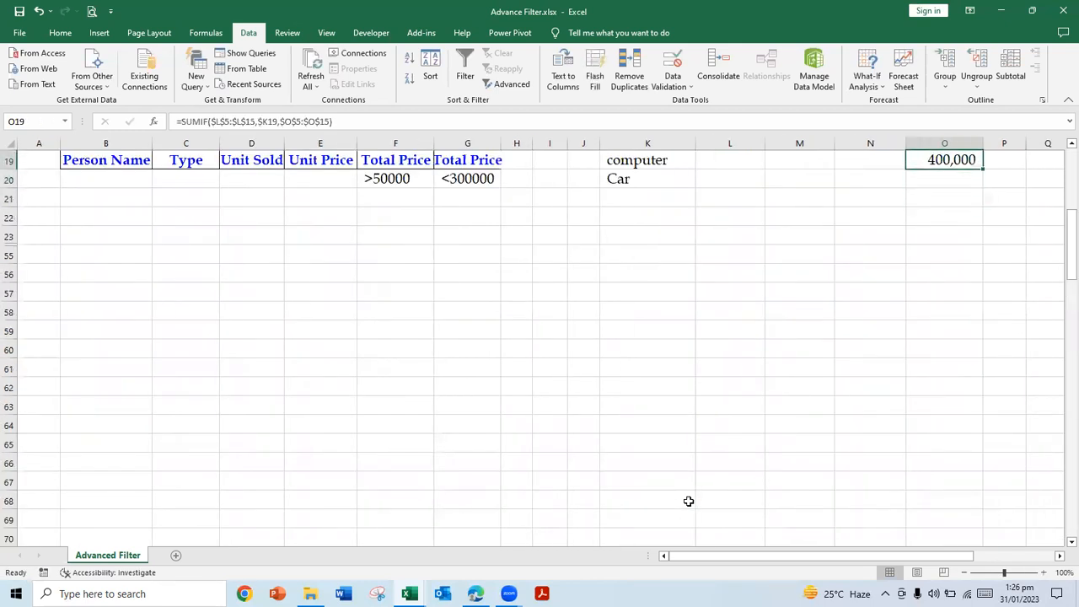
scroll(688, 501, "up", 2)
key("Up")
key("Down")
key("ctrl+c")
key("Down")
key("Return")
Step: Select the type totals in O18:O20 to check them, and return to the top of the sheet to review the report
key("Up")
key("Up")
key("Up")
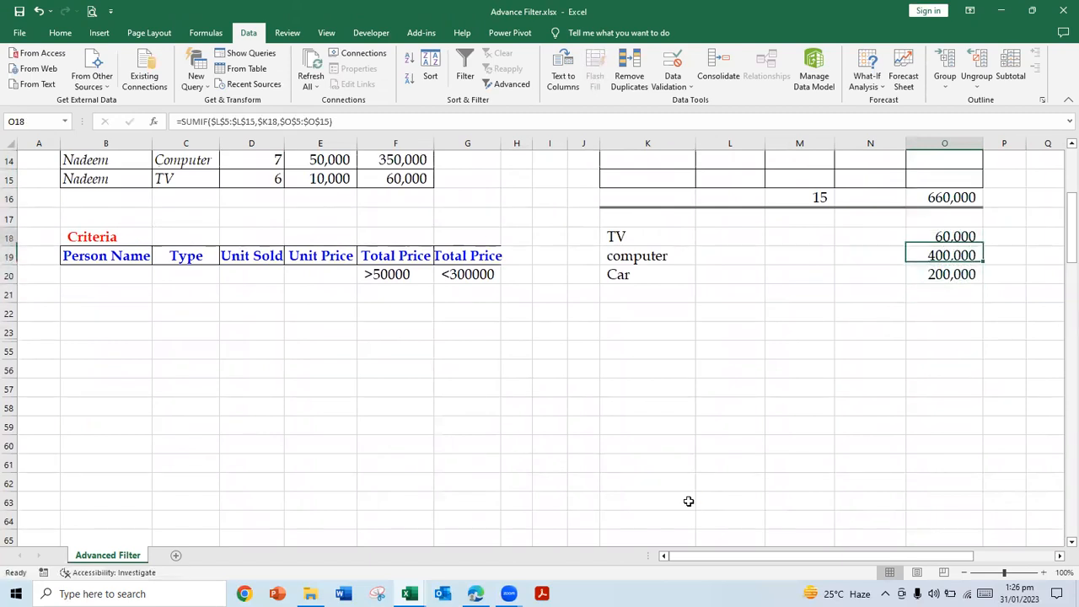
key("shift+Down")
key("shift+Down")
key("Left")
key("Left")
key("Left")
key("Up")
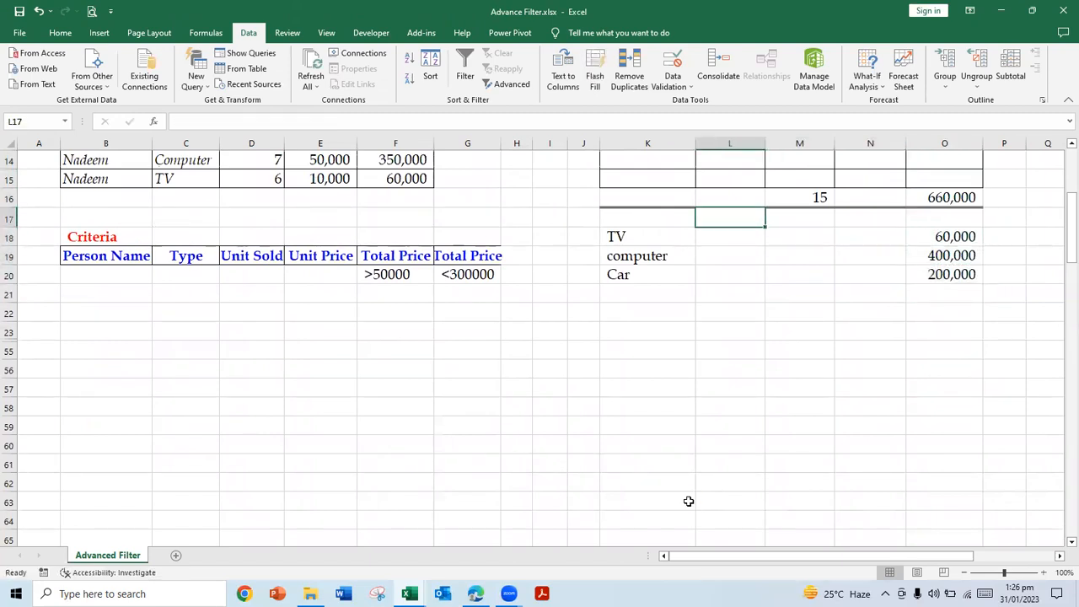
key("Page_Up")
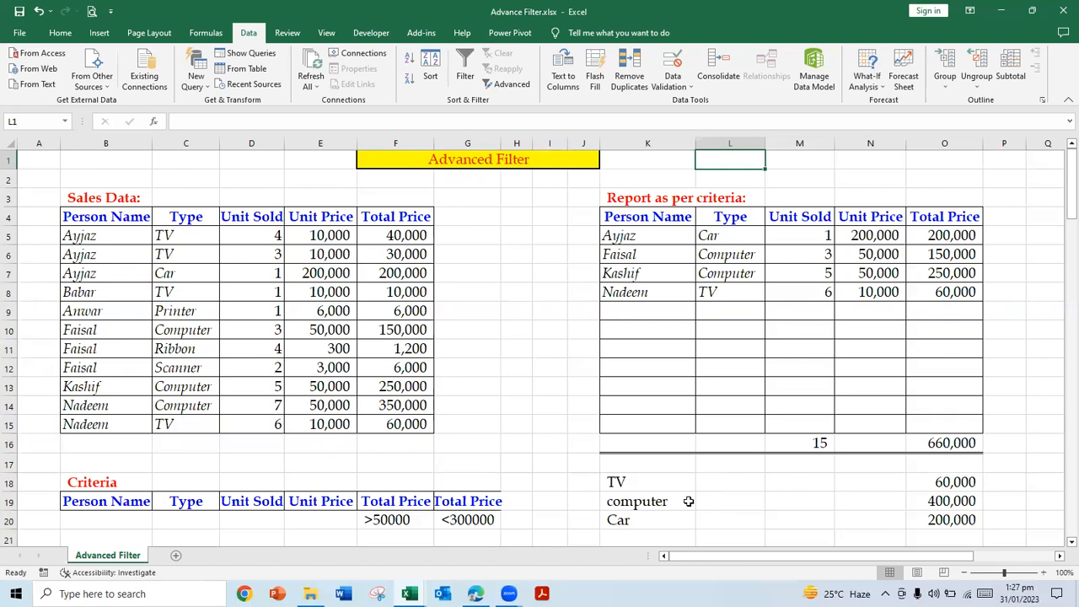
left_click(468, 349)
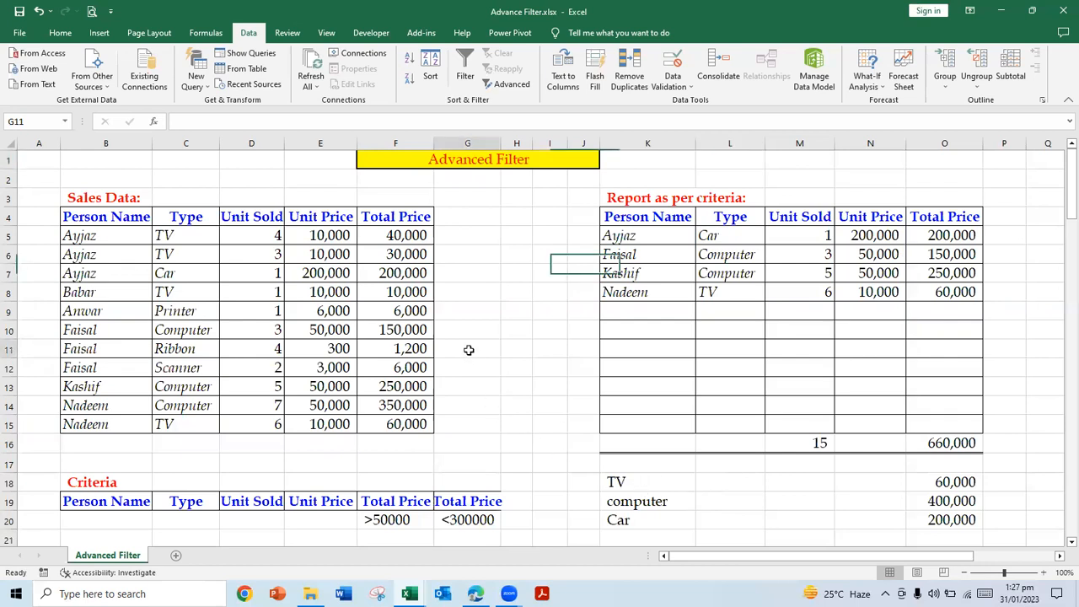